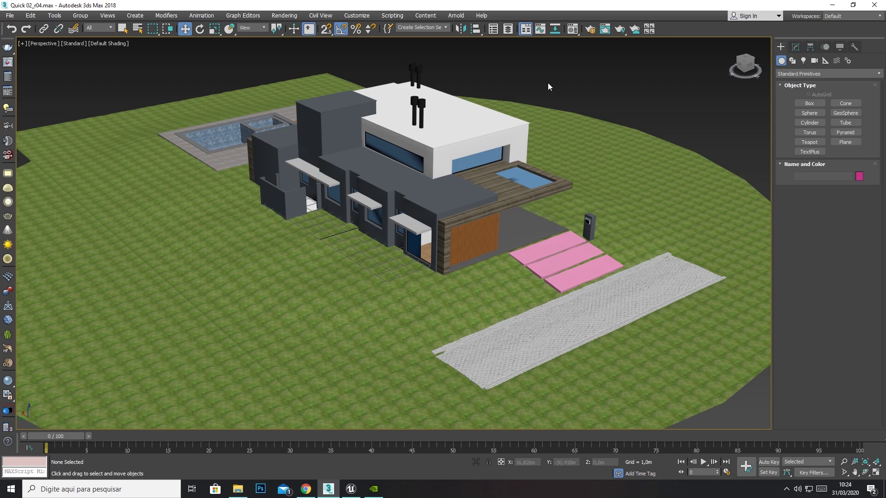
Step: Move the house's white upper roof slab off the building and out over the pink driveway slabs
left_click(432, 86)
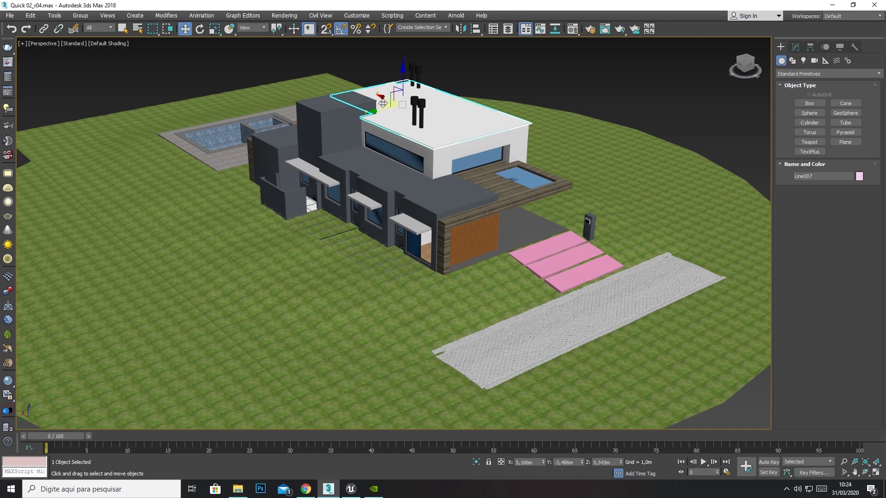
left_click_drag(383, 103, 500, 190)
left_click(215, 28)
left_click(200, 28)
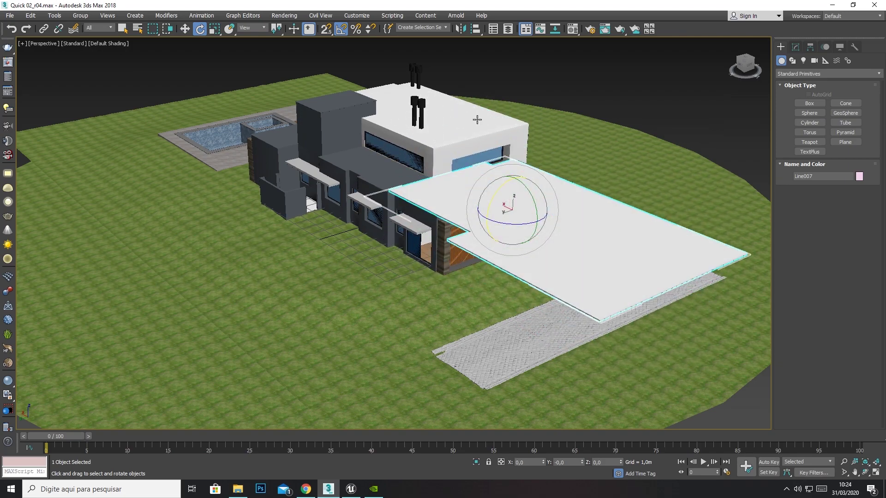
left_click(186, 30)
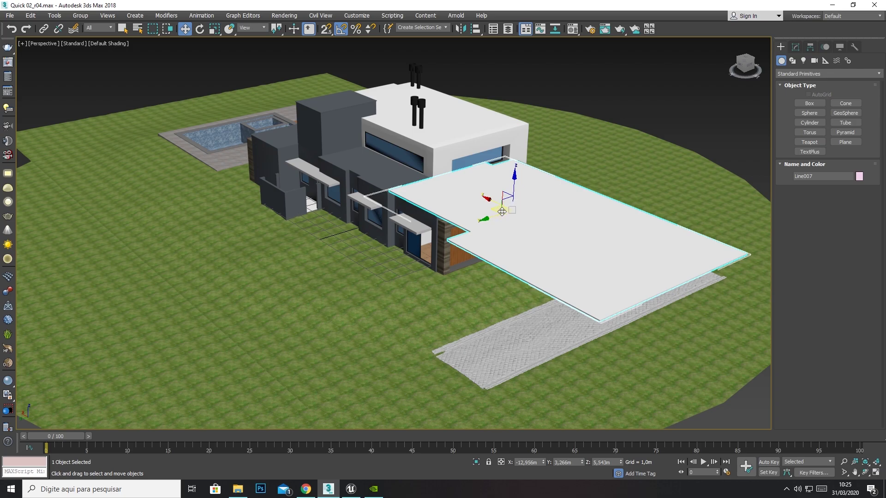
left_click(265, 30)
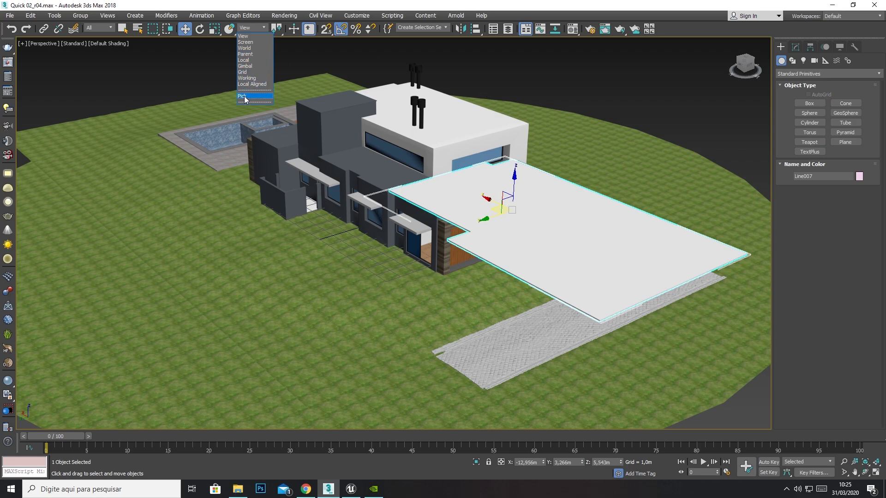
left_click(685, 105)
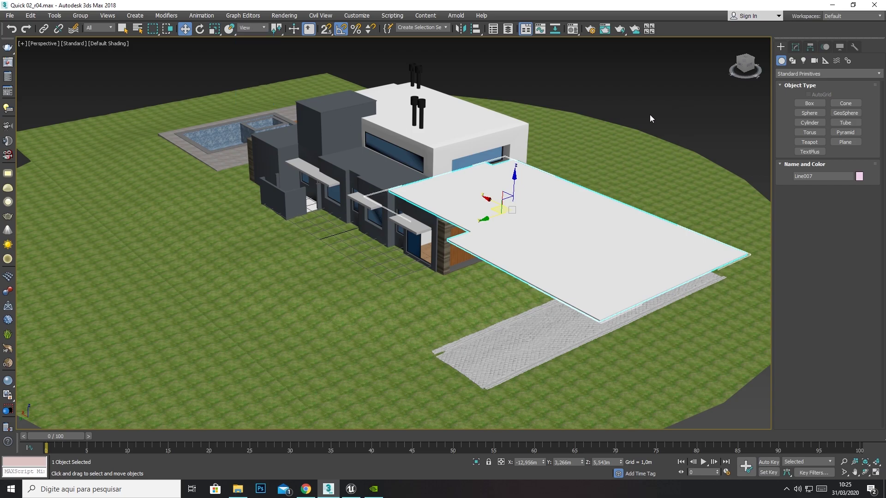
Step: Switch to Unreal Editor and place two basic cubes at different spots on the floor of the level
left_click(352, 489)
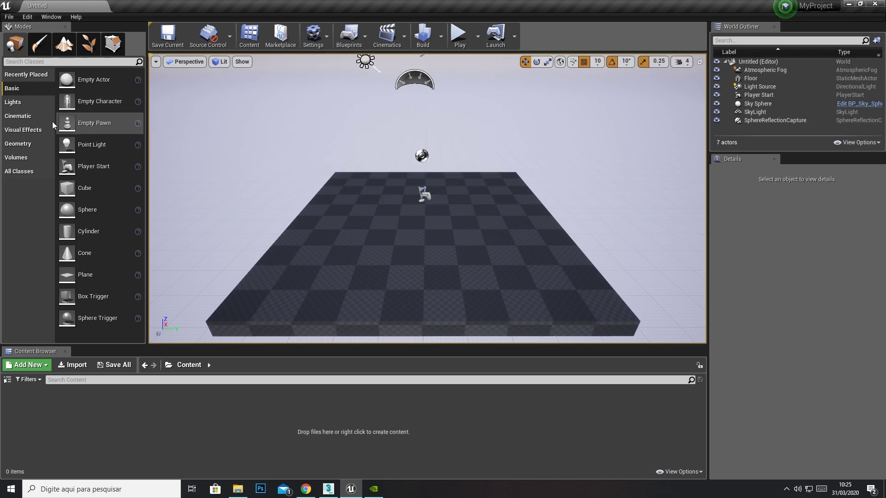
left_click_drag(72, 195, 453, 237)
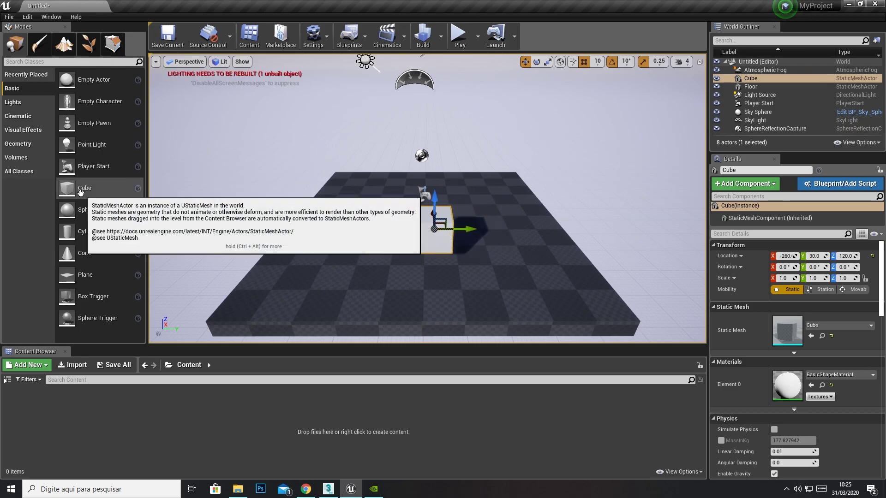
left_click_drag(85, 188, 384, 243)
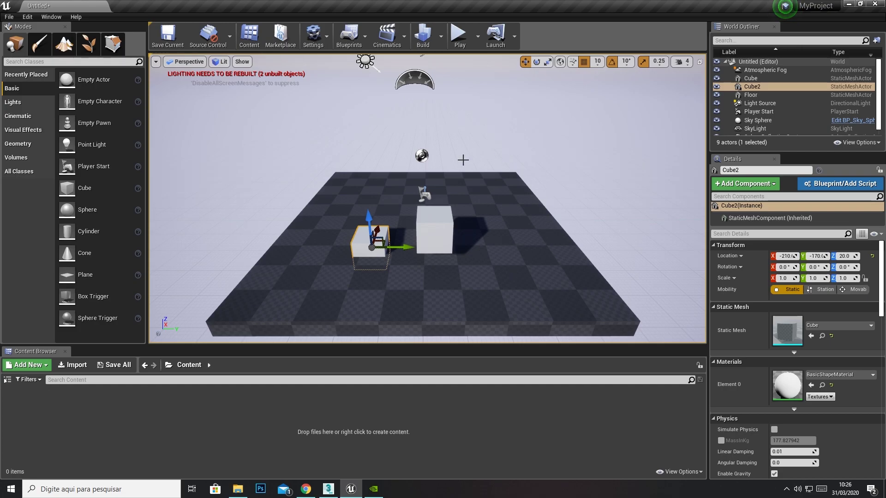
key("s")
right_click_drag(483, 178, 523, 191)
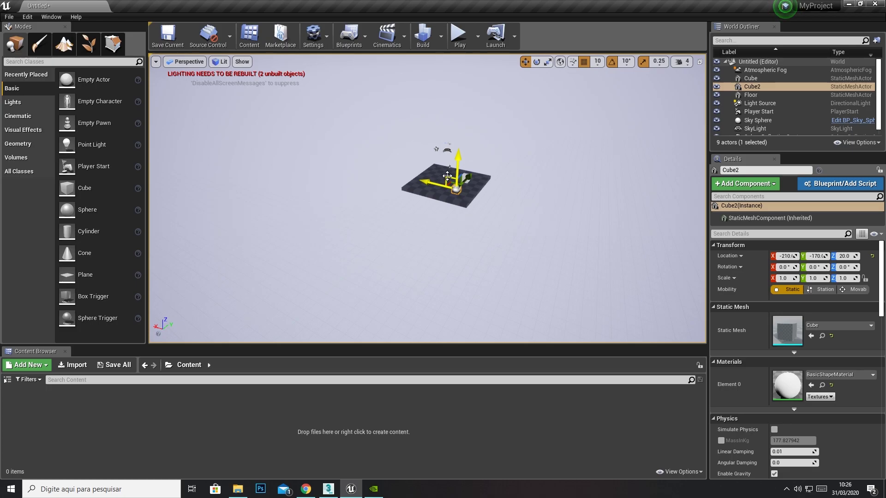
left_click(489, 155)
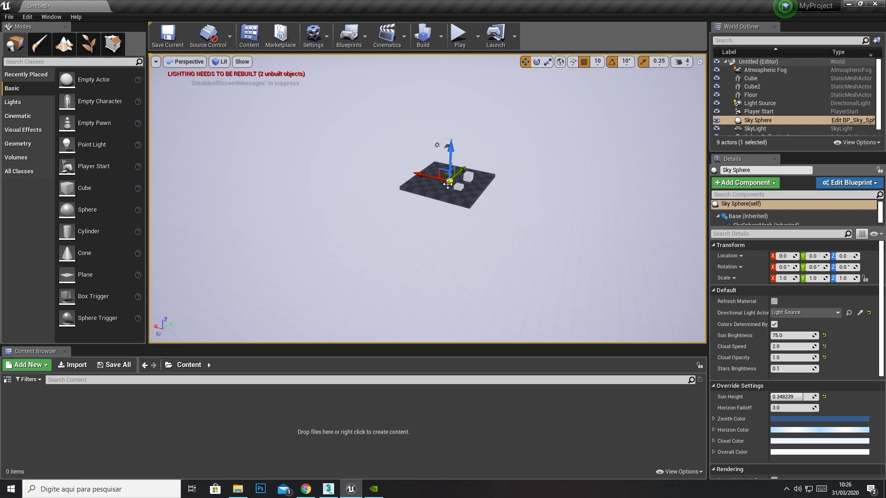
scroll(448, 183, "up", 1)
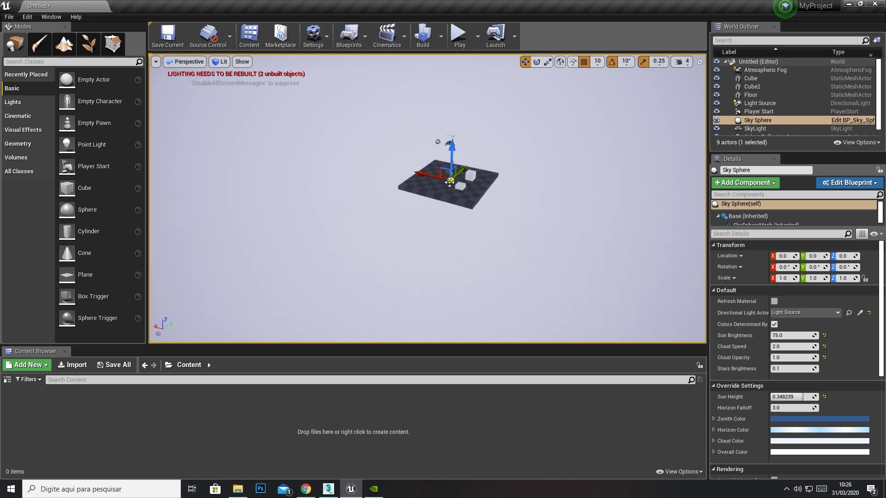
Step: Switch back to 3ds Max, show the scene in four viewports and clear the selection
left_click(328, 489)
scroll(599, 121, "down", 10)
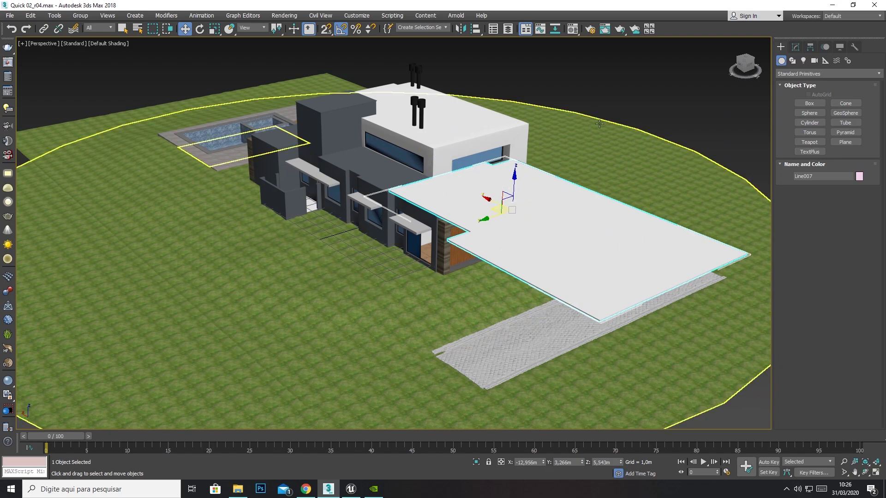
left_click(876, 471)
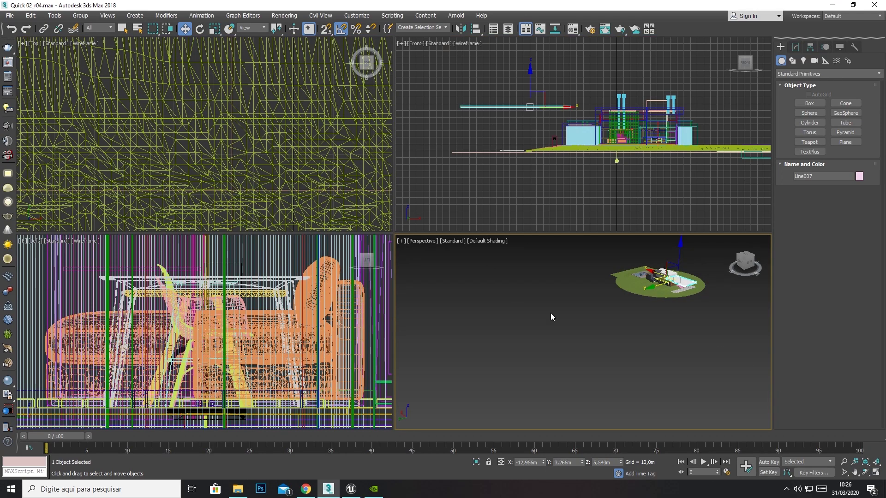
left_click(613, 342)
Step: Select every object in the house scene and hide them all
scroll(540, 169, "down", 3)
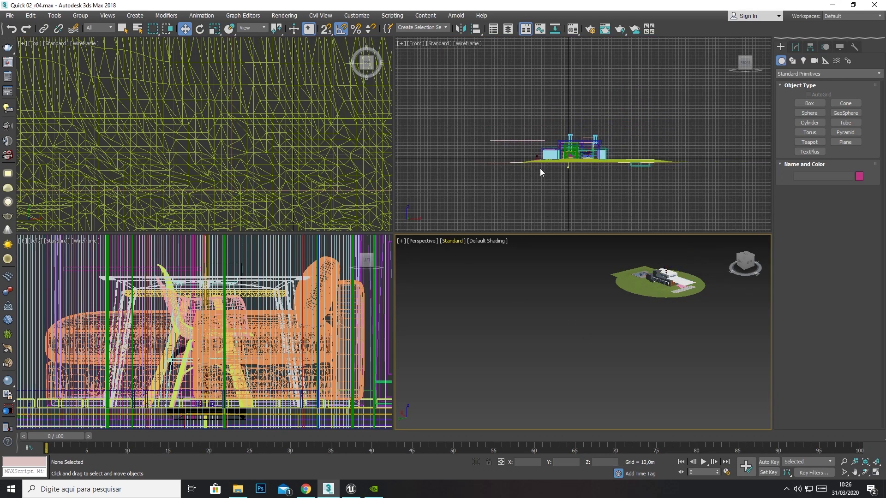
scroll(585, 162, "up", 5)
scroll(704, 103, "down", 3)
left_click(712, 123)
key("ctrl+a")
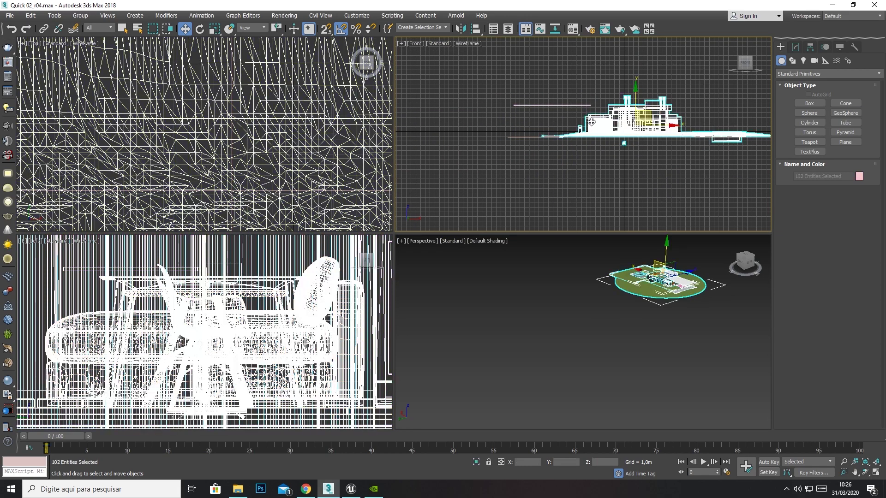
right_click(589, 119)
left_click(614, 87)
Step: Create a box about 0.69 m long, 3.09 m wide and 1.04 m high on the perspective grid and shift it slightly
scroll(620, 111, "down", 4)
left_click(608, 289)
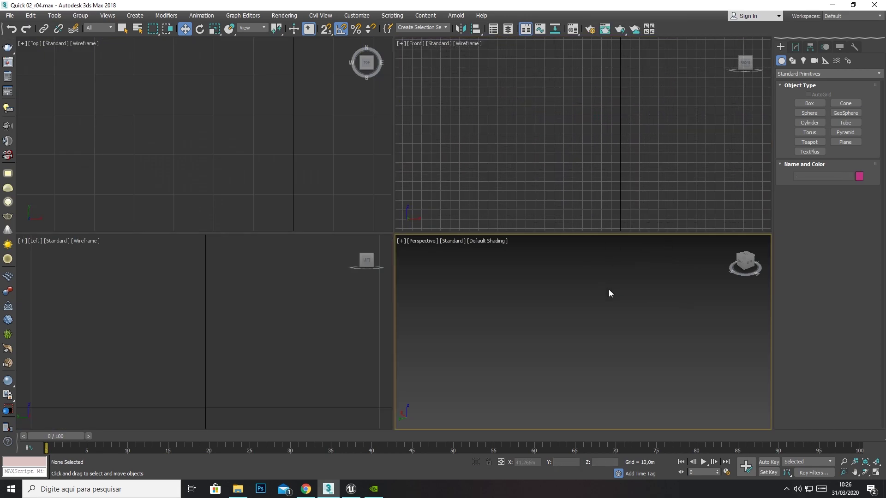
left_click(608, 148)
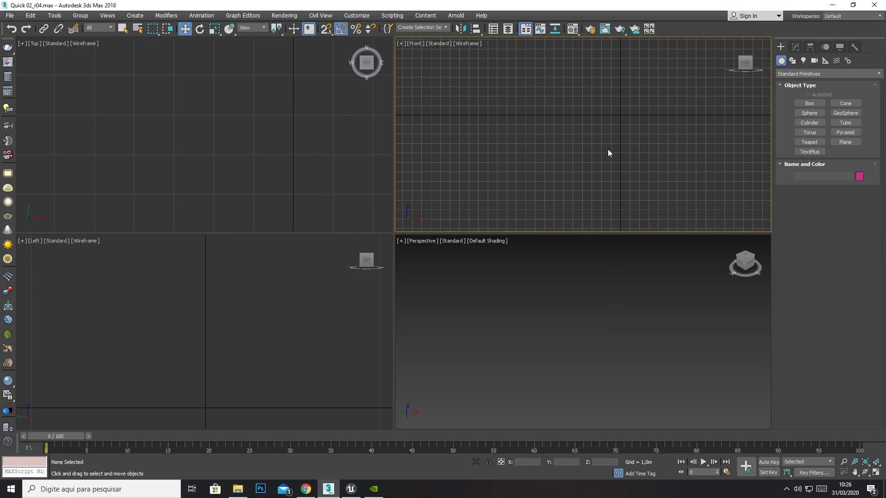
left_click(605, 270)
scroll(607, 276, "up", 5)
scroll(615, 321, "down", 6)
scroll(618, 326, "up", 2)
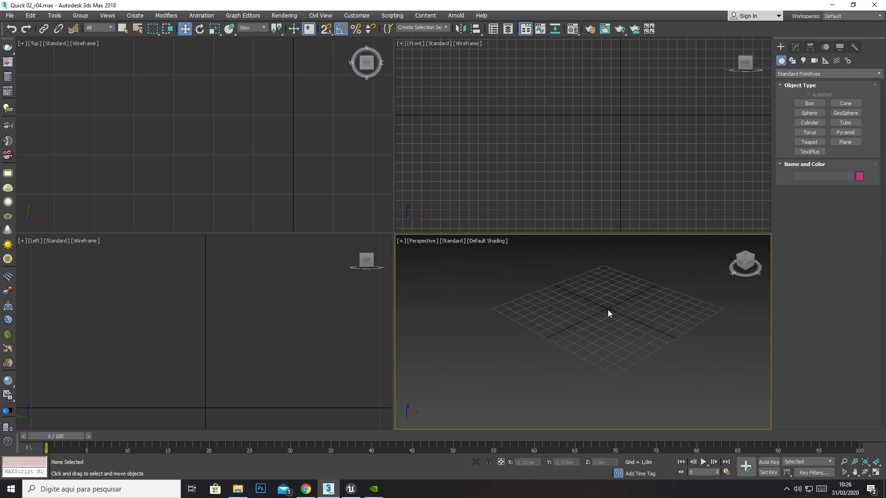
left_click(809, 103)
left_click_drag(655, 340, 671, 330)
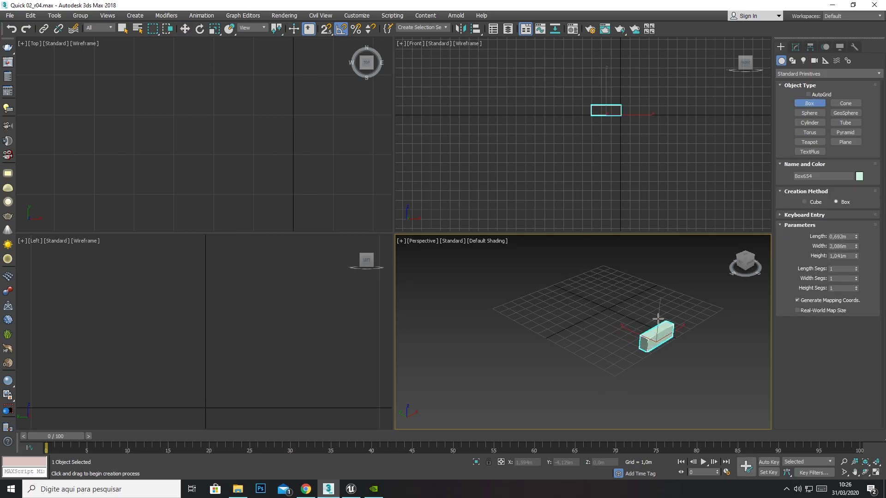
left_click(185, 30)
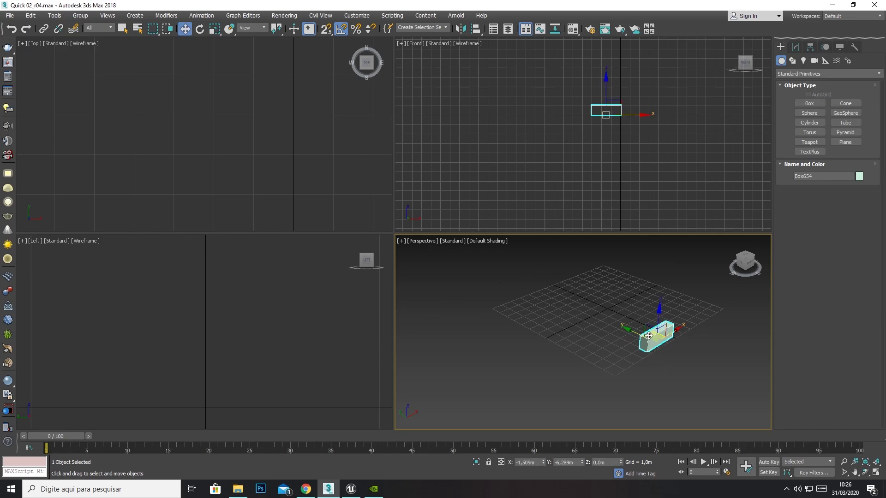
mouse_move(650, 332)
left_mouse_down()
mouse_move(631, 336)
mouse_move(647, 323)
mouse_move(654, 334)
left_mouse_up()
Step: Switch to Unreal Editor and add another cube, a sphere and a cylinder to the floor of the level
key("alt+Tab")
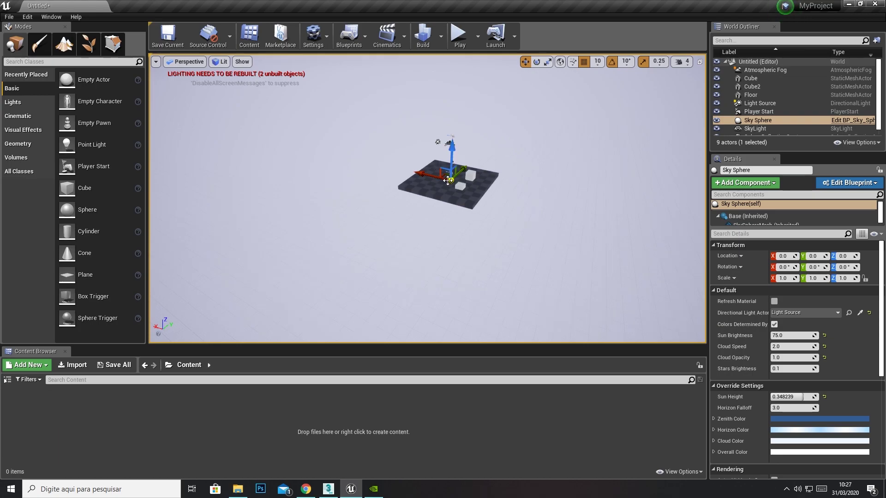
left_click(470, 176)
scroll(530, 148, "up", 5)
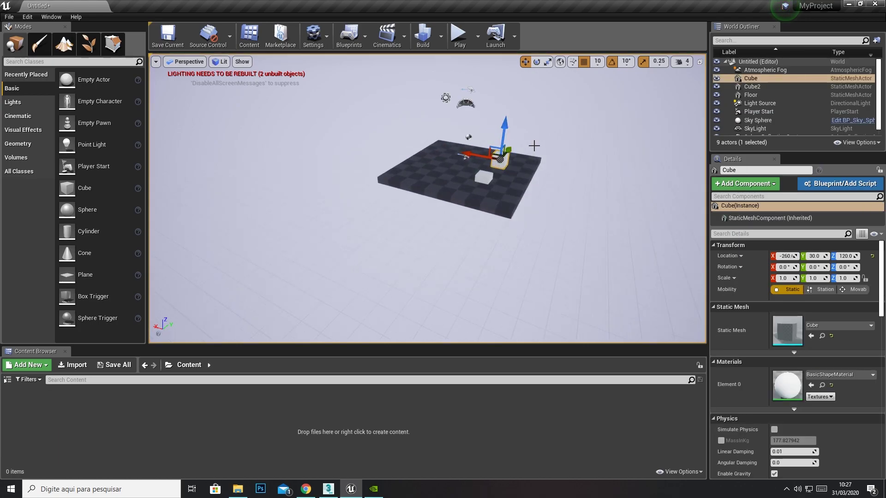
right_click_drag(508, 151, 515, 150)
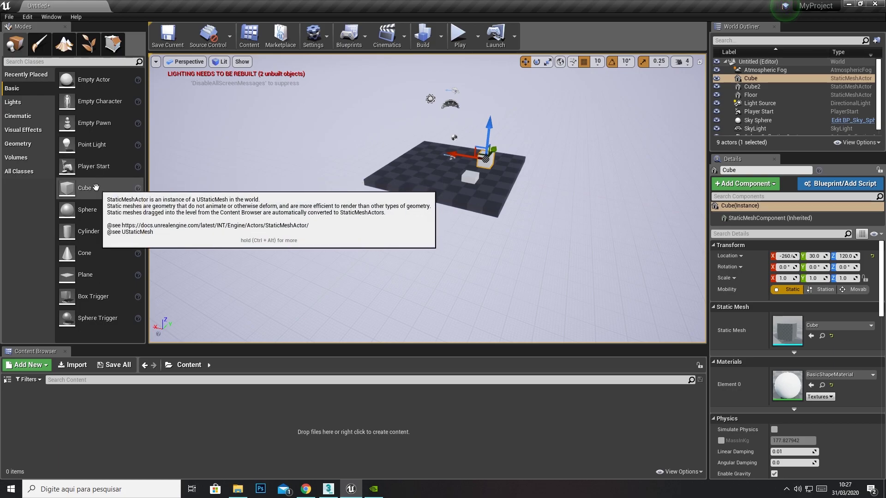
left_click_drag(85, 188, 436, 170)
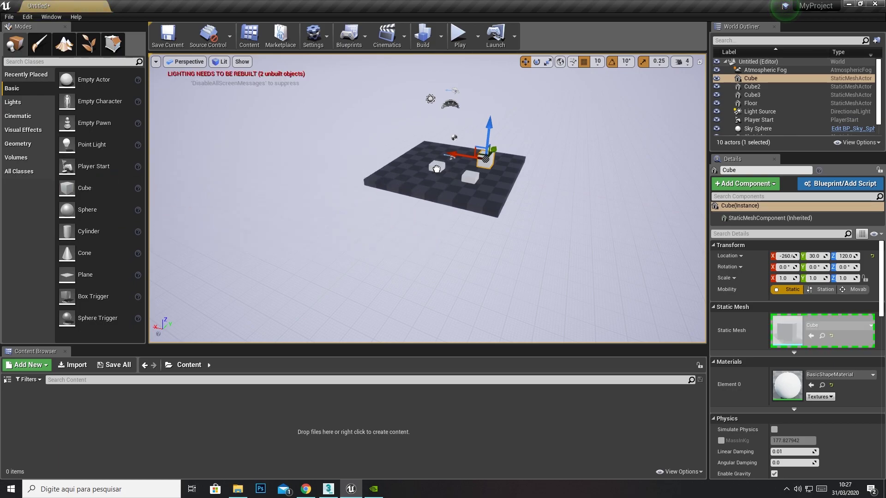
left_click_drag(84, 209, 475, 213)
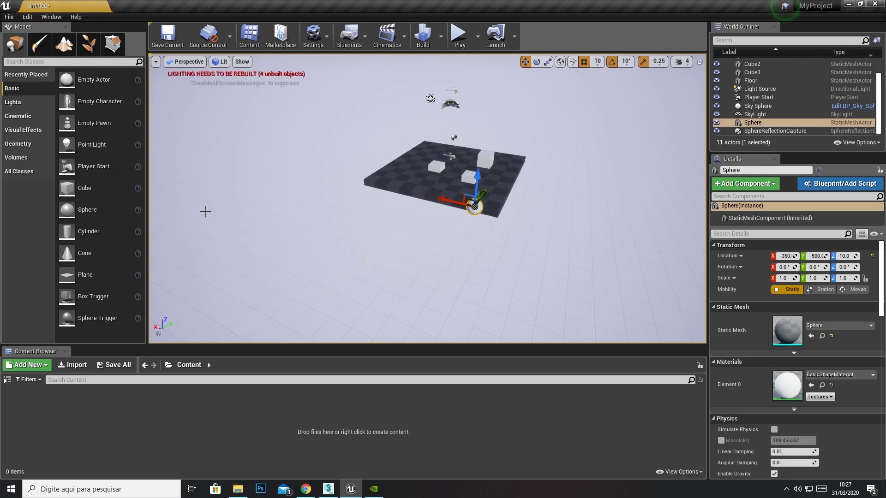
left_click_drag(86, 232, 439, 188)
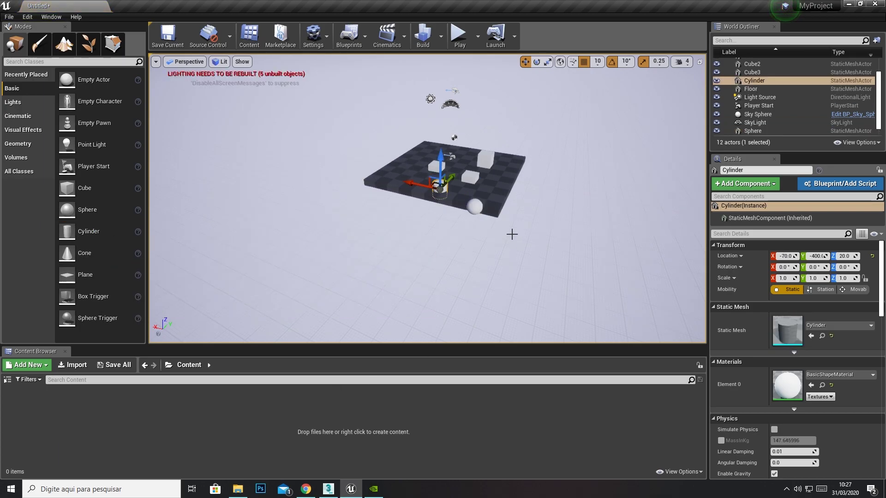
Step: Delete the three cubes, the sphere and the cylinder from the Unreal level
left_click(328, 489)
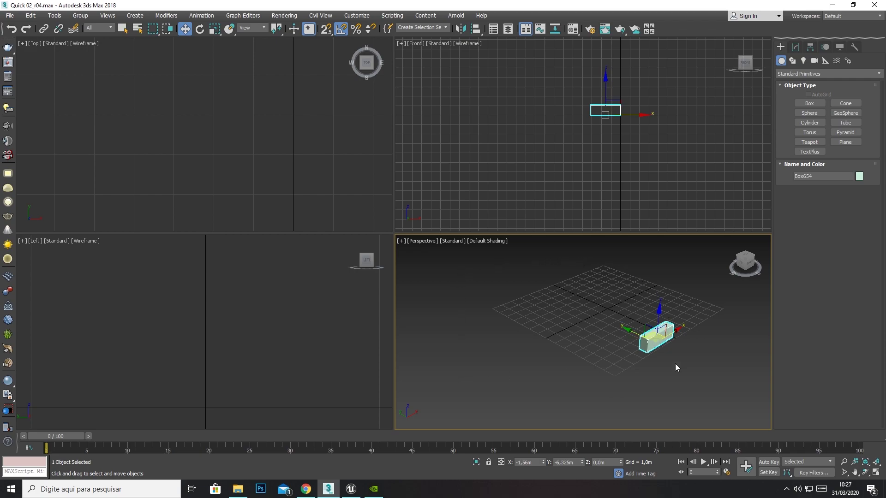
left_click(350, 489)
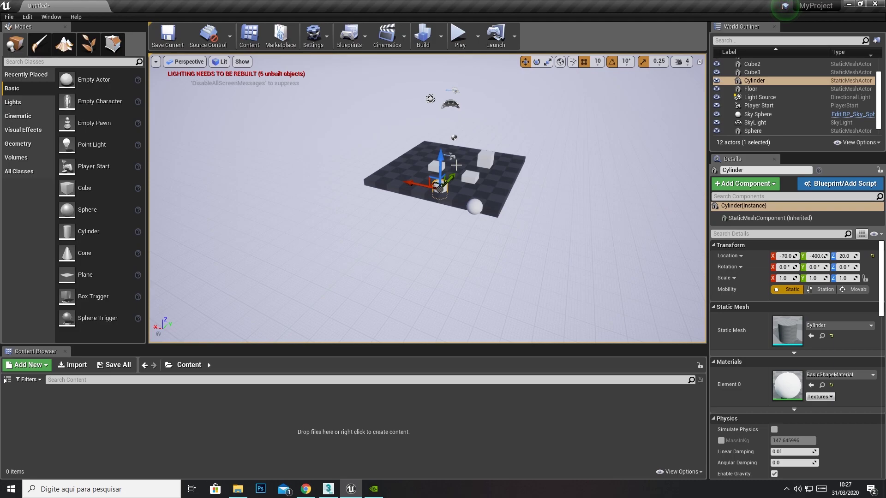
left_click(487, 161)
left_click(470, 176, "ctrl")
left_click(474, 206, "ctrl")
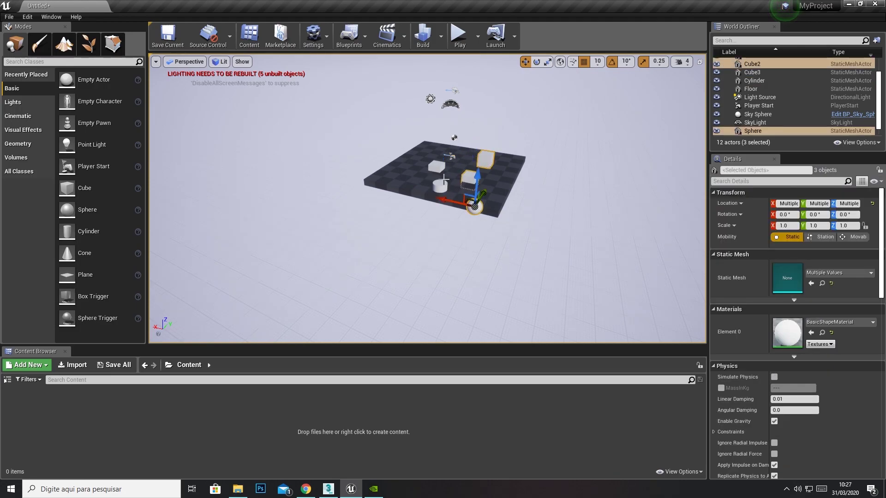
left_click(435, 166, "ctrl")
key("Delete")
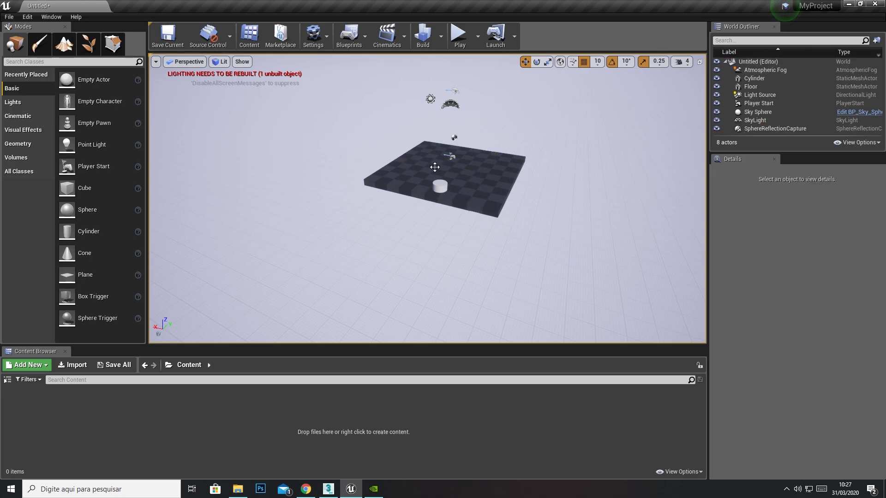
left_click(441, 186)
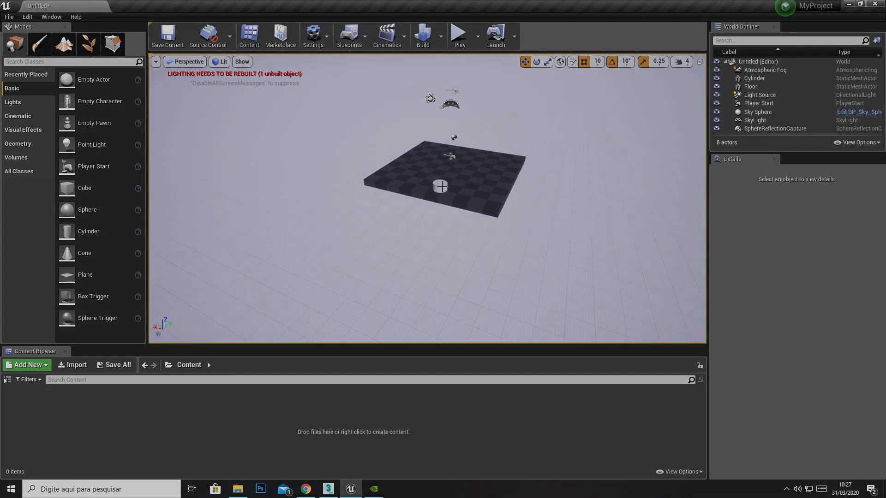
key("Delete")
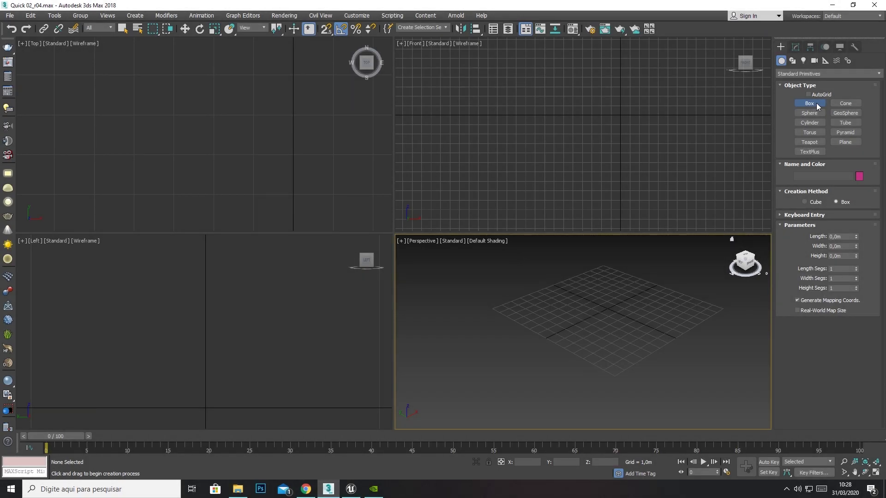
Step: In 3ds Max, create a box with a base about 1.51 m by 2.35 m and move it to about X 4.96 m, Y -6.82 m
left_click_drag(638, 354, 636, 346)
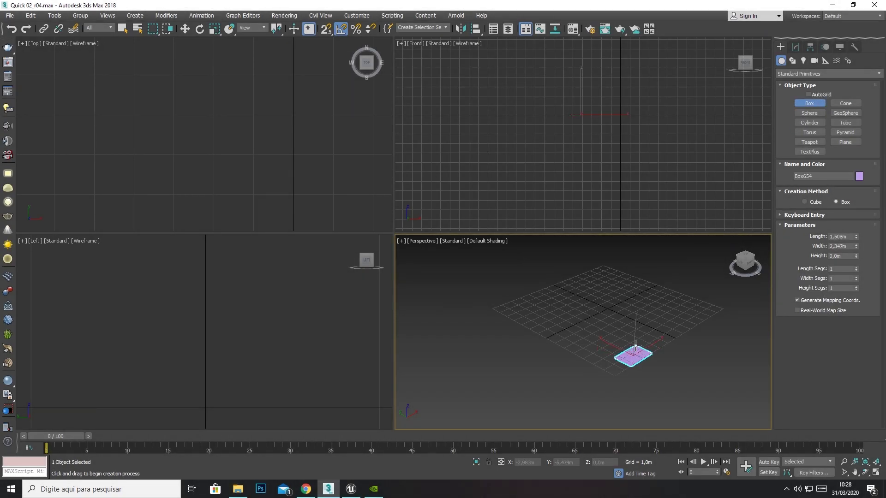
left_click(640, 311)
left_click(184, 29)
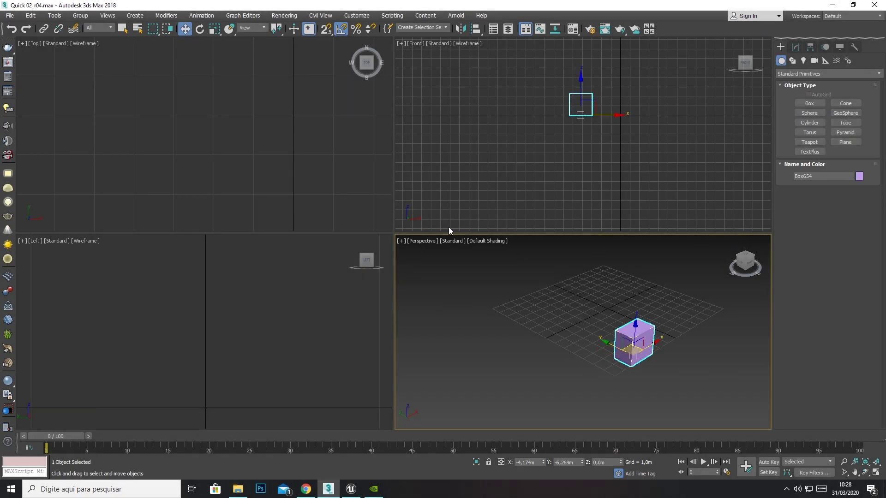
left_click_drag(638, 348, 705, 322)
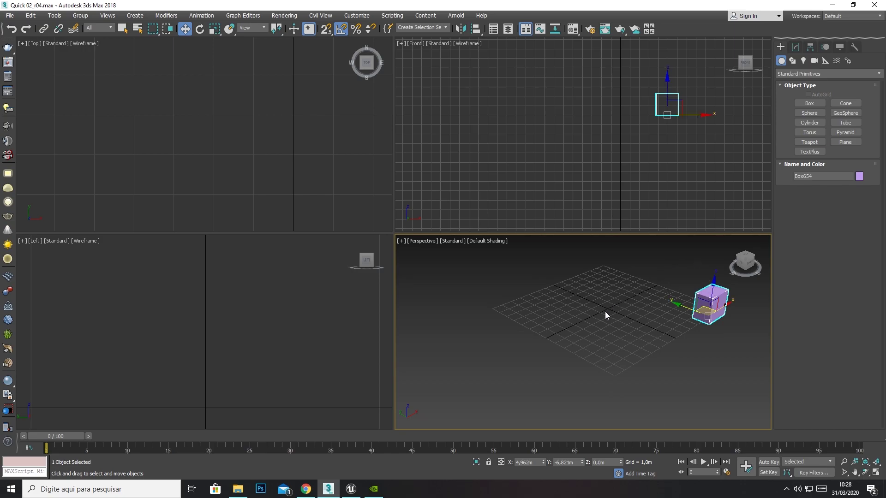
Step: Start exporting the selected box as FBX and browse to PROJETOS 2019 > REALISTIC HOUSE > Course Files on the BACKUP (F:) drive
left_click(9, 15)
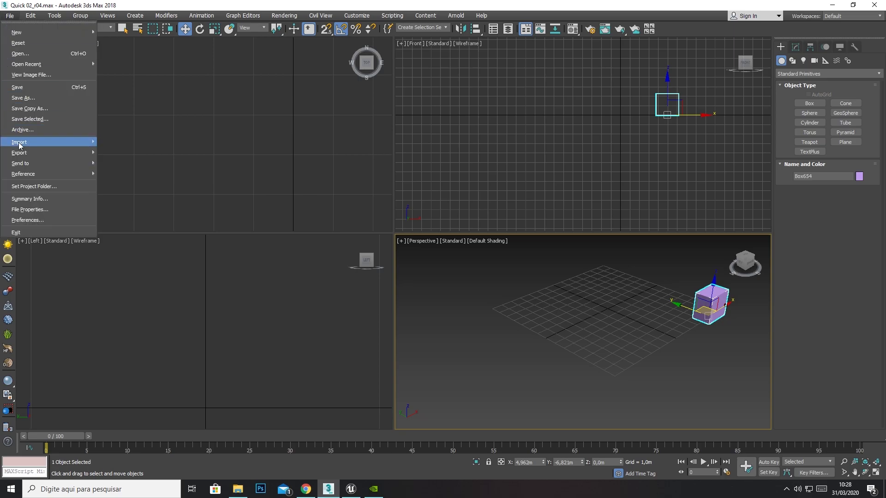
mouse_move(19, 152)
left_click(121, 170)
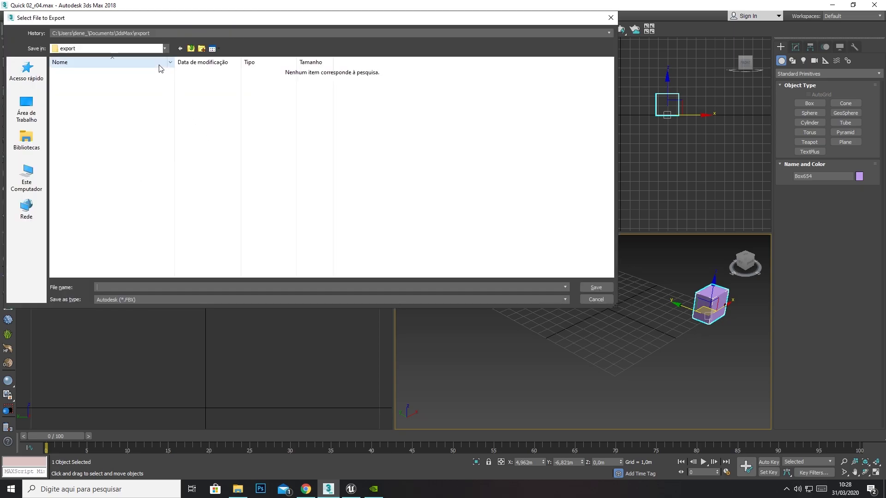
left_click(165, 49)
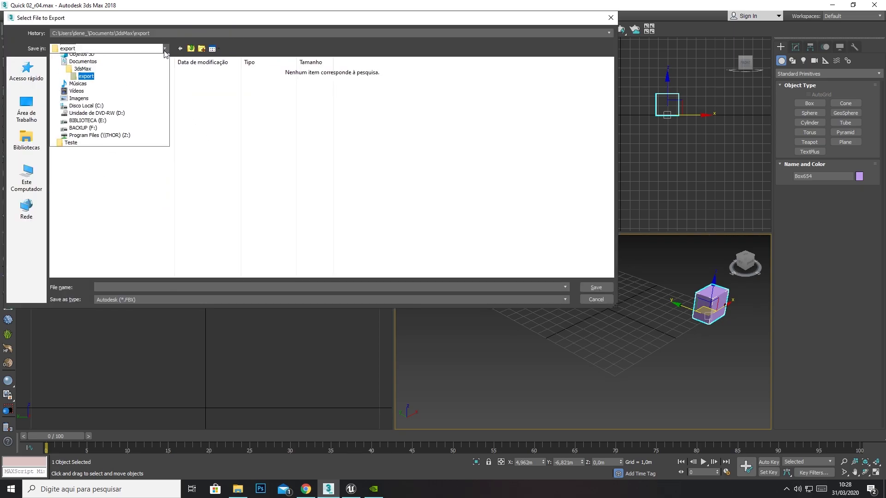
left_click(84, 199)
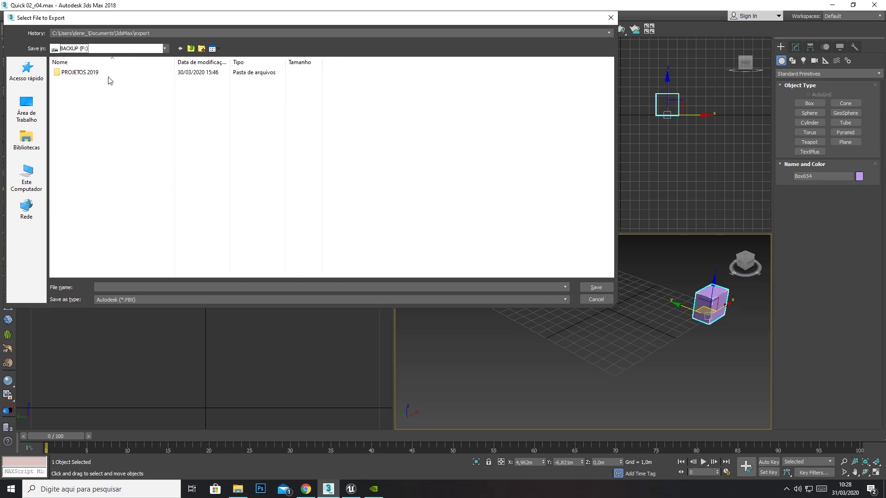
double_click(91, 72)
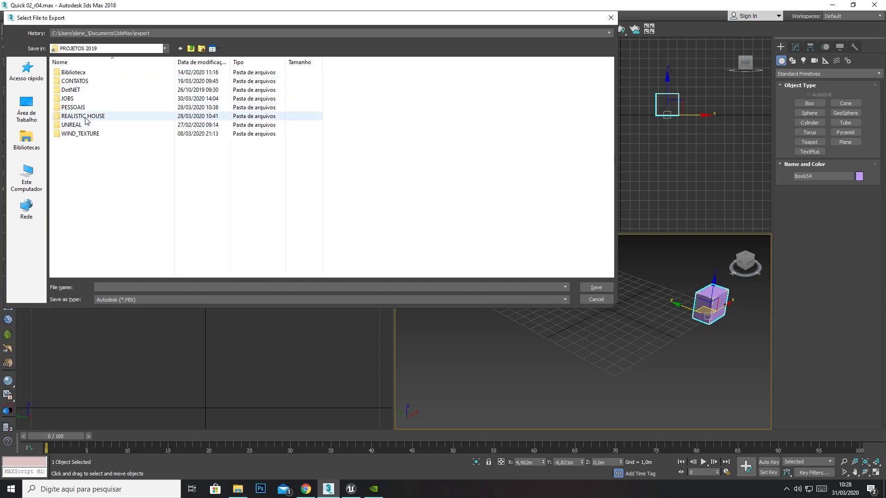
double_click(82, 116)
double_click(77, 72)
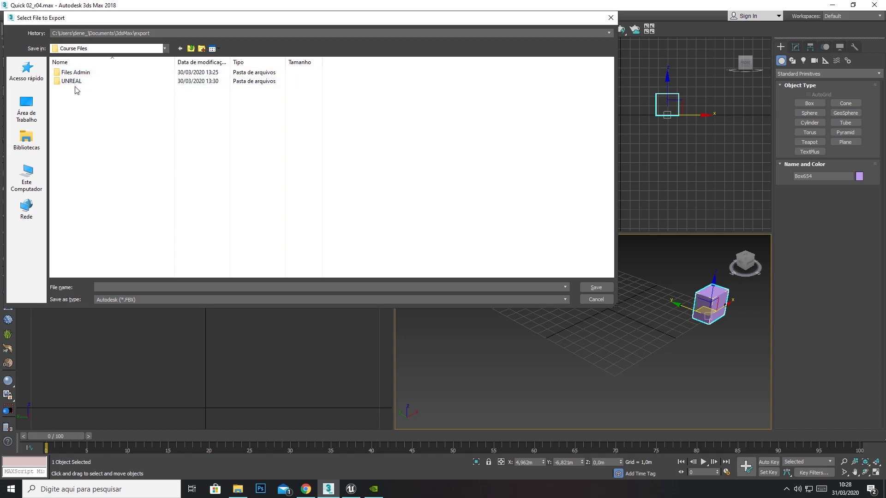
Step: Create a folder named FBX_Pivot_test inside Course Files and open it as the export location
left_click(201, 49)
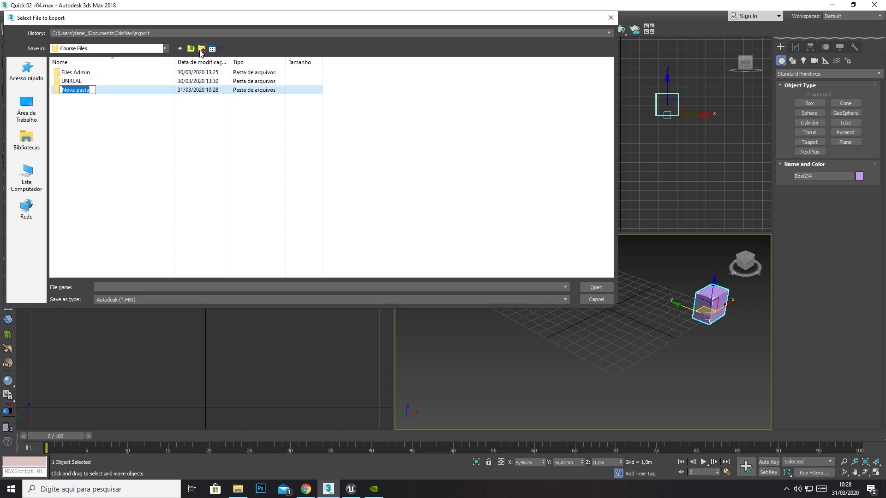
type("FBX_Pivot_test")
key("Return")
double_click(89, 89)
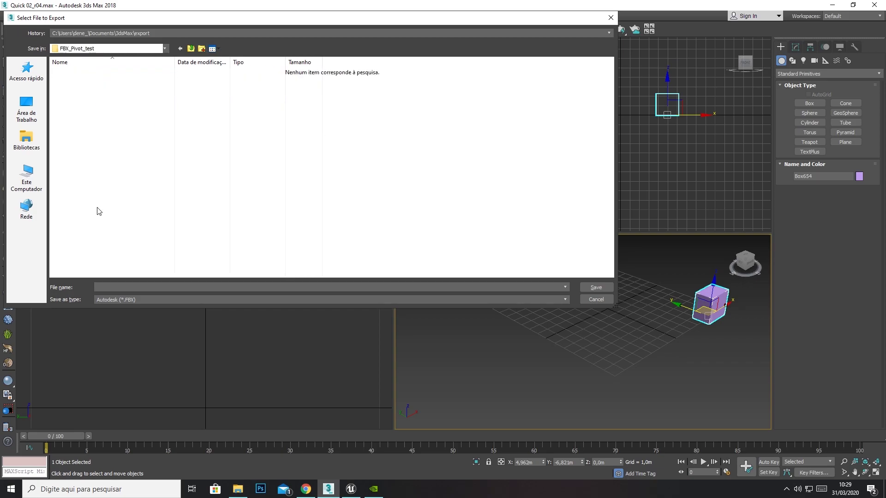
Step: Name the export file Test_Pivot and export the box with the current FBX options
left_click(118, 288)
type("Test_Pivot")
left_click(596, 287)
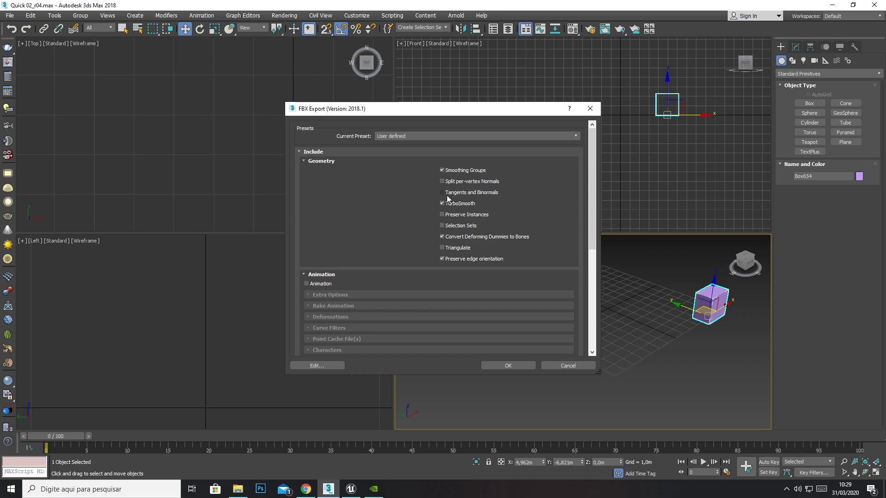
left_click(520, 363)
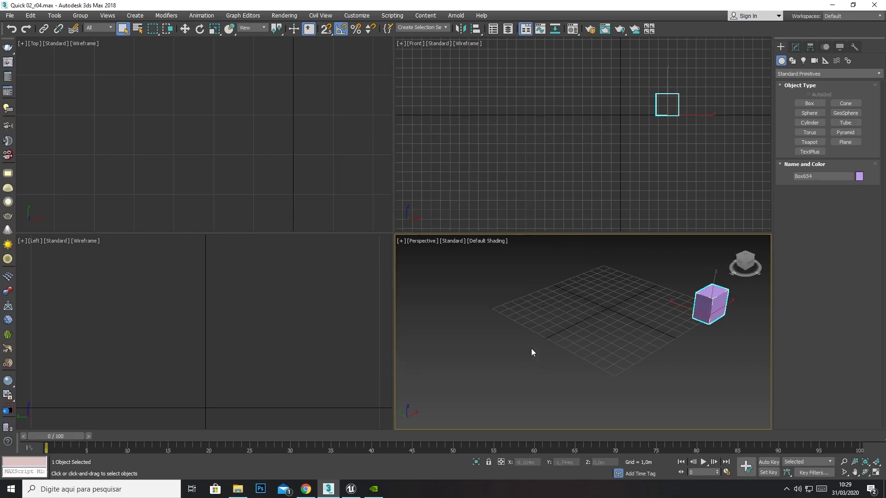
Step: Switch to Unreal Editor and import Test_Pivot from F: > PROJETOS 2019 > REALISTIC HOUSE > Course Files > FBX_Pivot_test with the default FBX options
left_click(352, 491)
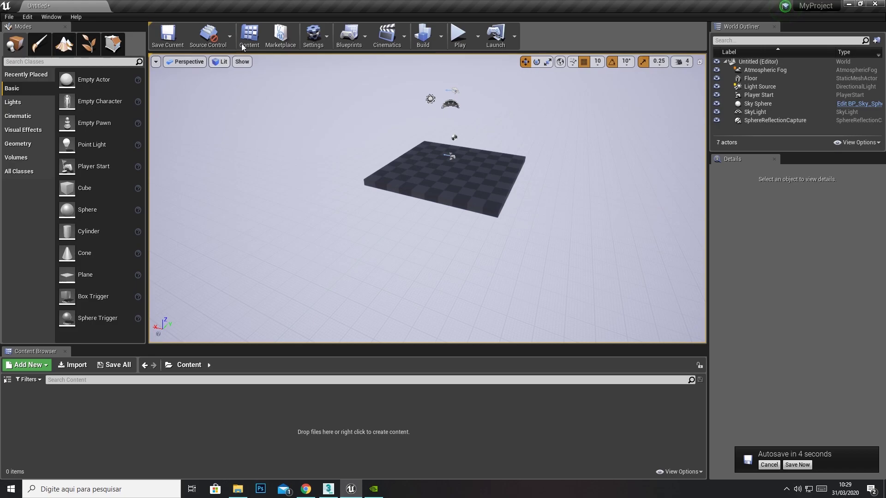
right_click(262, 413)
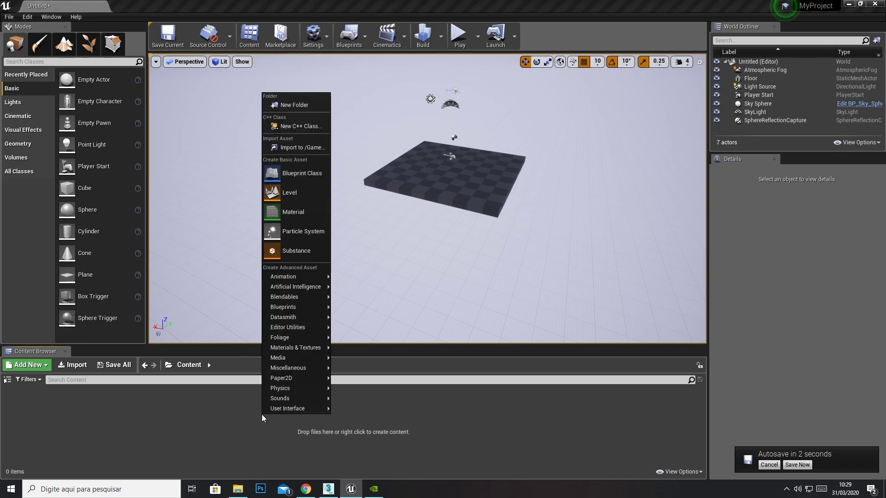
left_click(296, 148)
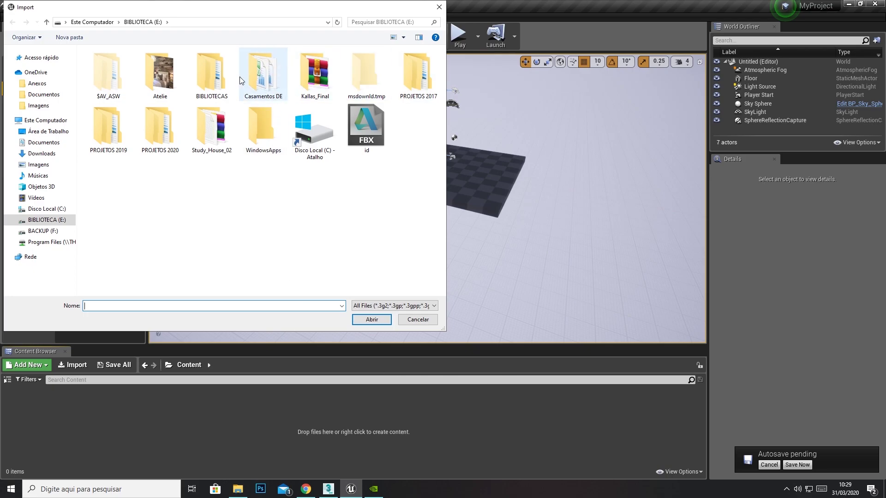
left_click(43, 231)
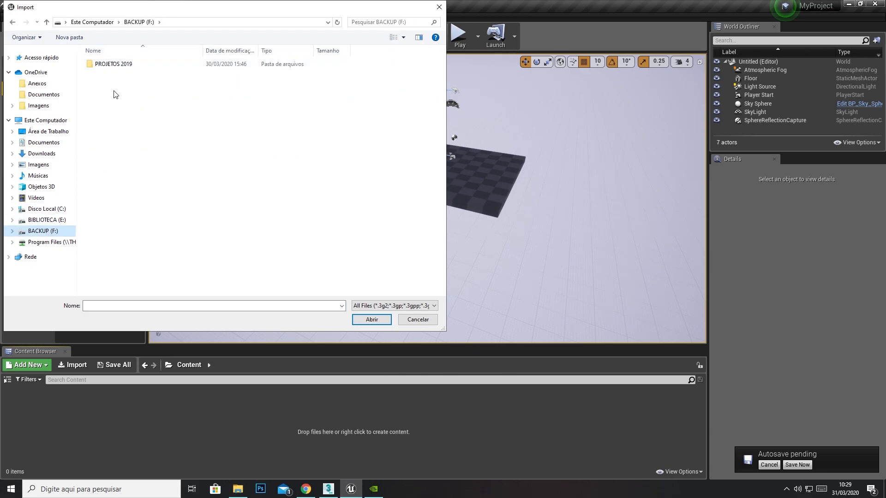
double_click(119, 67)
double_click(117, 113)
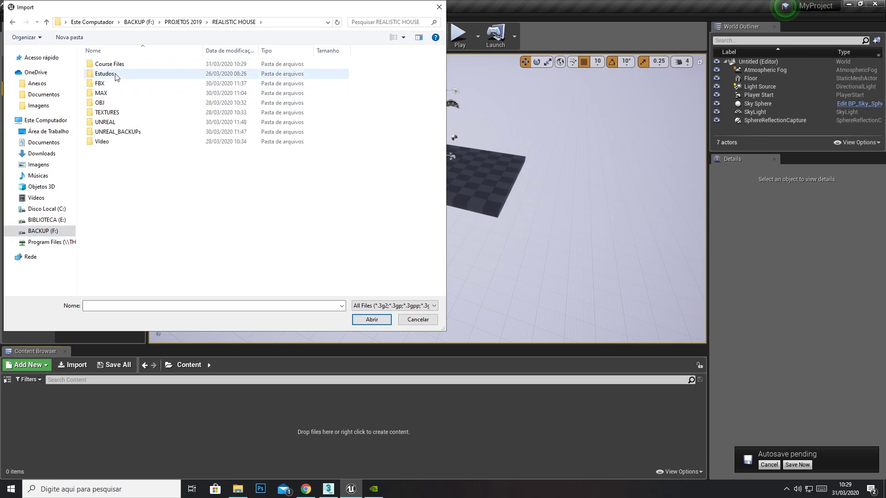
double_click(114, 67)
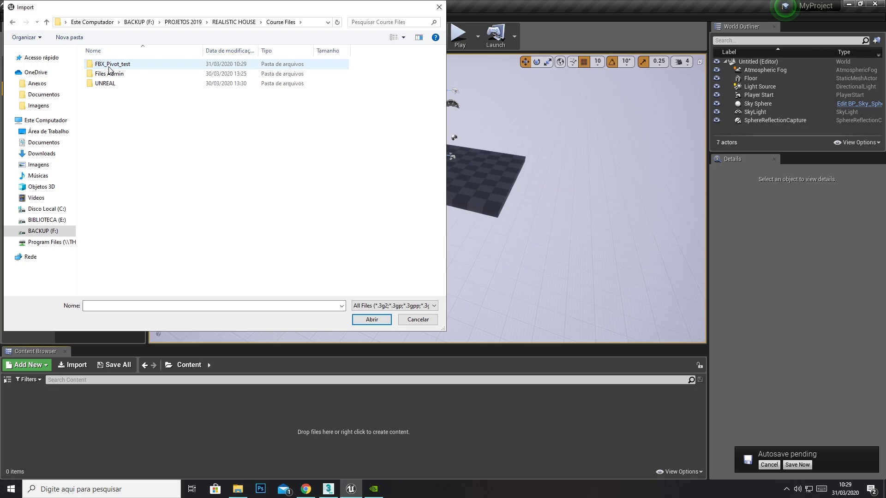
double_click(110, 67)
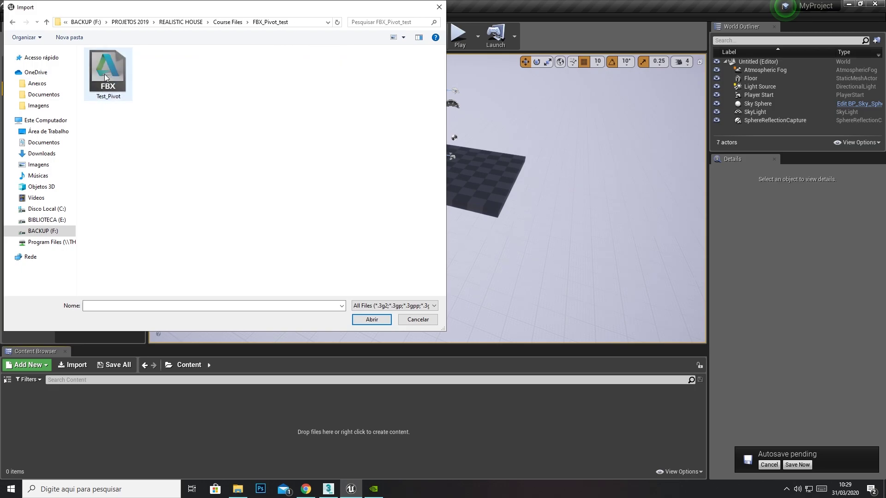
double_click(105, 79)
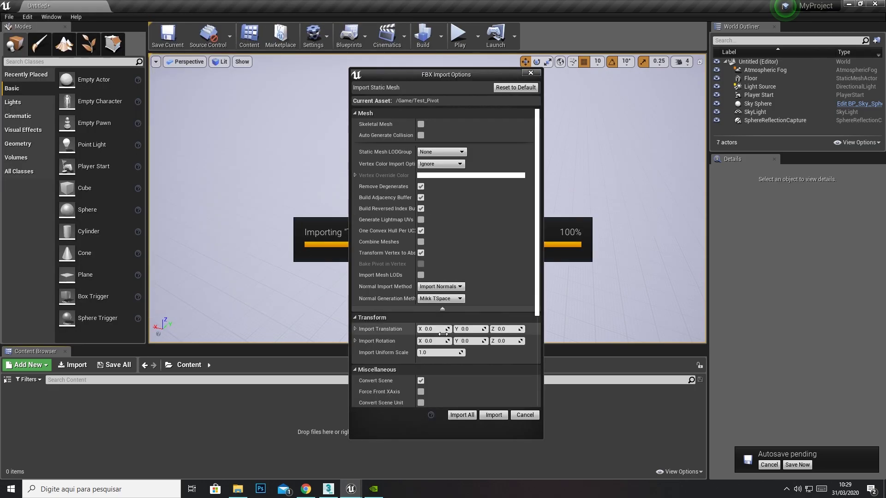
left_click(467, 416)
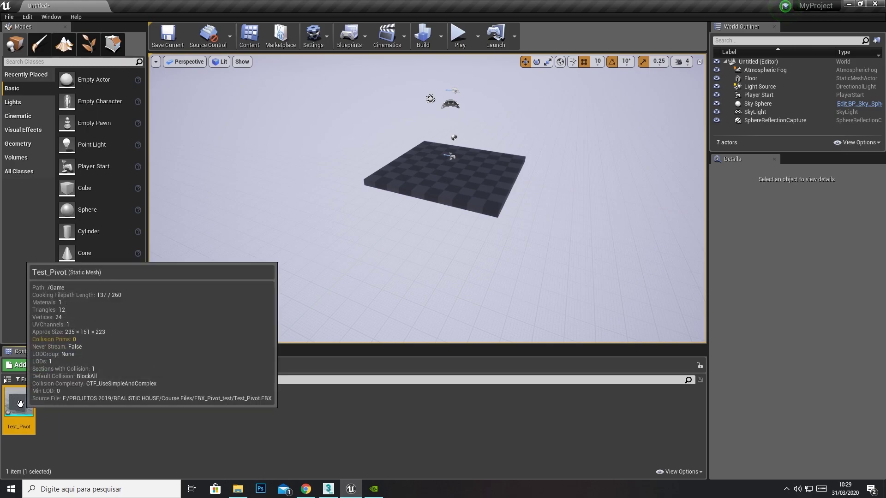
Step: Place the imported Test_Pivot mesh on the level's floor at X 30, Y 30, Z 20
left_click_drag(20, 404, 450, 164)
left_click_drag(432, 122, 217, 122, "alt")
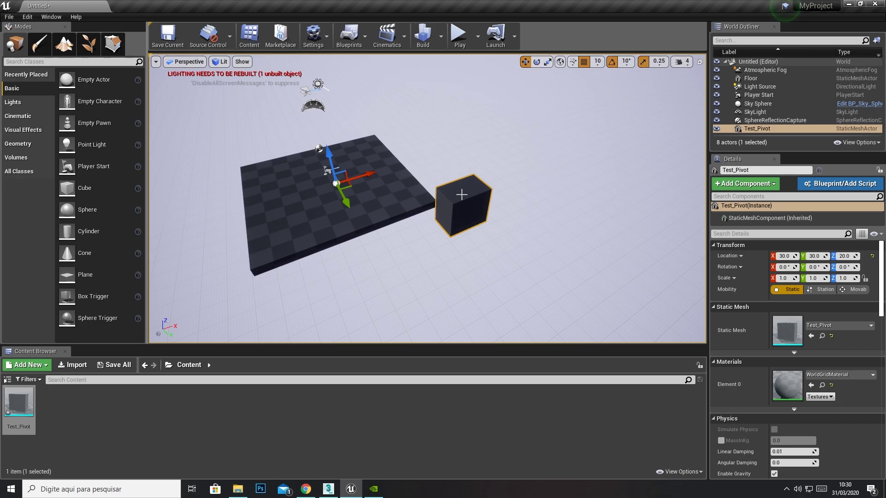
Step: Compare the box's offset from the origin in 3ds Max with the distance between the Test_Pivot mesh and its pivot in Unreal Editor
left_click(328, 489)
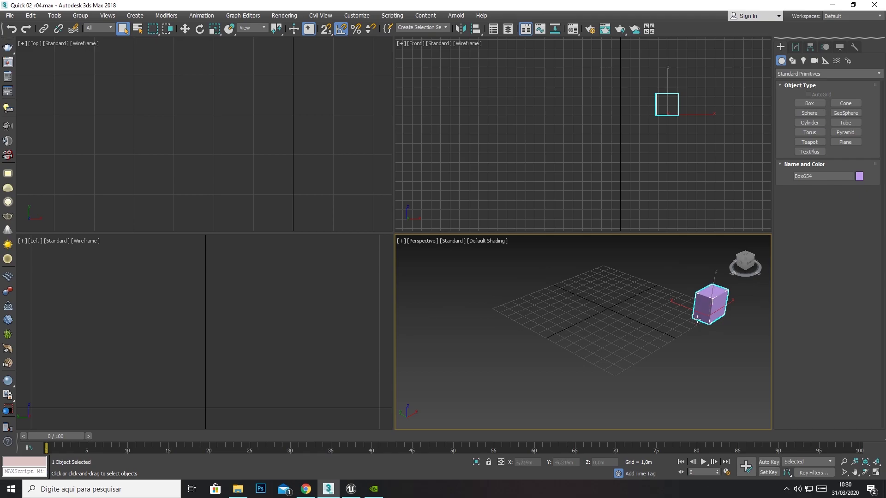
left_click(351, 489)
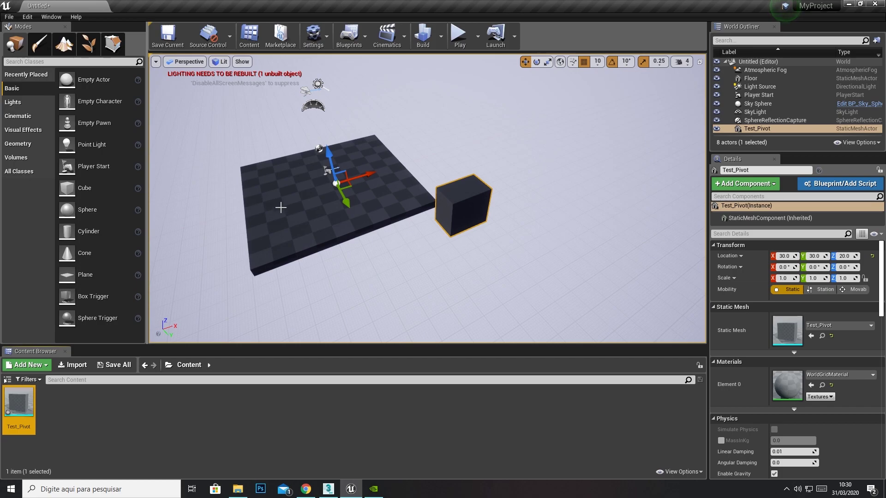
left_click(468, 202)
left_click(468, 201)
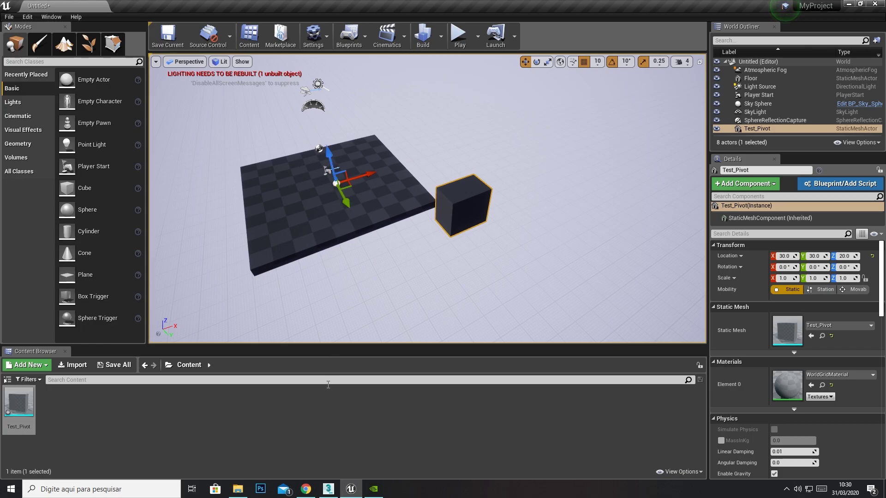
left_click(328, 489)
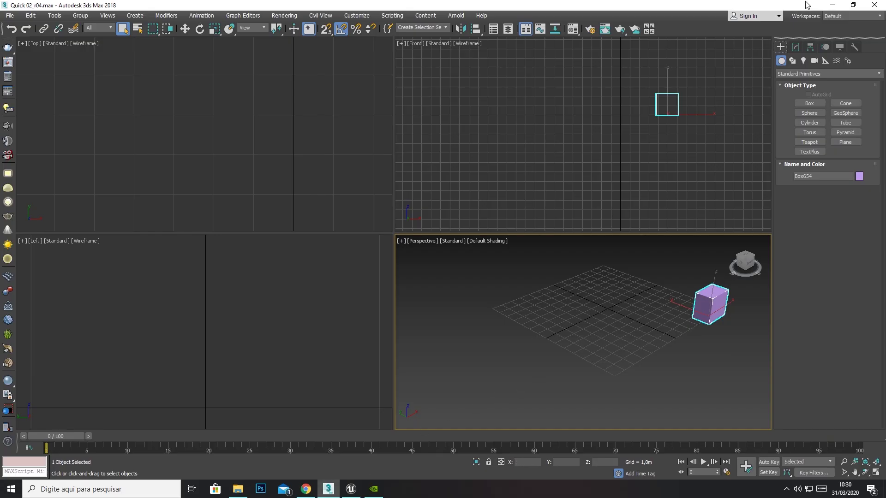
left_click(832, 5)
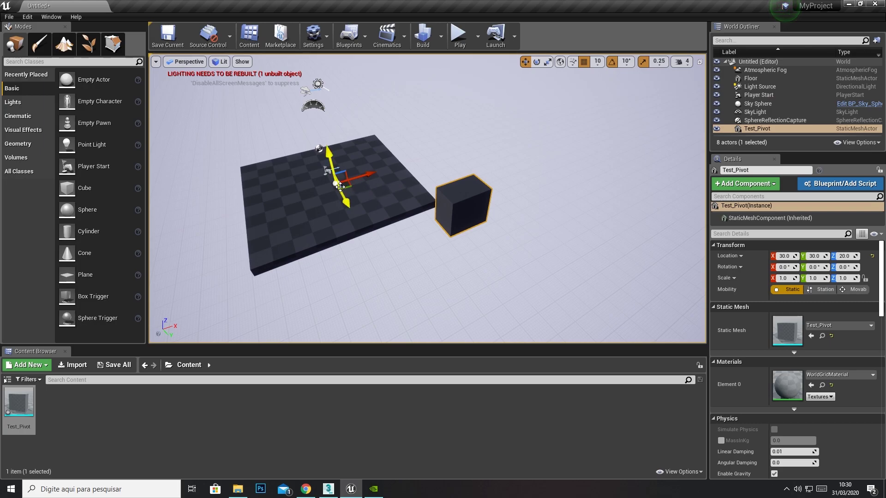
Step: Move the Test_Pivot mesh to about X -130, Y -90, Z 20 and rotate it around its pivot on different axes
left_click_drag(340, 186, 311, 182)
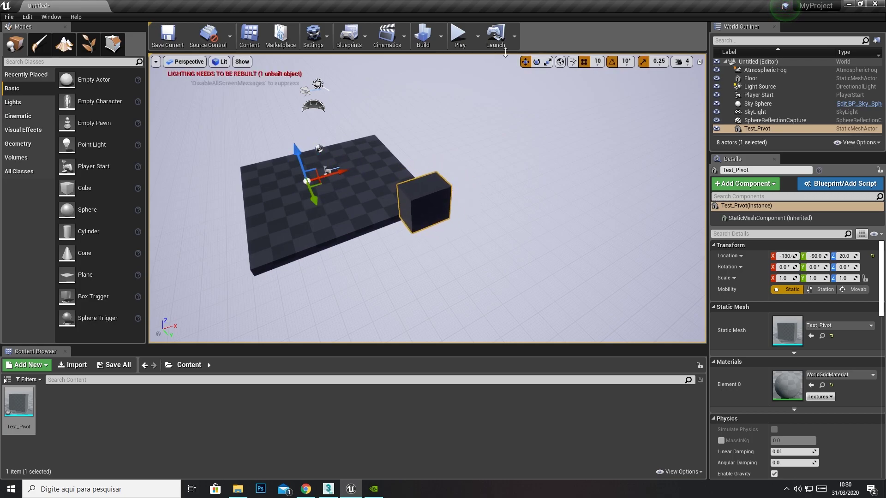
left_click(535, 62)
left_click_drag(266, 157, 279, 147)
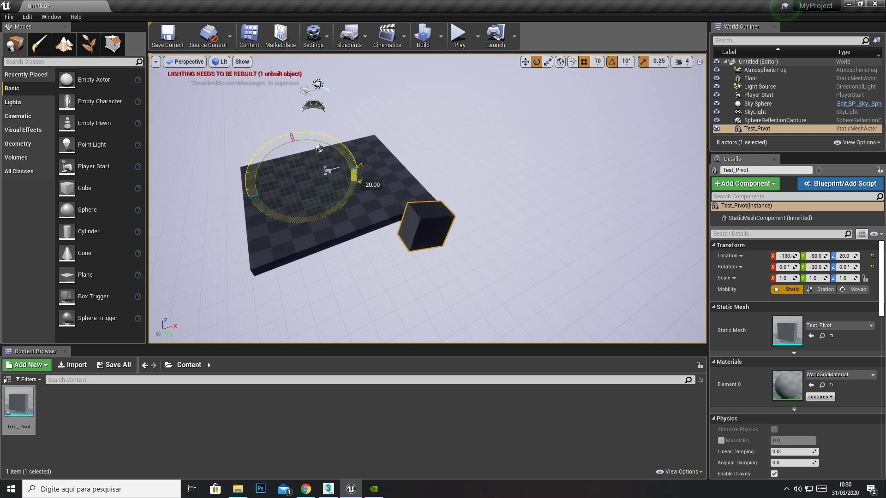
mouse_move(358, 180)
left_mouse_down()
mouse_move(295, 220)
mouse_move(360, 185)
mouse_move(292, 131)
mouse_move(369, 185)
mouse_move(356, 228)
mouse_move(341, 222)
mouse_move(314, 129)
mouse_move(365, 217)
mouse_move(353, 221)
mouse_move(332, 152)
mouse_move(349, 141)
mouse_move(353, 198)
mouse_move(355, 162)
mouse_move(361, 175)
left_mouse_up()
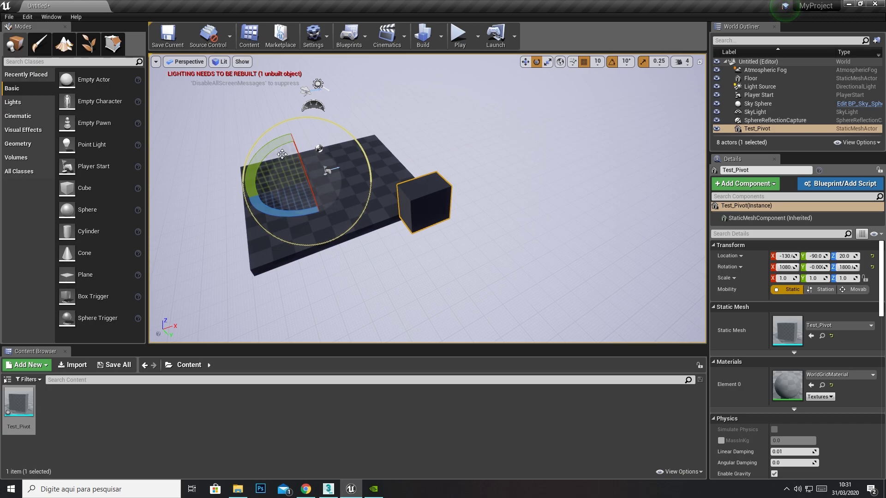
Step: Delete the Test_Pivot mesh from the level and its asset from the project content
left_click(446, 127)
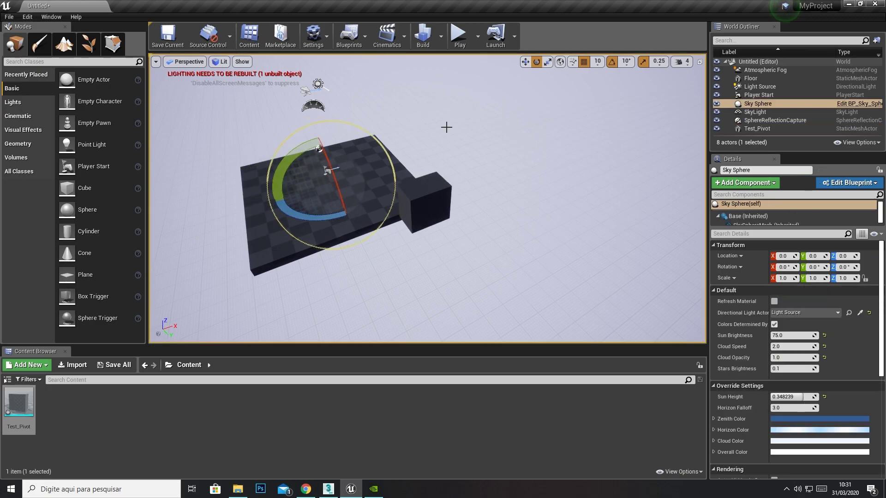
left_click(433, 194)
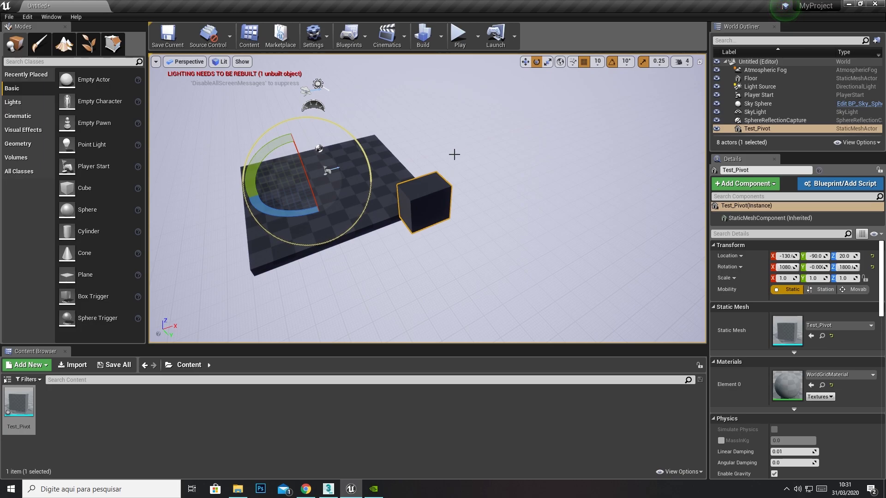
key("Delete")
left_click(18, 404)
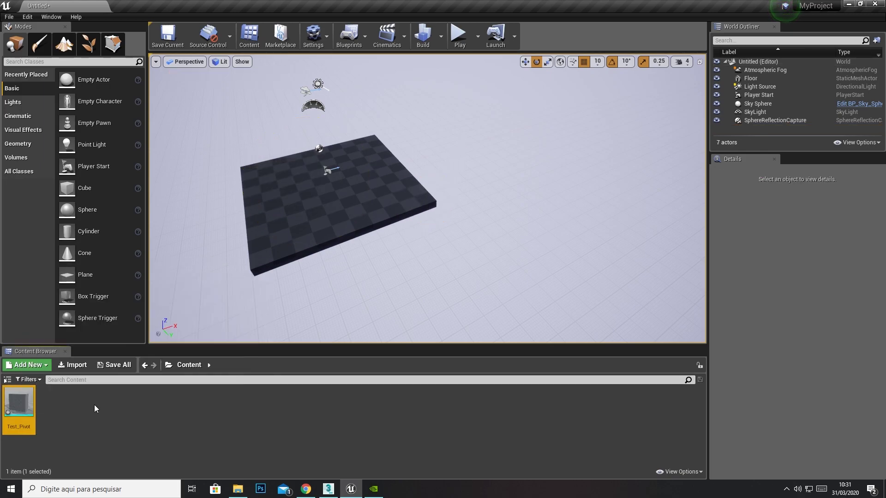
key("Delete")
left_click(372, 390)
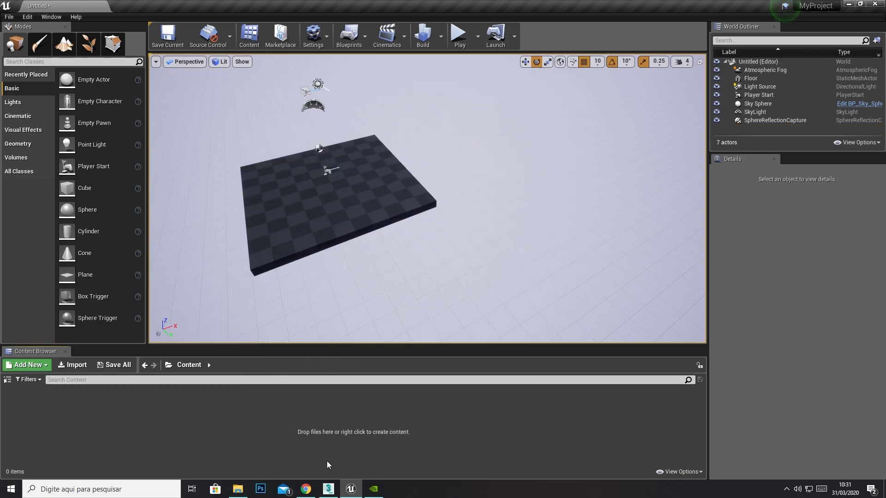
Step: Switch to 3ds Max and move the box near the grid's origin, to about X -0.34 m, Y -0.35 m
left_click(328, 489)
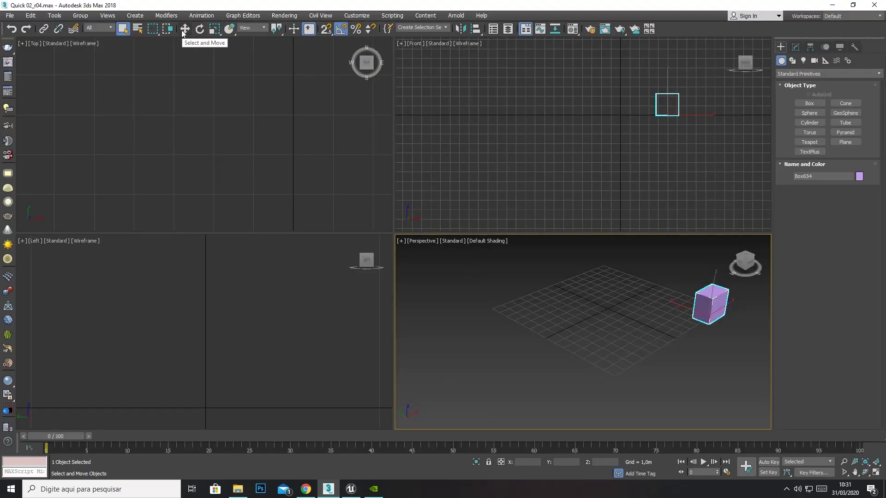
left_click(183, 31)
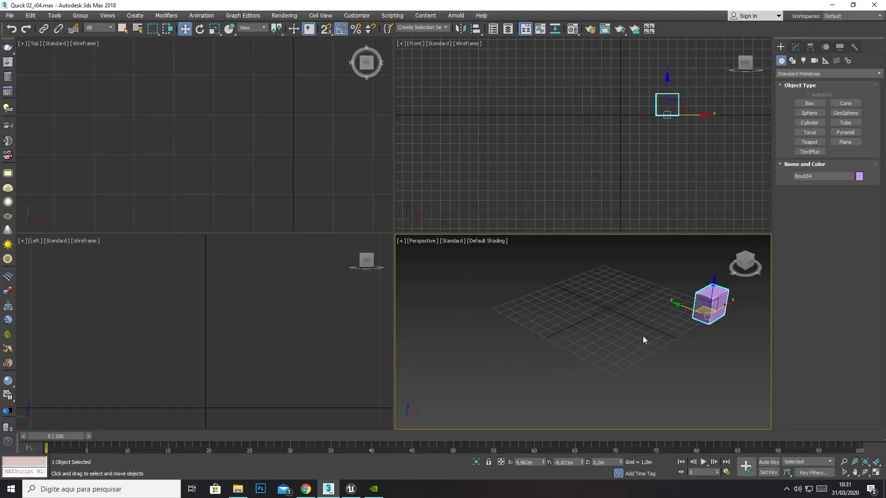
left_click_drag(704, 309, 605, 306)
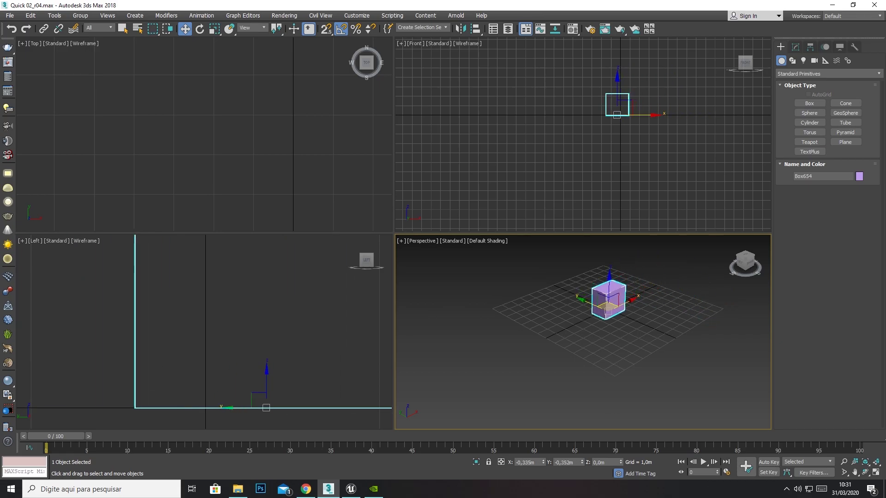
Step: Replace the box with a new one at the grid's origin, about 1.69 m long, 2.86 m wide and 2.22 m high
key("Delete")
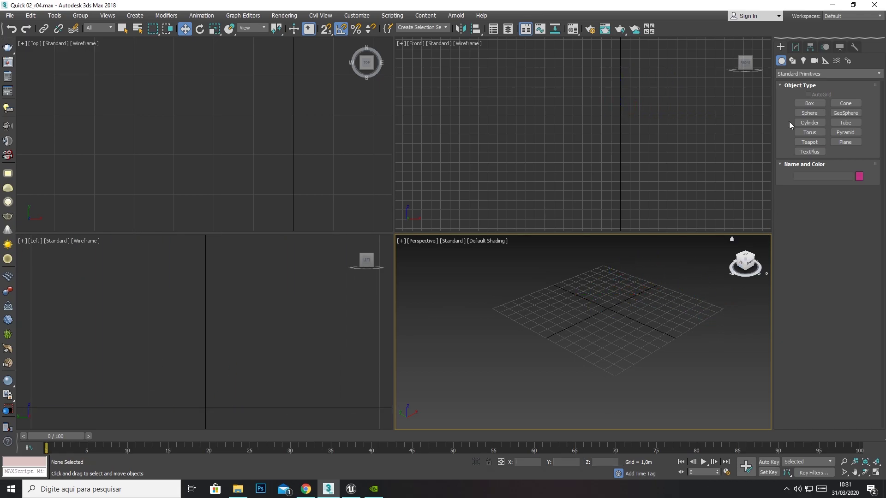
left_click(809, 104)
left_click_drag(604, 318, 614, 299)
left_click(612, 272)
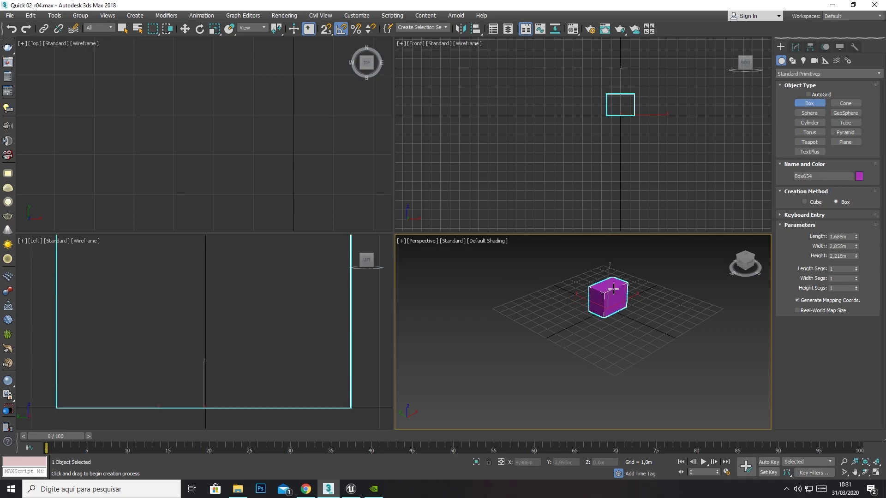
left_click(186, 28)
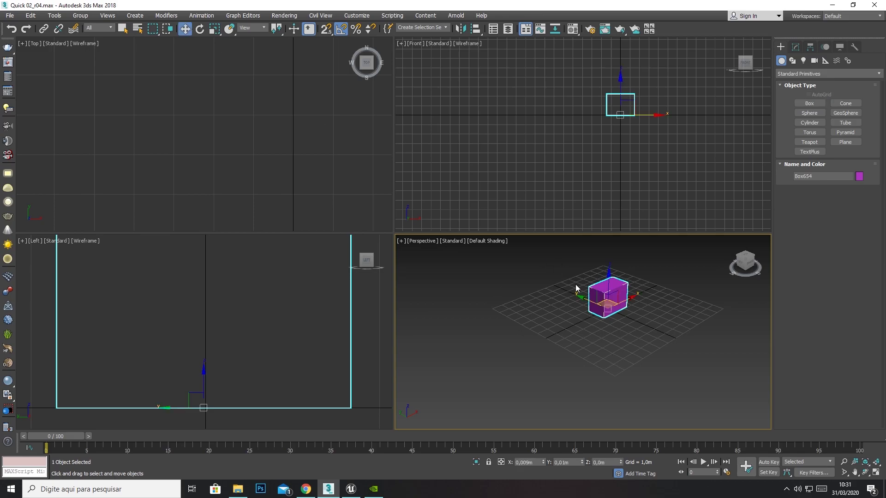
Step: Delete the box and draw another one away from the origin, about 2.17 m long, 3.63 m wide and 2.86 m high
key("Delete")
left_click(809, 103)
left_click_drag(621, 356, 609, 389)
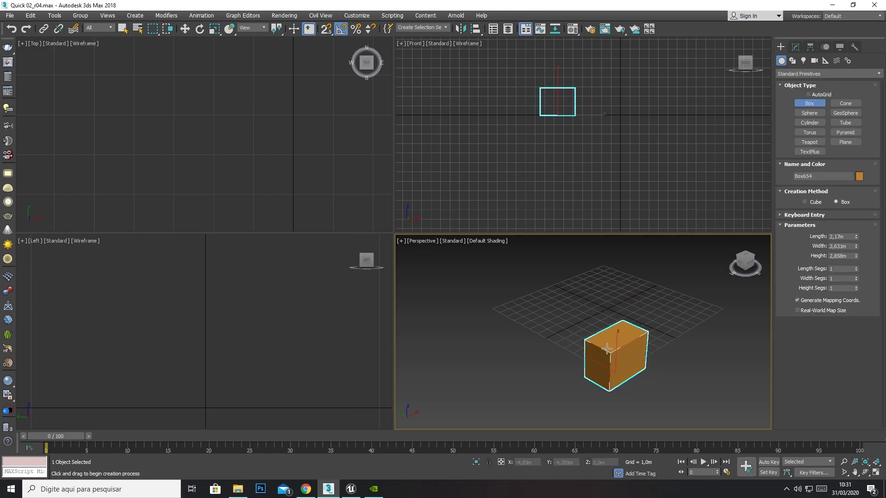
Step: Set the box's absolute world position to exactly X 0 and Y 0
right_click(185, 29)
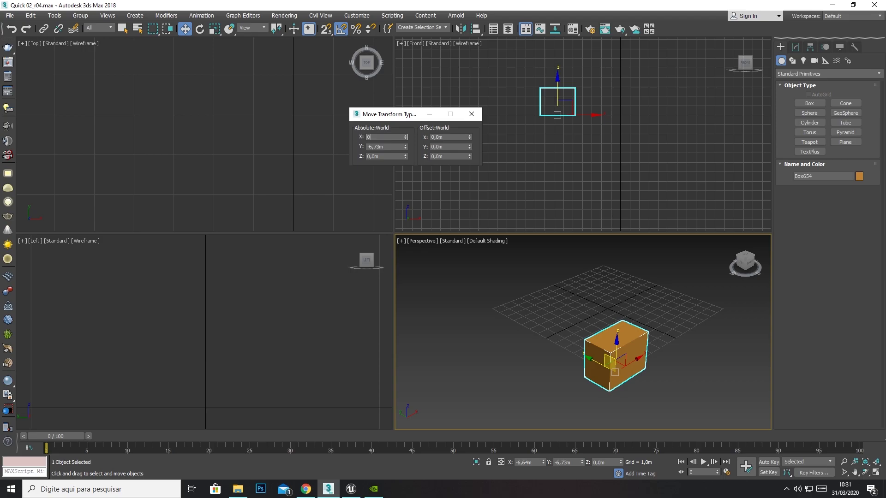
type("0")
key("Tab")
type("0")
key("Tab")
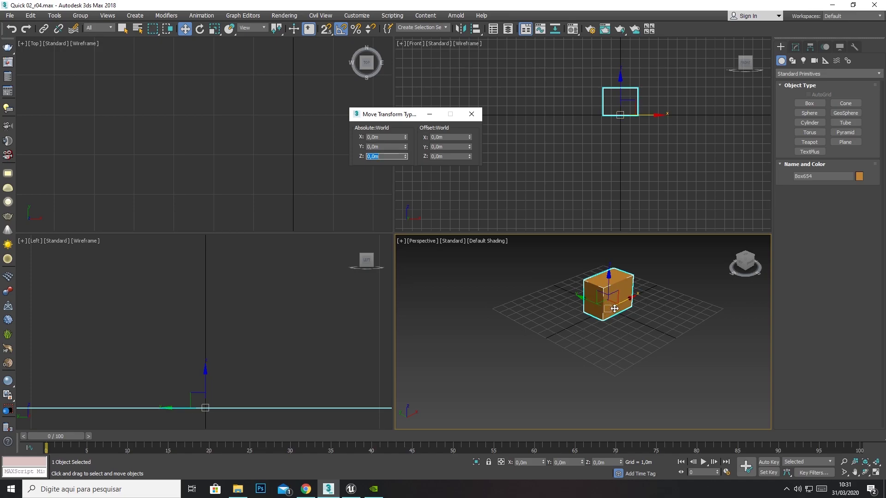
Step: Export the selected box as FBX, overwriting the Test_Pivot file and keeping the existing export options
left_click(9, 16)
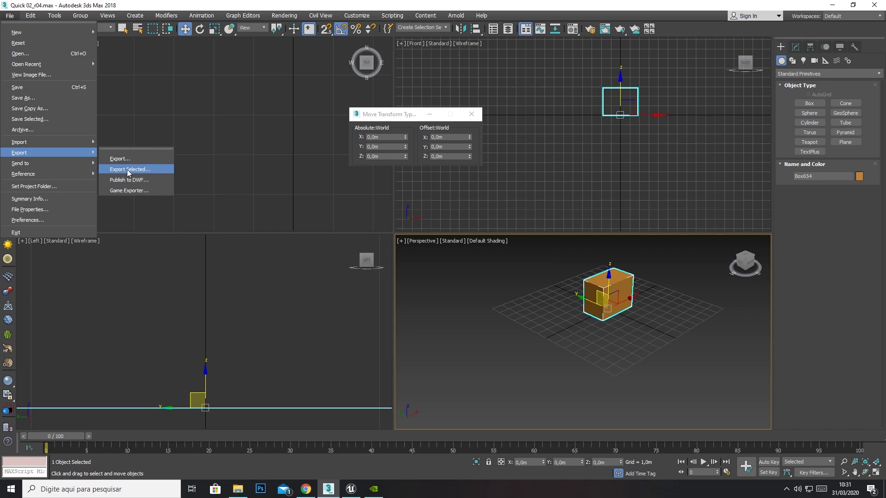
left_click(123, 169)
left_click(76, 72)
left_click(596, 287)
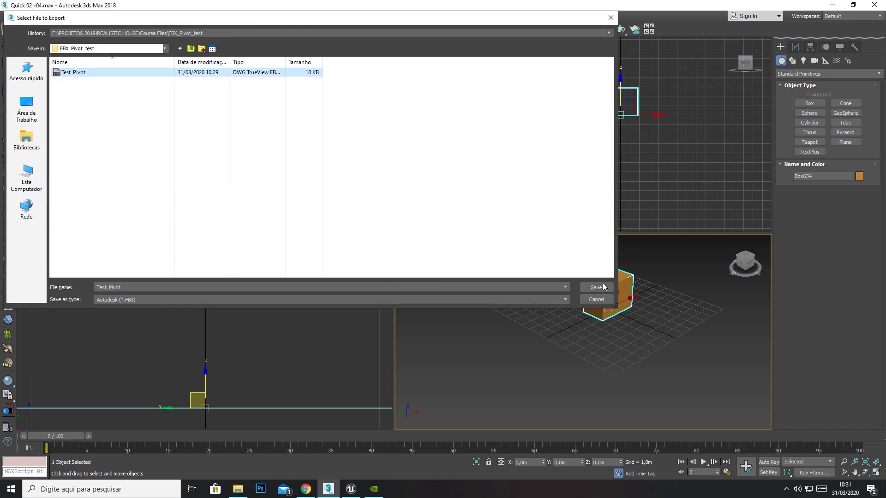
left_click(481, 280)
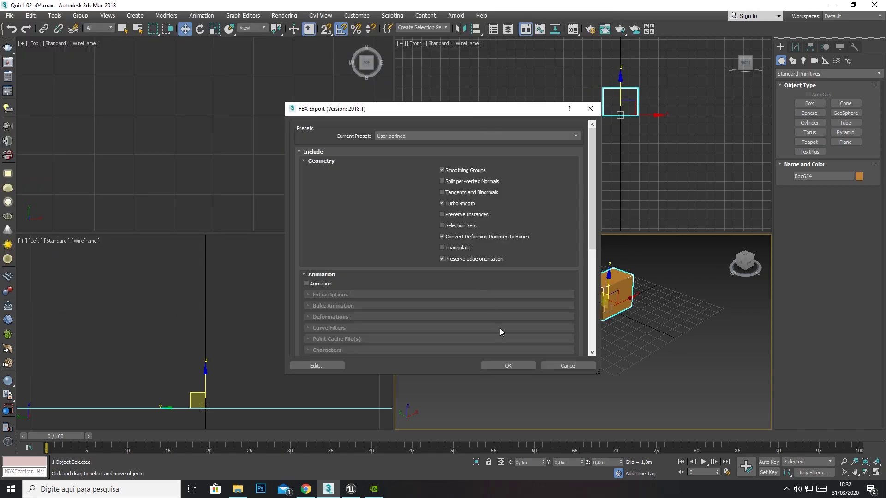
left_click(519, 366)
Step: Switch to Unreal Editor and import the Test_Pivot FBX file into the project content
left_click(351, 490)
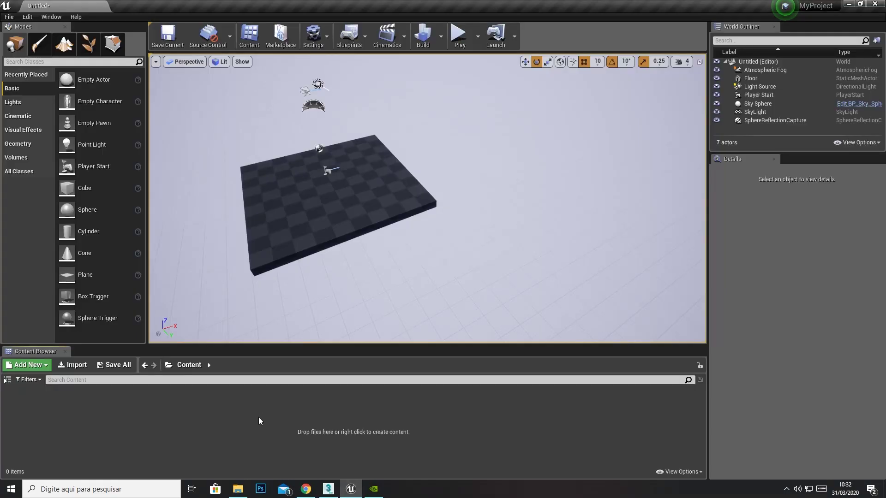
right_click(245, 425)
left_click(289, 159)
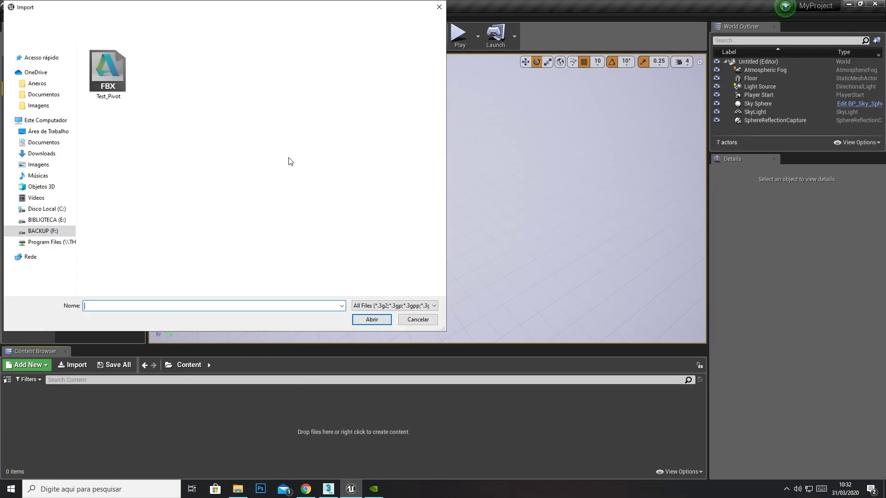
left_click(106, 65)
double_click(106, 66)
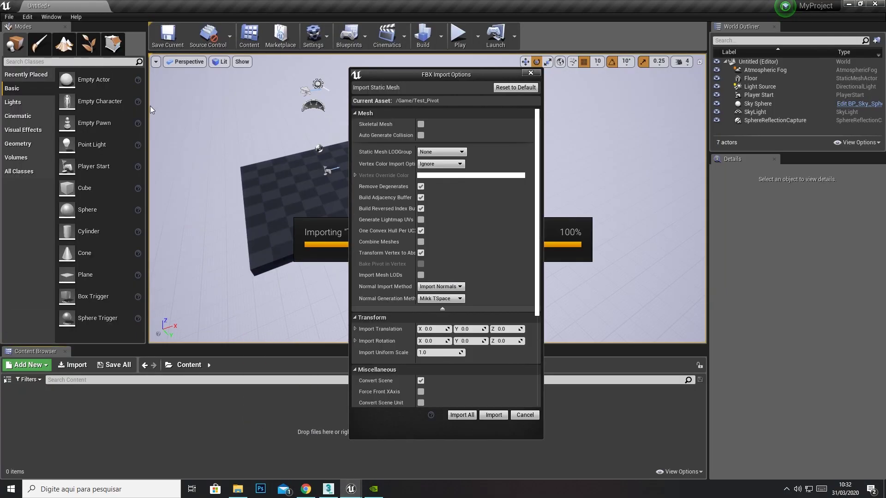
left_click(467, 417)
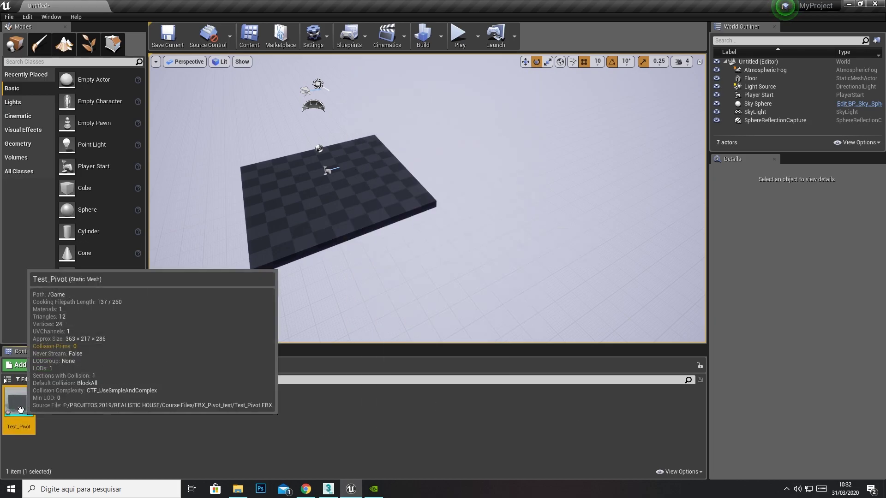
Step: Place the Test_Pivot mesh on the floor at about X -20, Y 50, Z 20 and inspect its pivot with the move gizmo
left_click_drag(20, 410, 345, 195)
left_click(525, 62)
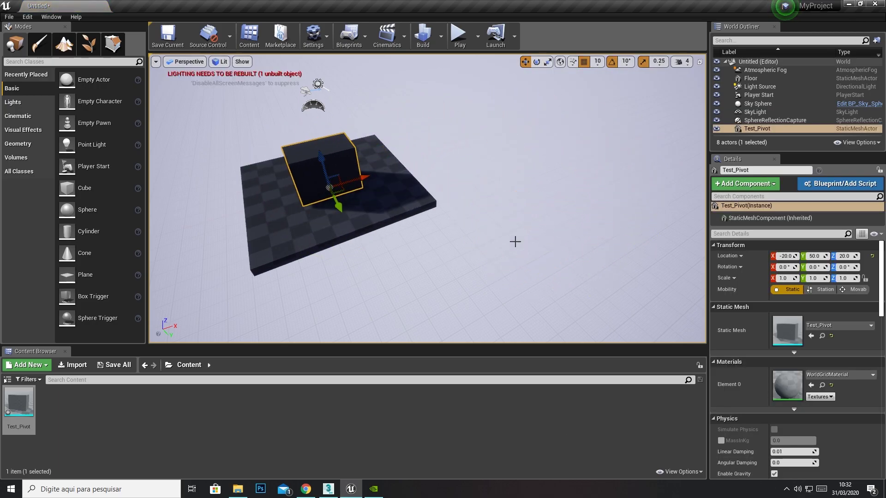
left_click_drag(515, 242, 634, 242, "alt")
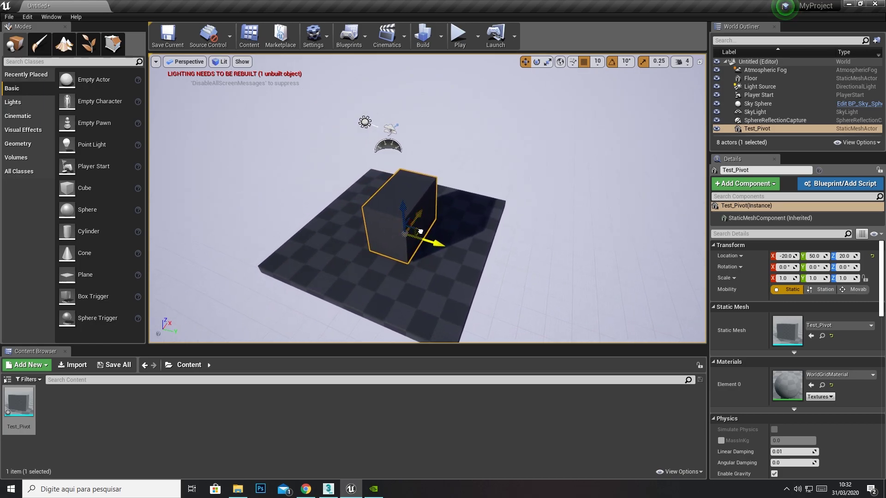
Step: Move the Test_Pivot mesh to about X -30, Y 40 and rotate it about 10° around Z to test its pivot
left_click_drag(420, 232, 425, 204)
key("e")
left_click(547, 61)
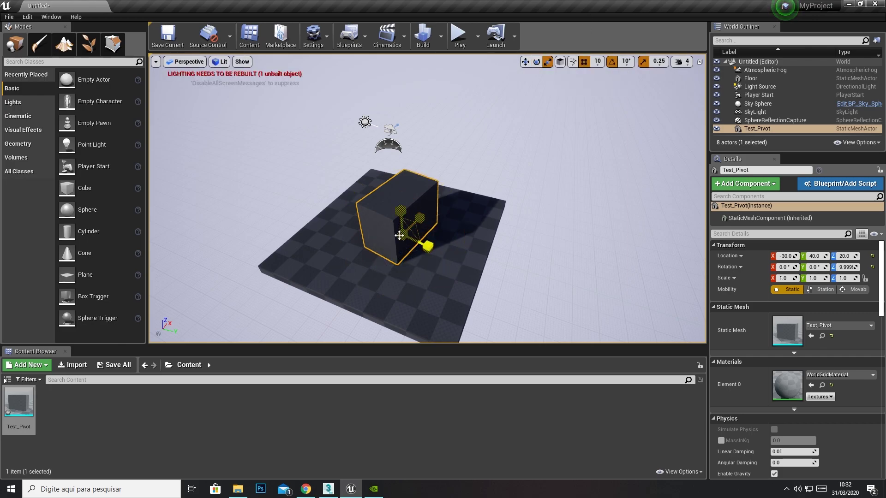
left_click_drag(402, 236, 421, 252)
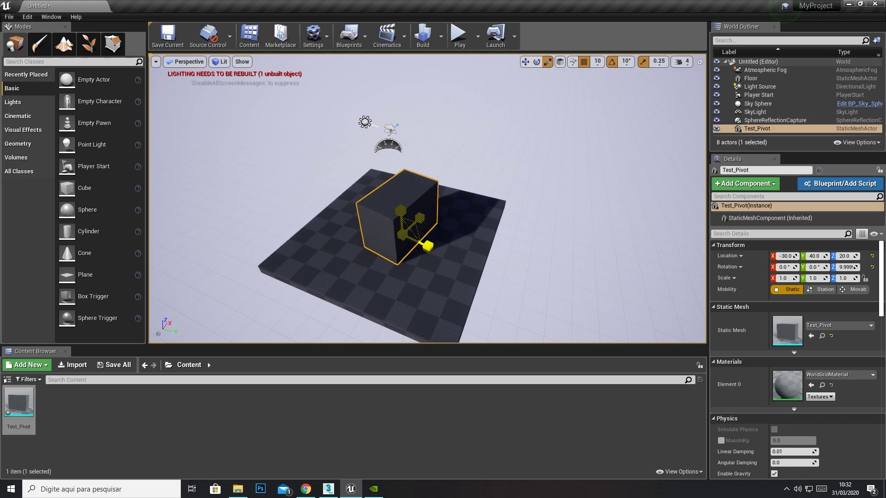
left_click(525, 62)
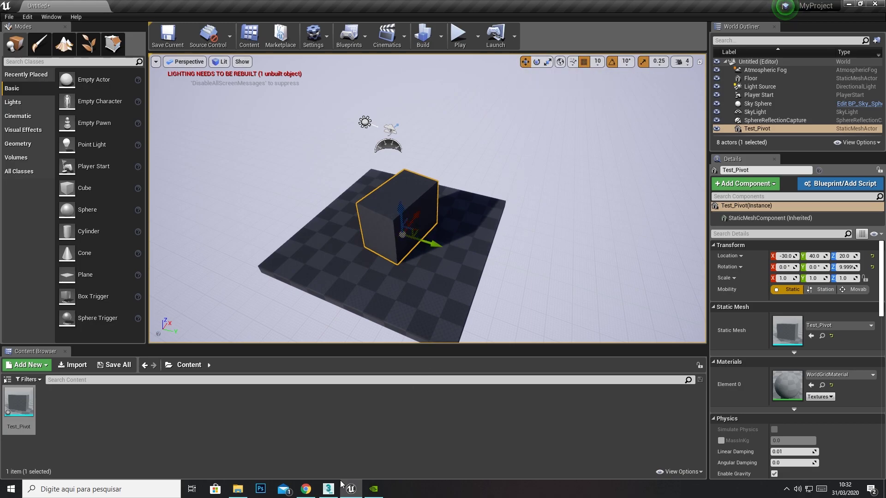
Step: Switch to 3ds Max, delete the test box and unhide the hidden objects of the house scene
key("alt+Tab")
left_click(534, 311)
left_click(607, 286)
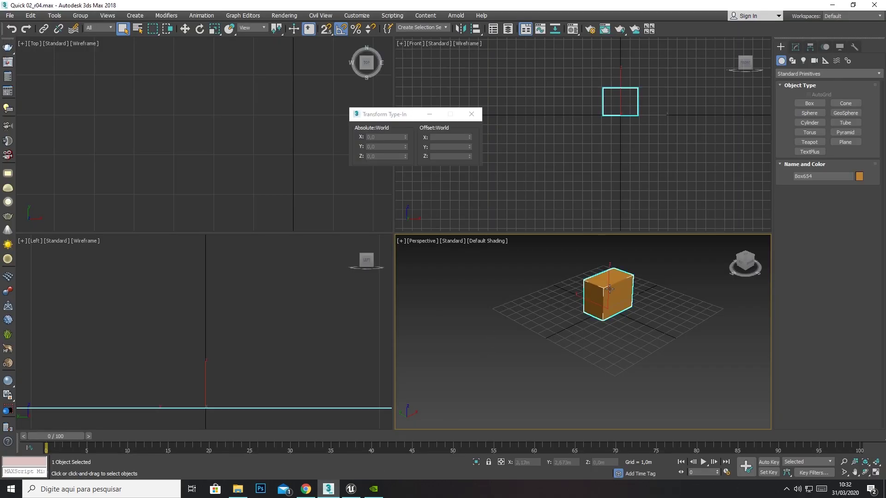
key("Delete")
right_click(603, 359)
left_click(619, 298)
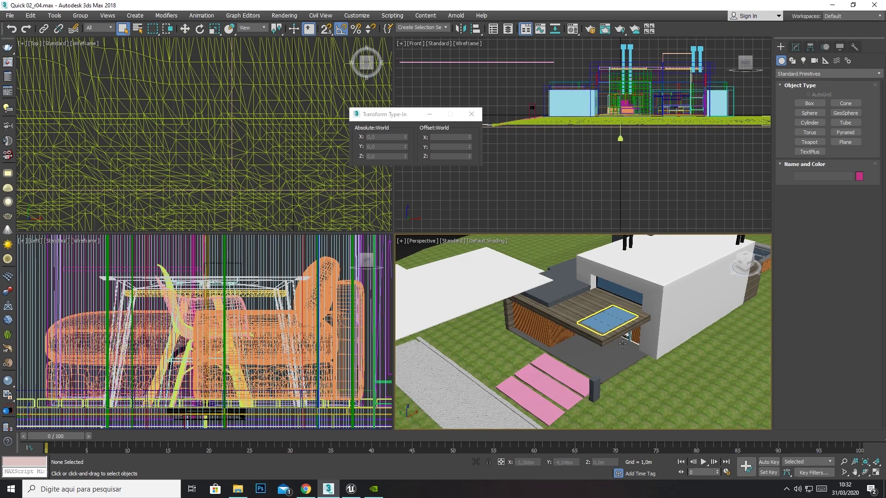
Step: Delete the large white plane in front of the house and show the model from its street side in a maximized perspective viewport
left_click(466, 309)
key("Delete")
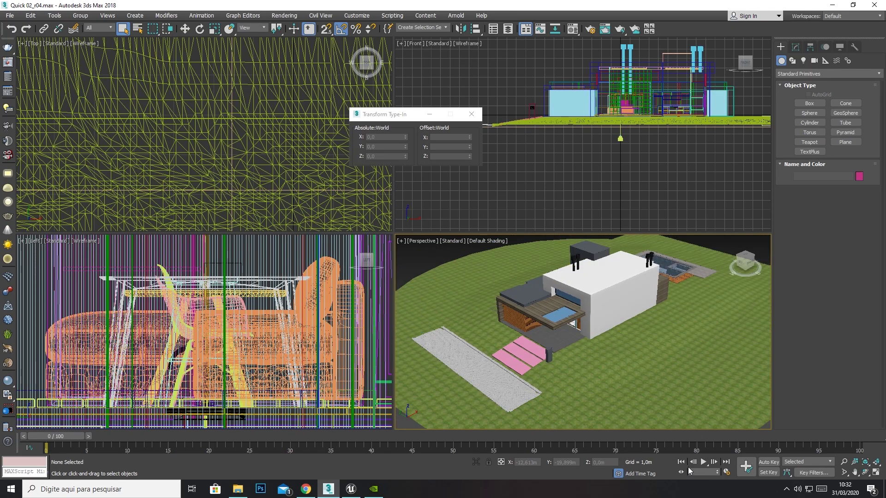
right_click(708, 336)
left_click(788, 305)
left_click(865, 472)
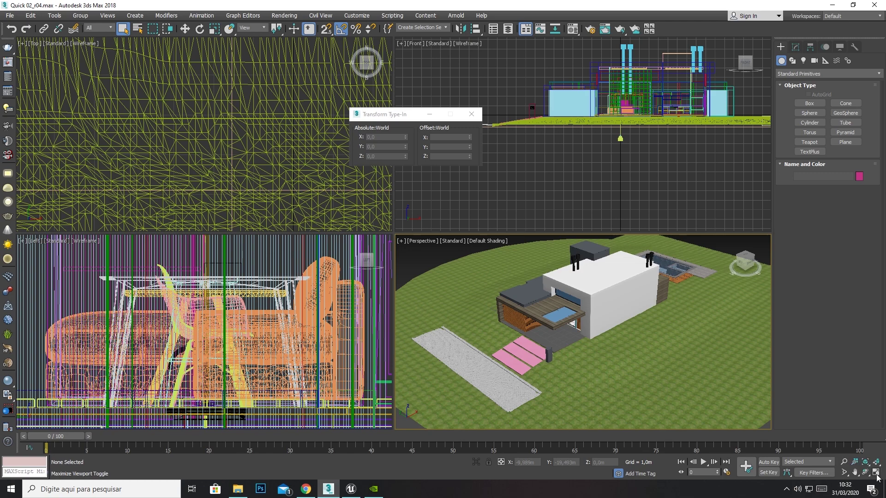
left_click(875, 473)
left_click_drag(564, 275, 468, 109)
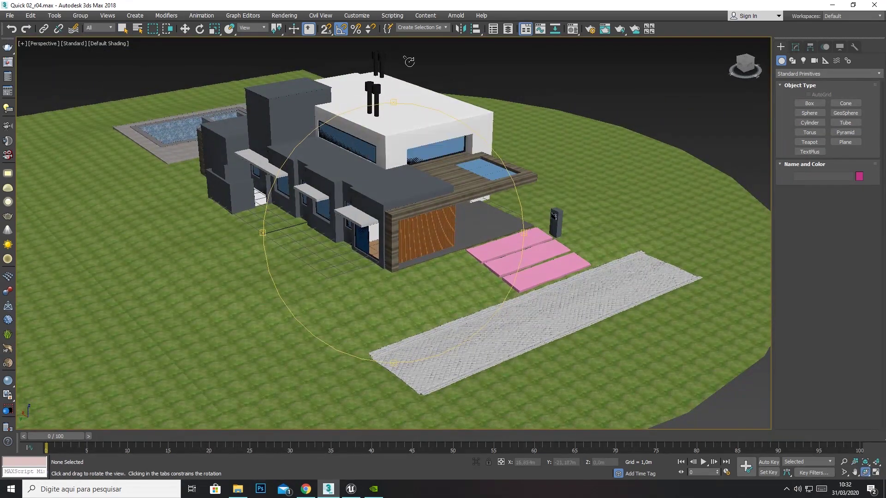
Step: Select the pink driveway slabs and the Street in turn to examine where they sit relative to the house
left_click(185, 30)
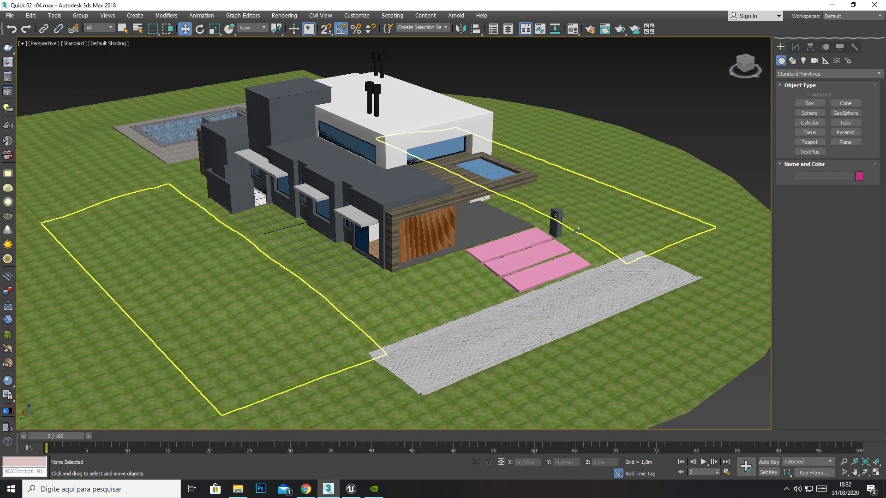
left_click(544, 293)
left_click(529, 269)
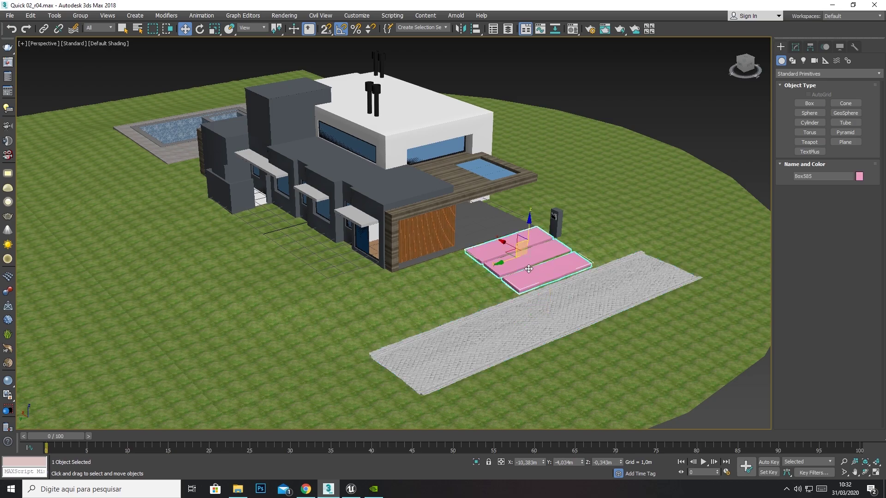
left_click(506, 226)
left_click(540, 306)
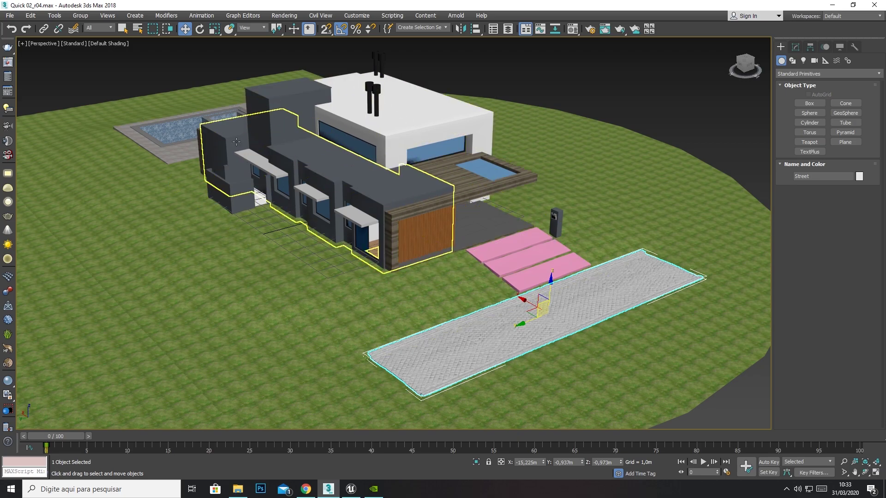
Step: Select nine objects together, including the house's walls, roof, deck, window canopies, driveway slabs and surrounding lawn
left_click(394, 142)
left_click(406, 191, "ctrl")
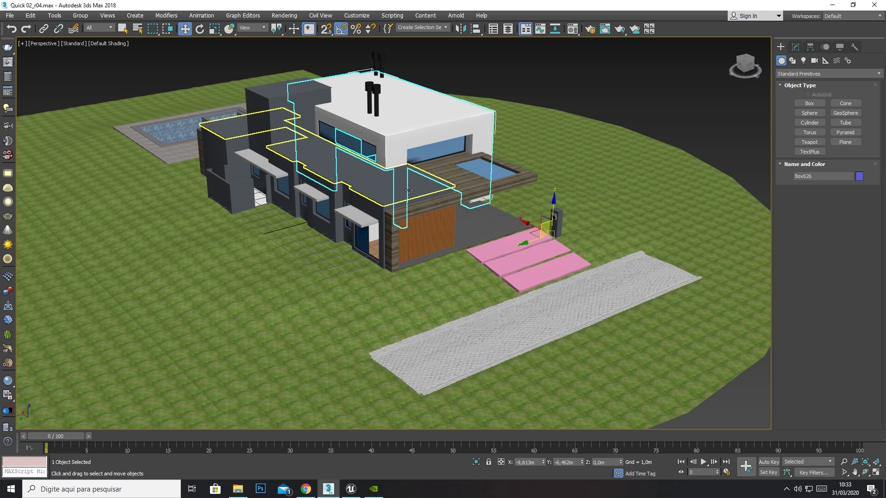
left_click(384, 230, "ctrl")
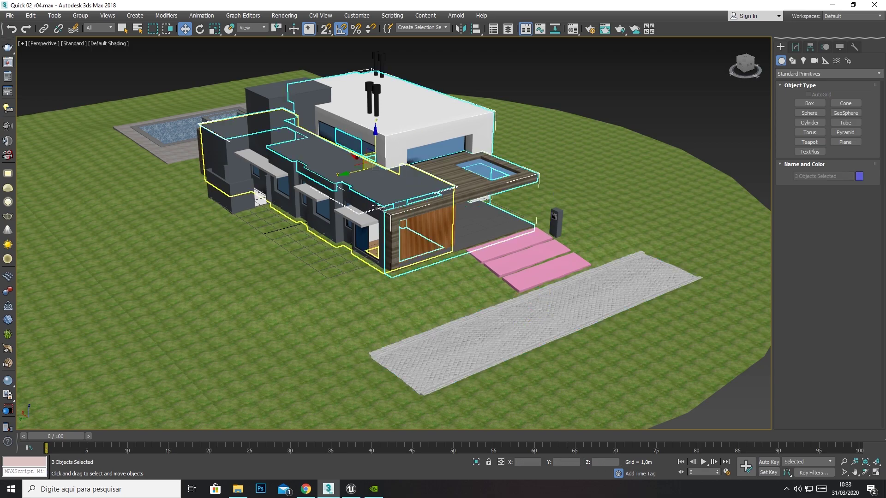
left_click(373, 206, "ctrl")
left_click(358, 217, "ctrl")
left_click(376, 247, "ctrl")
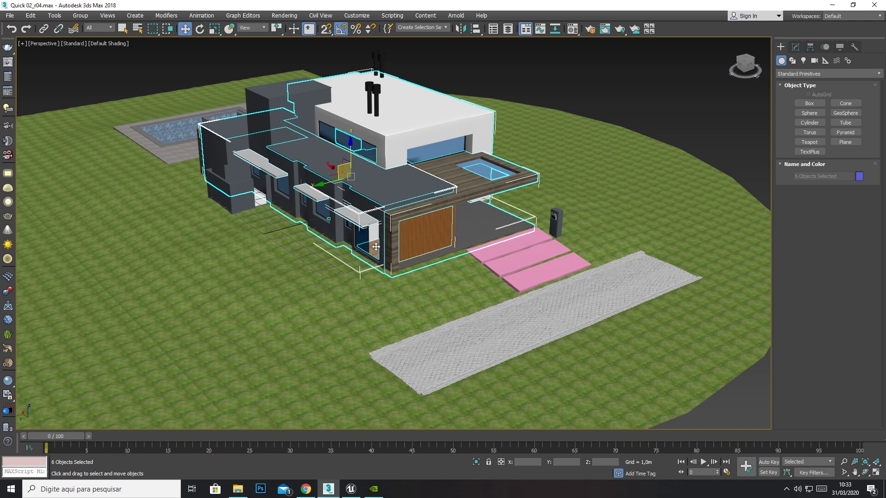
left_click(516, 251, "ctrl")
left_click(586, 230, "ctrl")
left_click(575, 245, "ctrl")
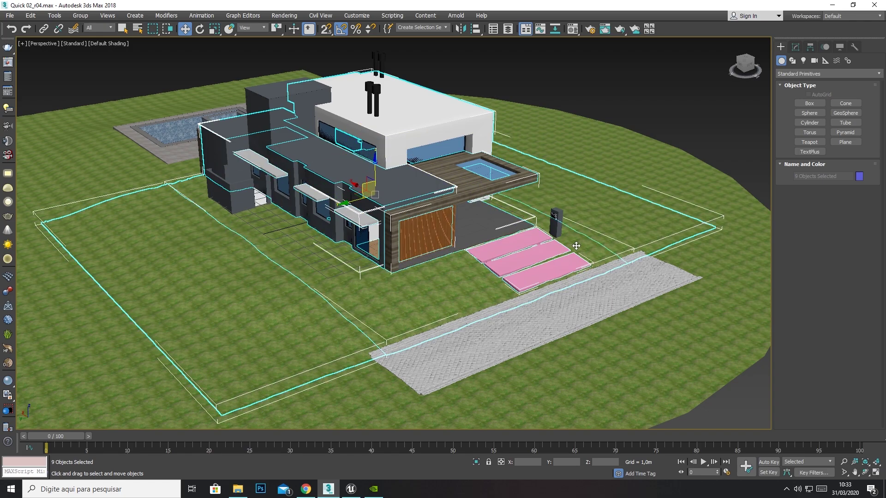
Step: Try moving the nine selected objects away from the rest of the house in different directions, undoing the moves
left_click_drag(357, 197, 574, 252)
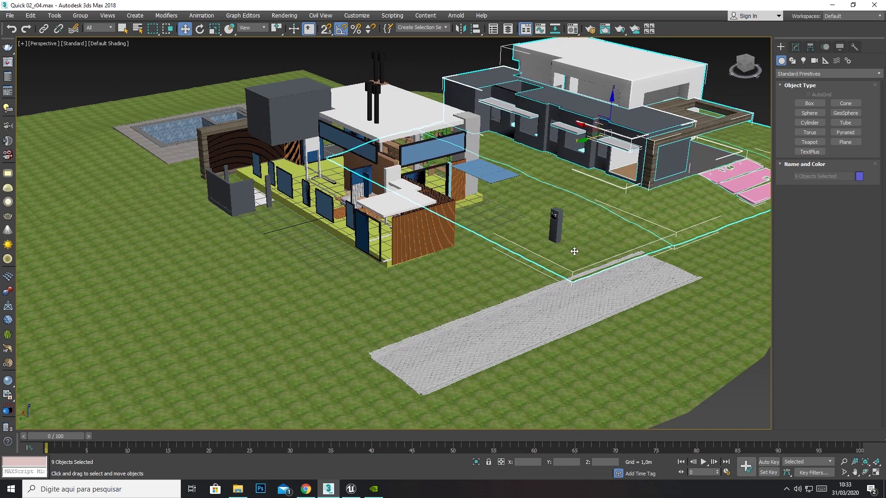
key("ctrl+z")
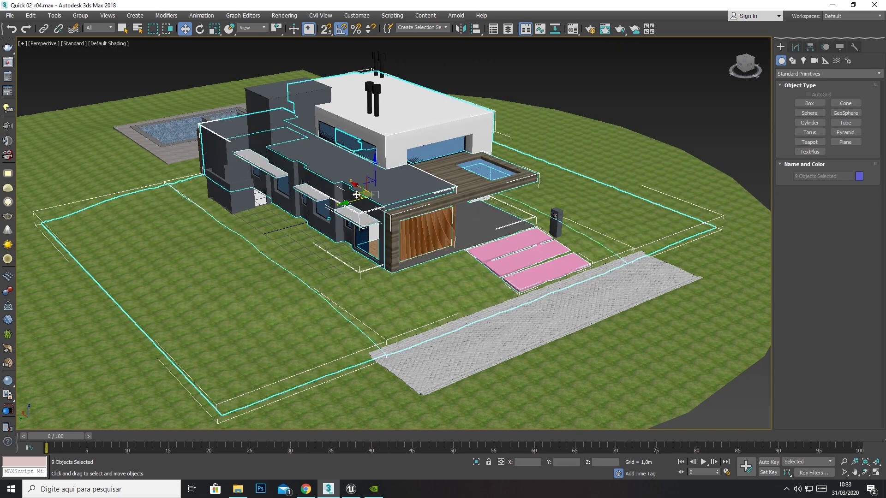
left_click_drag(356, 195, 338, 261)
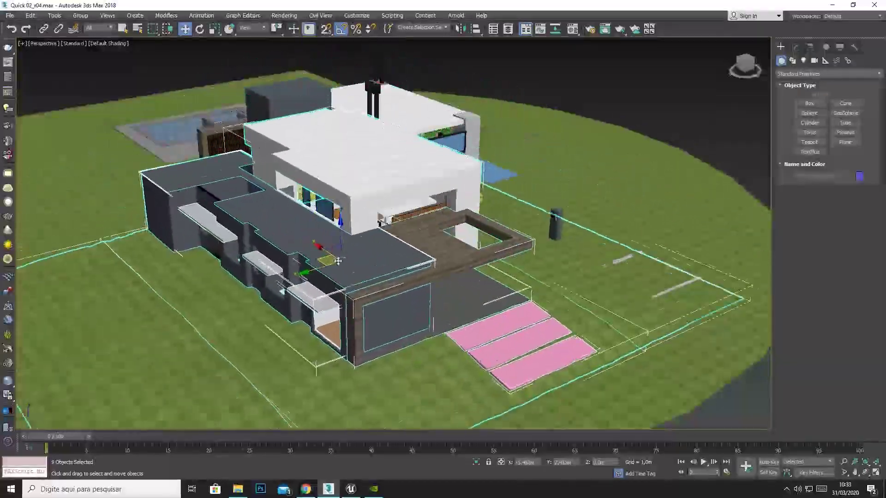
middle_click_drag(338, 261, 462, 188, "alt")
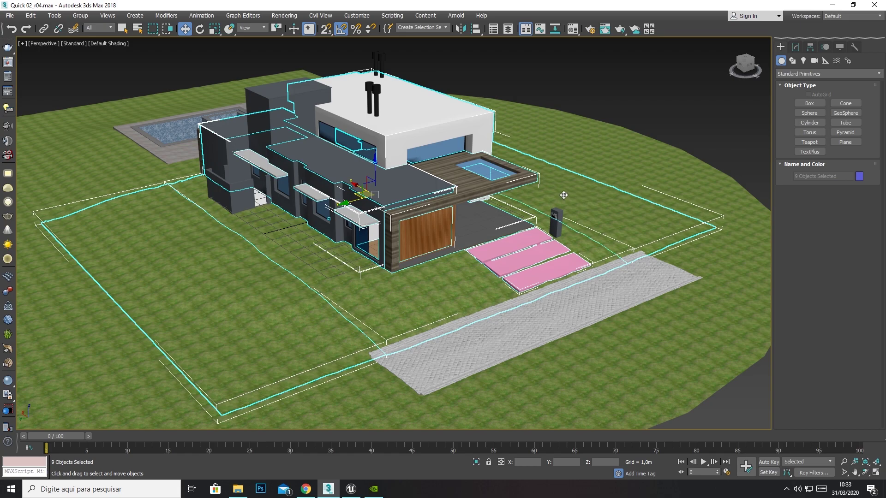
Step: Shift the nine selected objects together a short distance toward the back of the plot, off the house's interior parts
left_click_drag(357, 195, 184, 168)
middle_click_drag(184, 168, 411, 161, "alt")
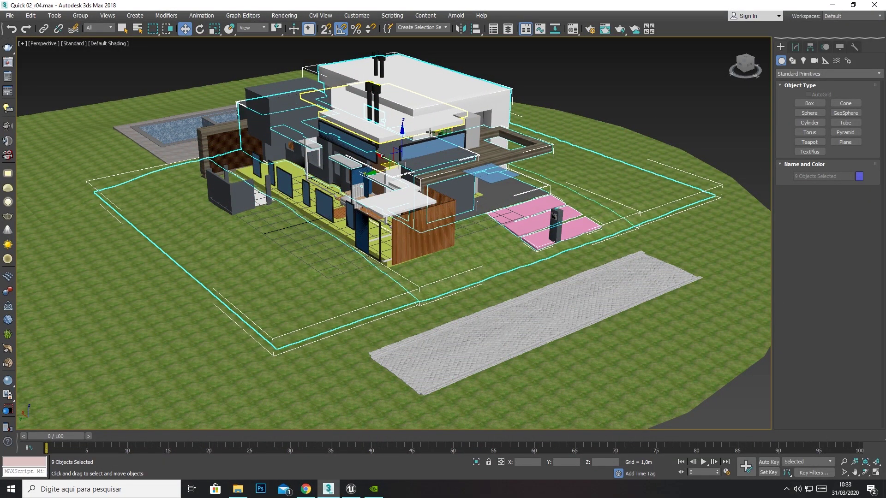
Step: Undo the last move of the nine objects and bring up the scene's layer list with the FINISHED_FINAL_Structure and FINISHED_FINAL_Terrain layers collapsed
key("ctrl+z")
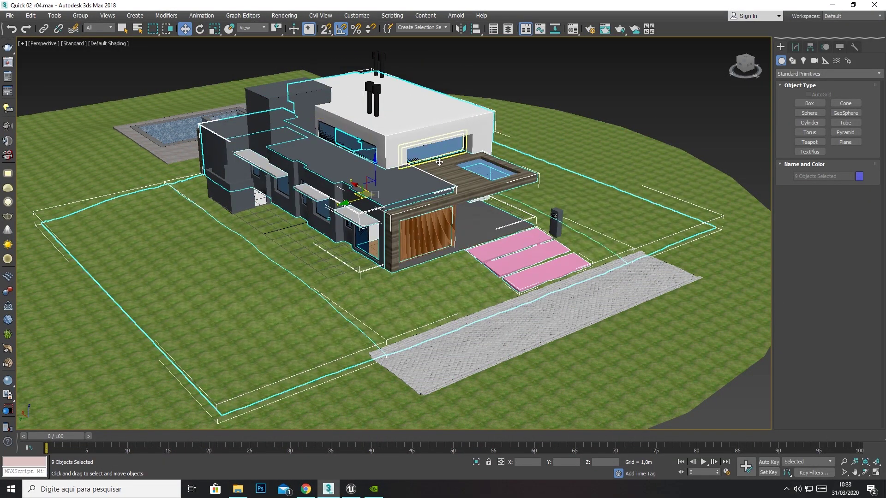
left_click(55, 15)
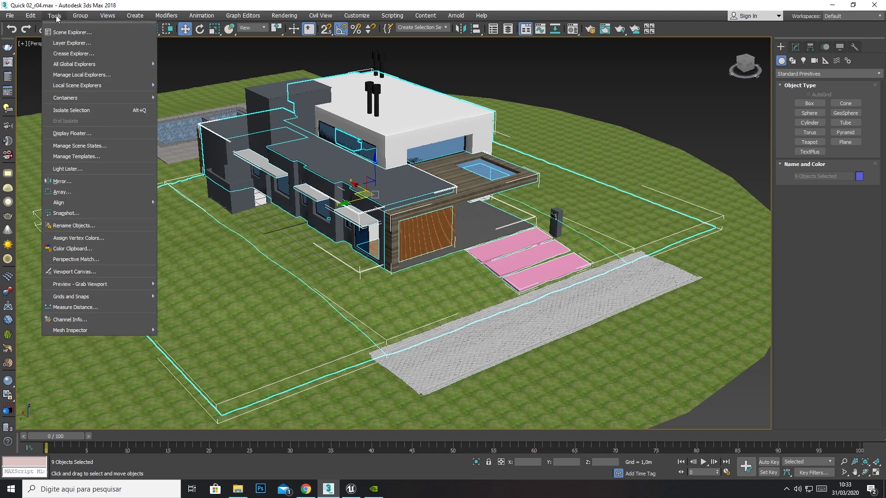
left_click(63, 46)
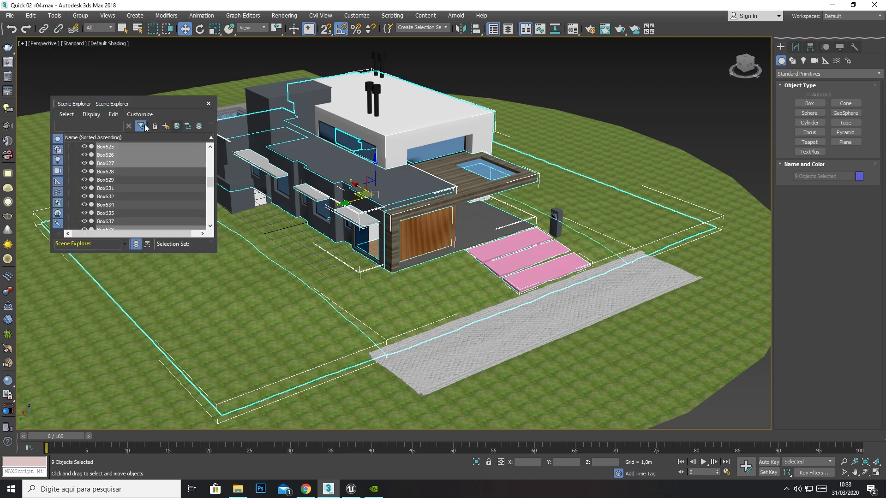
left_click_drag(212, 173, 212, 153)
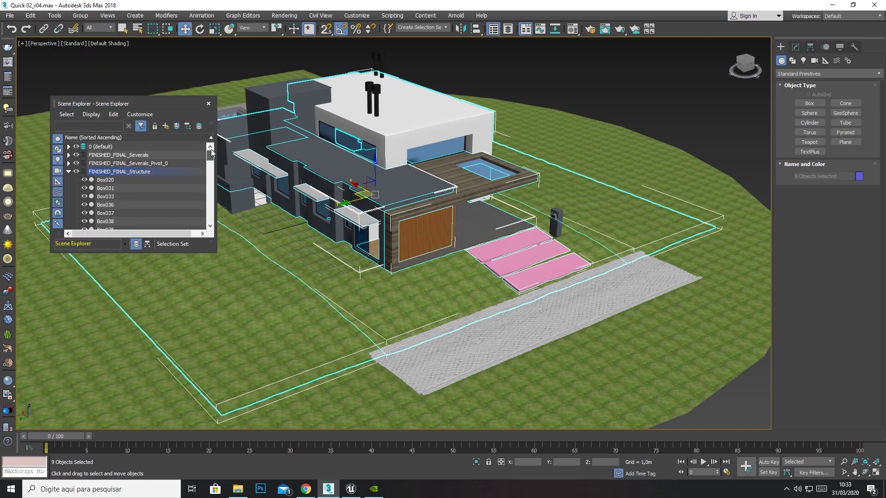
left_click(69, 172)
left_click(69, 180)
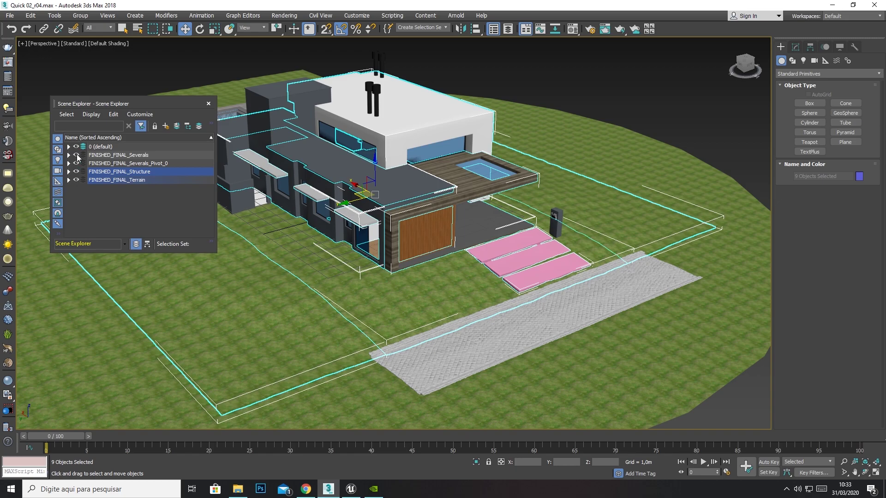
Step: Hide the FINISHED_FINAL_Severals, Structure and Terrain layers, keeping only FINISHED_FINAL_Severals_Pivot_0 visible
left_click(76, 155)
left_click(76, 163)
left_click(76, 172)
left_click(77, 180)
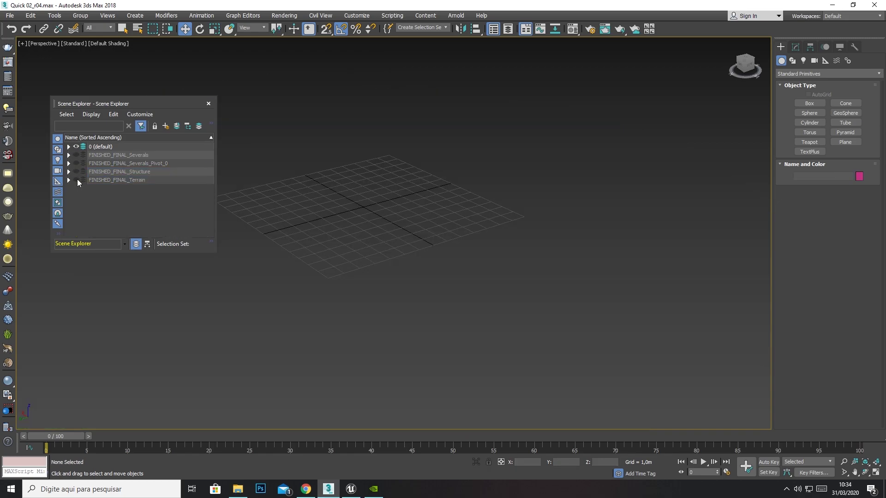
left_click(76, 163)
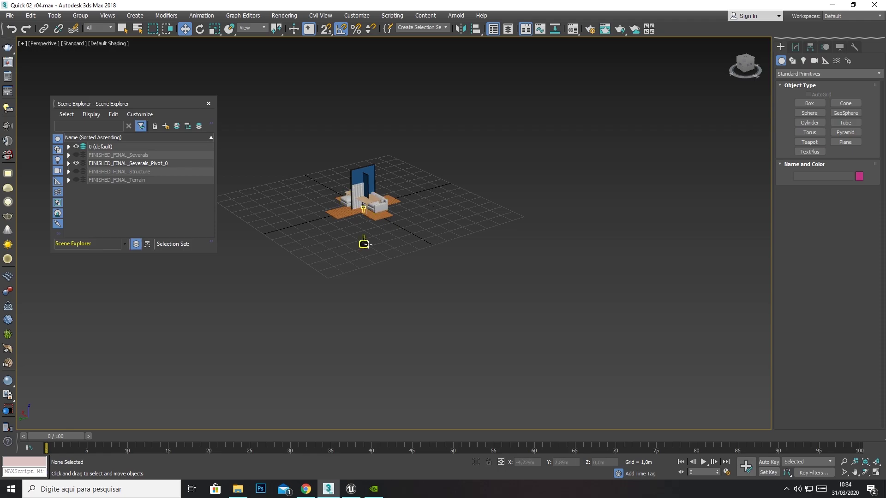
Step: Move the sofa and one of the two crossed wooden decks away from the objects stacked at the origin
scroll(364, 245, "up", 8)
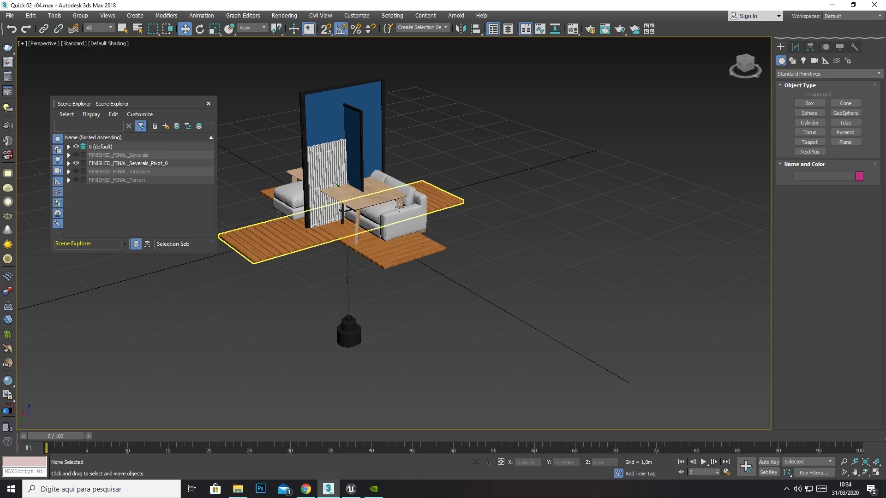
left_click(537, 266)
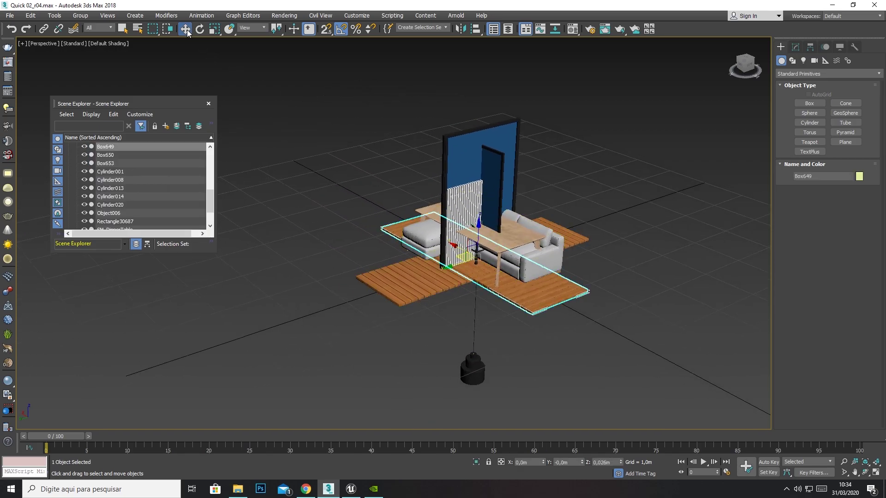
left_click(535, 270)
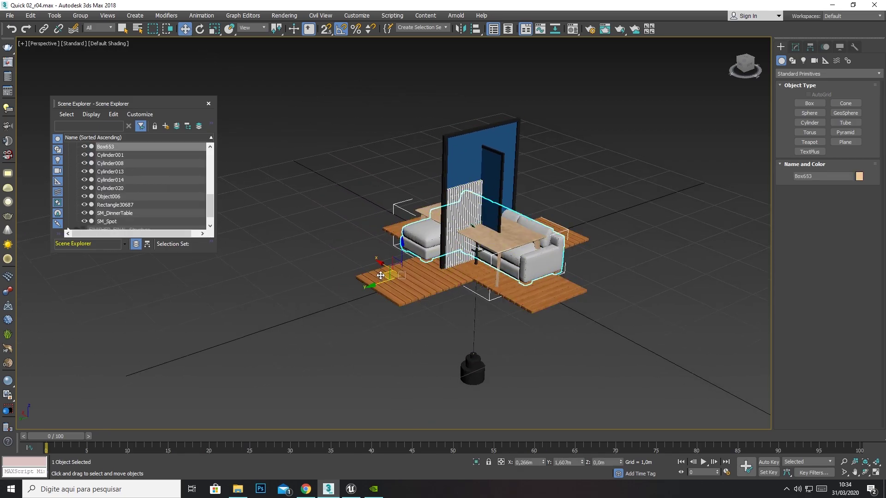
left_click_drag(381, 276, 307, 139)
left_click(484, 272)
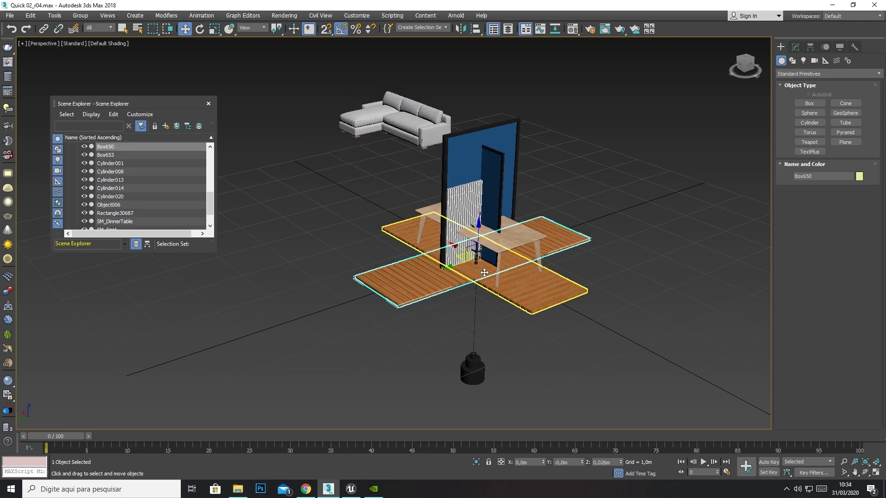
left_click_drag(484, 272, 277, 182)
Step: Pull SM_DinnerTable out of the stack, and return it to the origin by setting its absolute X and Y to 0
left_click(439, 223)
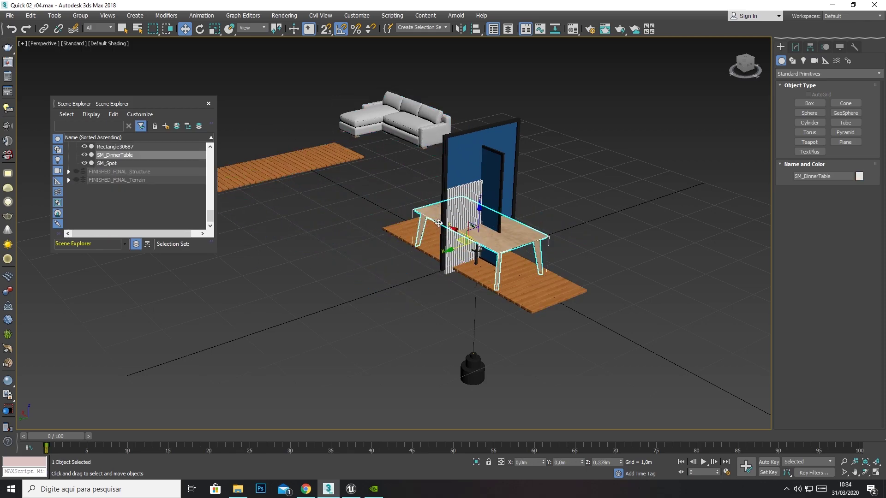
left_click_drag(439, 224, 143, 304)
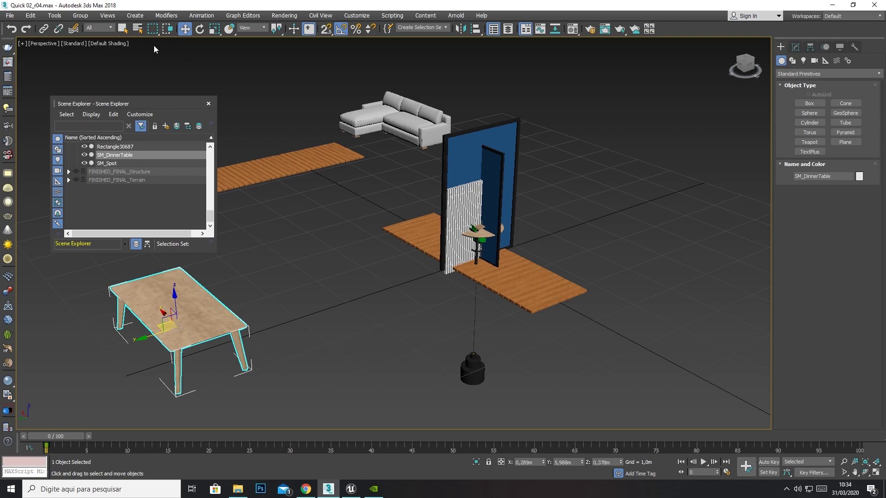
right_click(185, 31)
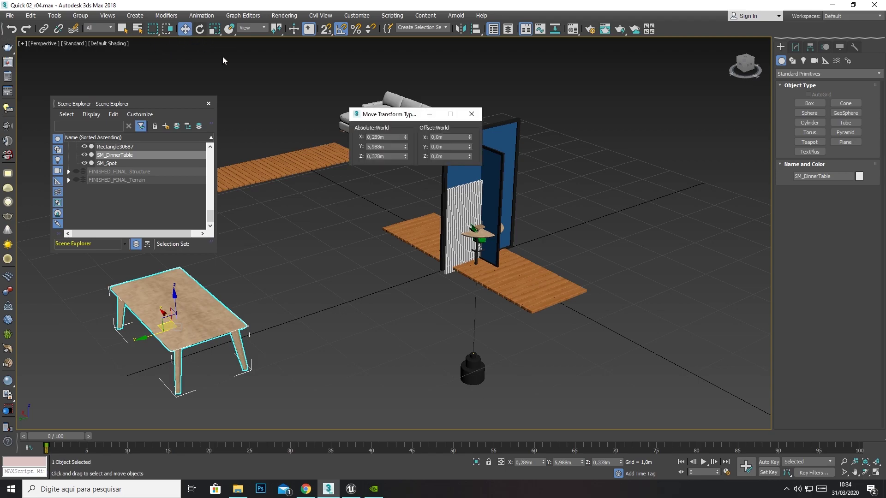
type("0")
key("Tab")
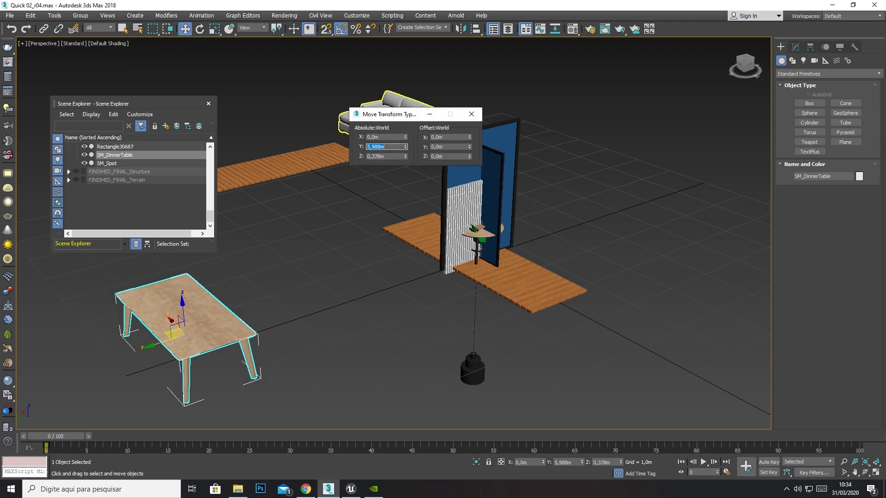
type("0")
key("Tab")
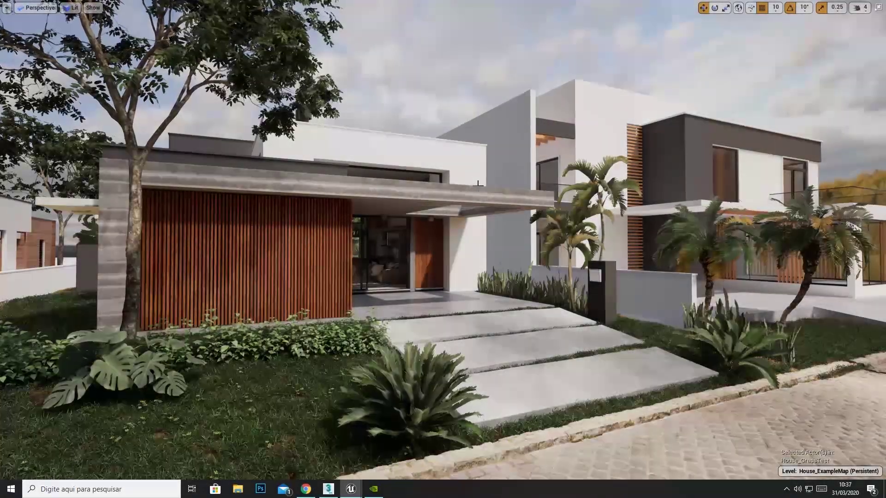
Step: In the realistic house project in Unreal Editor, select the wood-textured porch roof structure and examine where its pivot sits
mouse_move(478, 183)
right_mouse_down()
mouse_move(478, 201)
mouse_move(478, 189)
right_mouse_up()
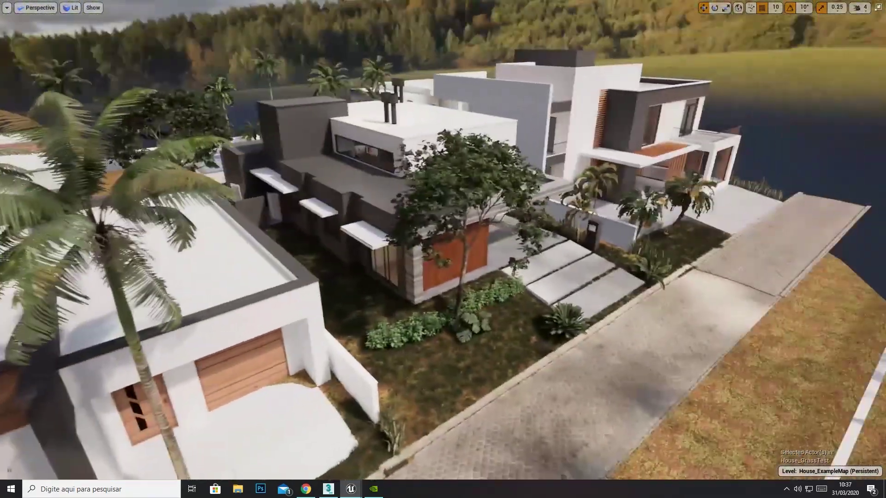
right_click_drag(336, 193, 337, 193)
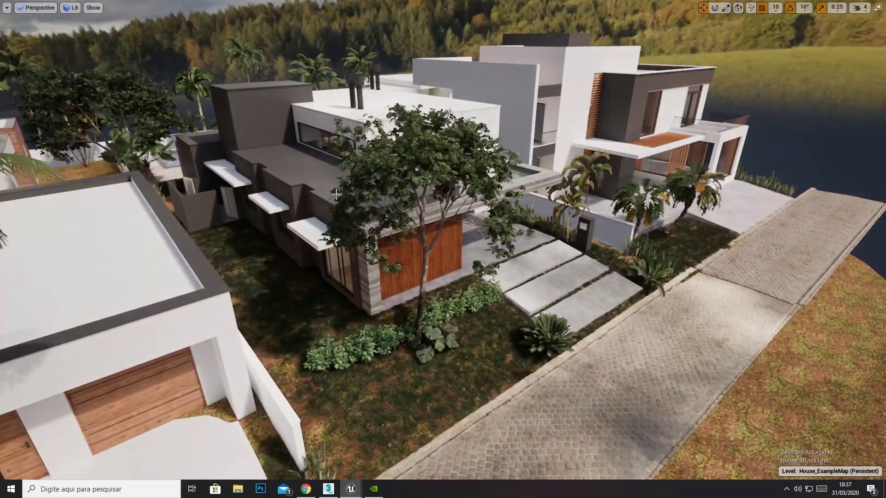
left_click(534, 178)
key("f")
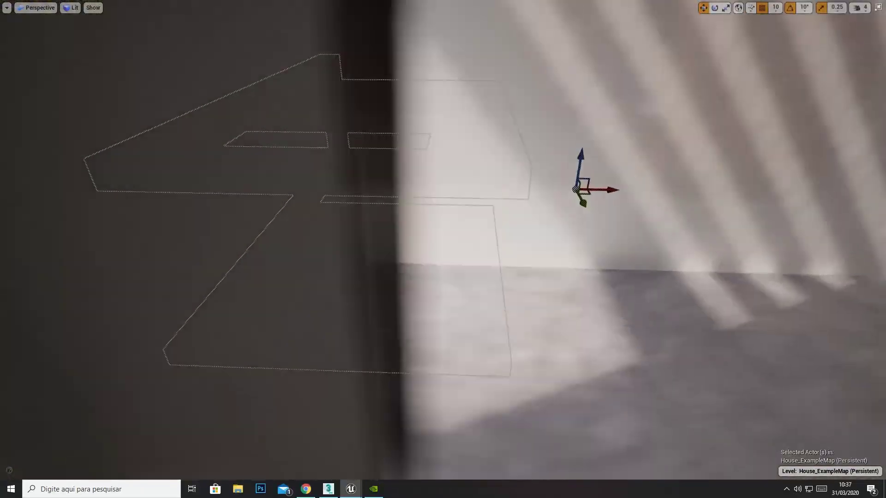
right_click_drag(442, 249, 443, 203)
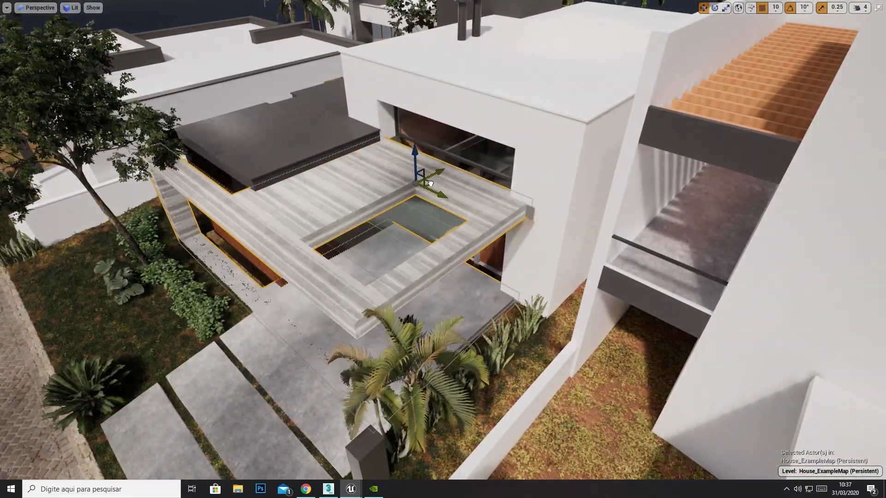
Step: Try moving the wood-textured porch structure away from the house by its pivot, and put it back in place
left_click_drag(389, 199, 384, 241)
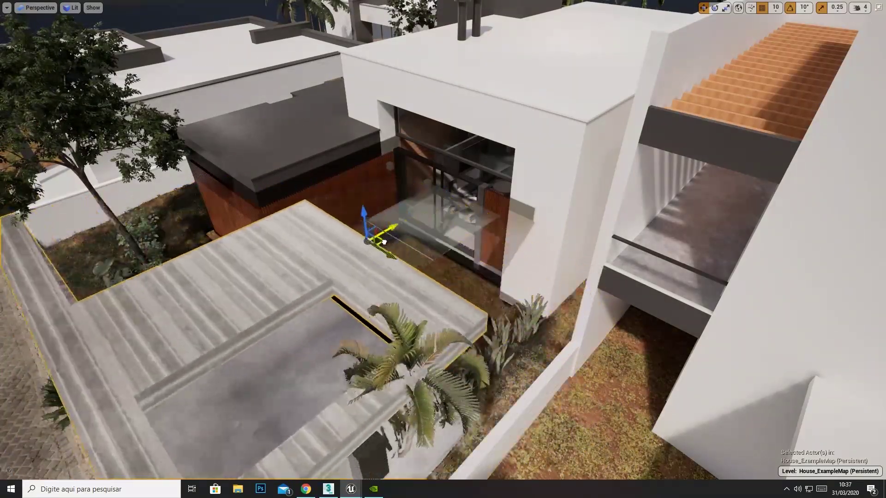
left_click_drag(392, 203, 444, 181)
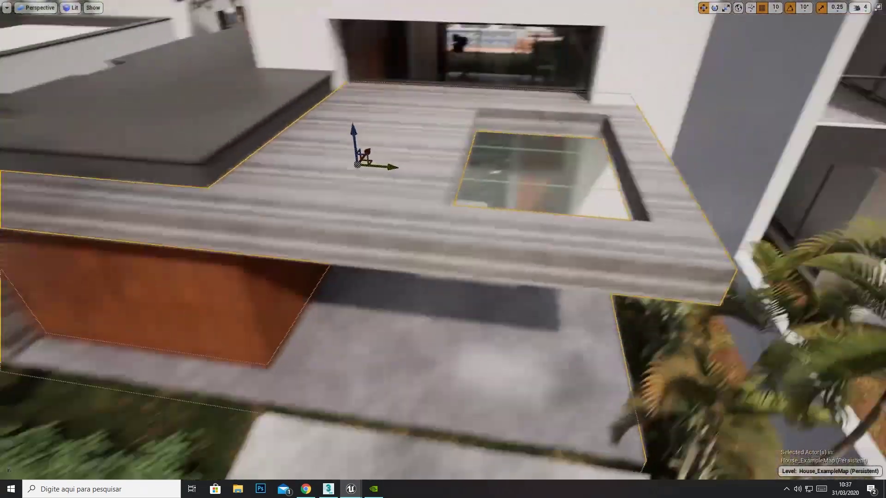
key("q")
key("w")
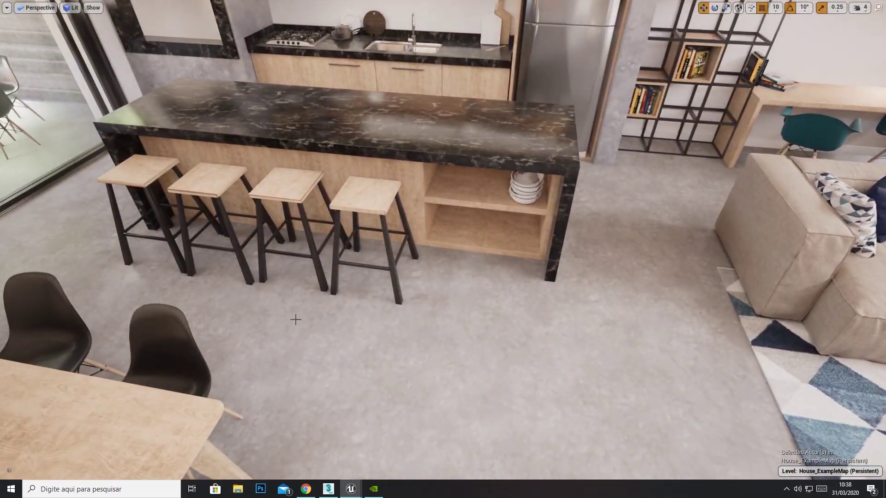
Step: Select three of the bar stools at the kitchen island in turn to examine where their pivots sit
left_click(360, 193)
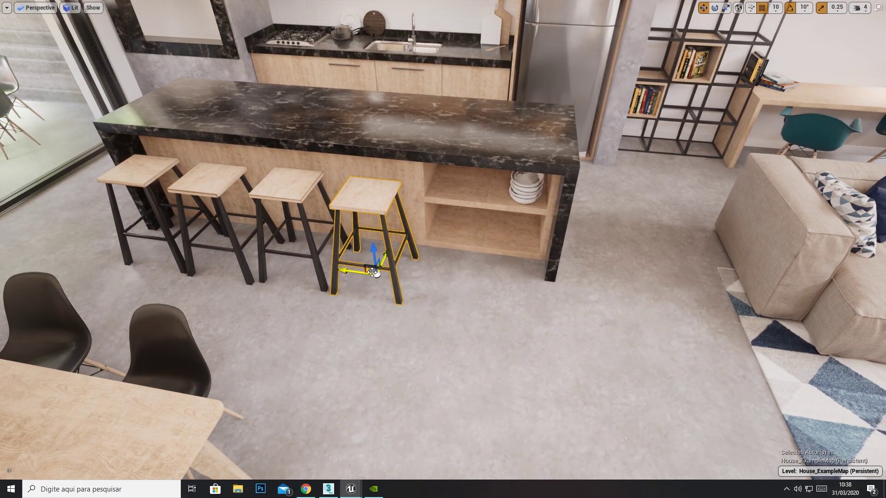
left_click(290, 190)
mouse_move(290, 191)
right_mouse_down()
mouse_move(258, 191)
mouse_move(273, 222)
mouse_move(295, 226)
mouse_move(290, 206)
right_mouse_up()
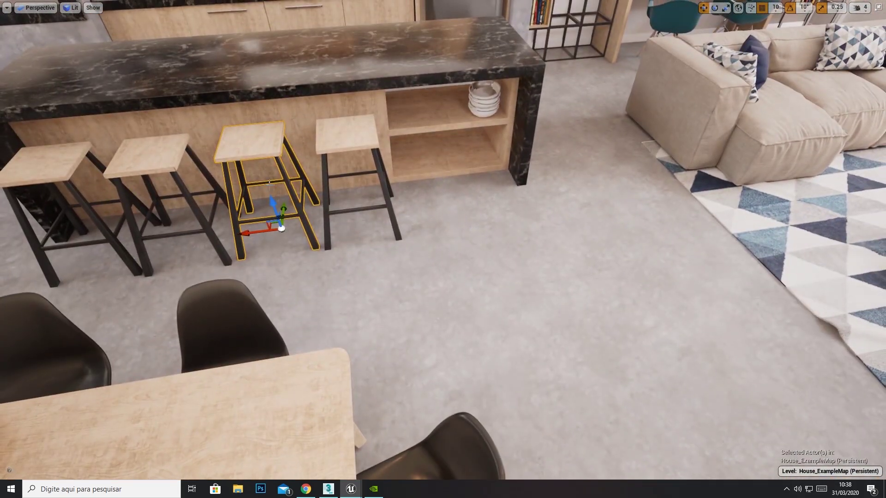
left_click(161, 153)
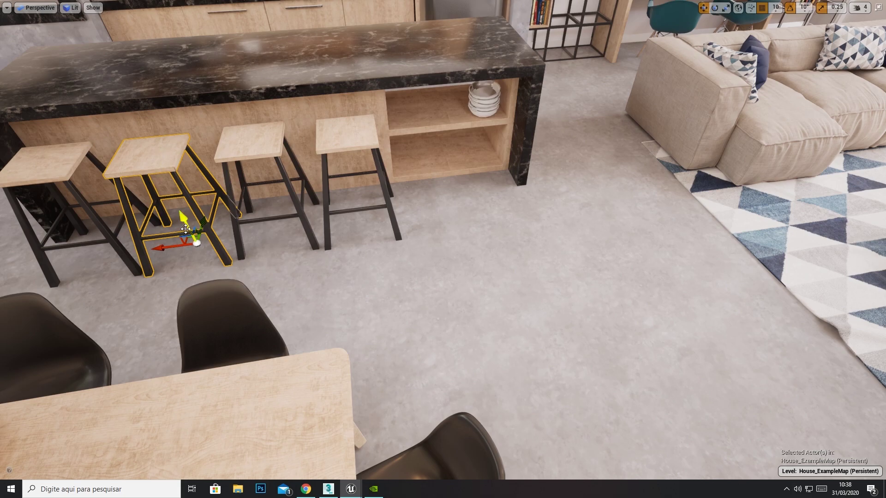
Step: Switch back to the Quick 02_r04.max scene in 3ds Max and close the move transform dialog
key("alt+Tab")
key("alt+Tab")
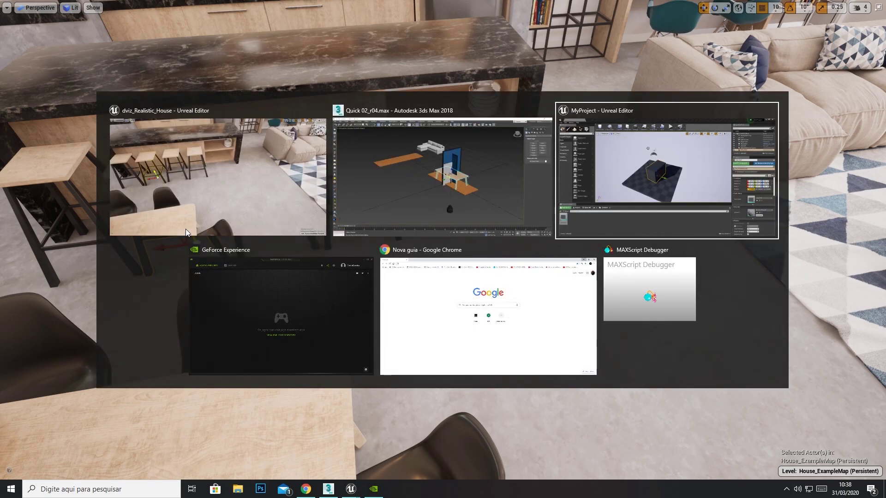
key("alt+Tab")
key("alt+Tab")
key("alt+Tab")
key("alt+Tab")
key("alt+Tab")
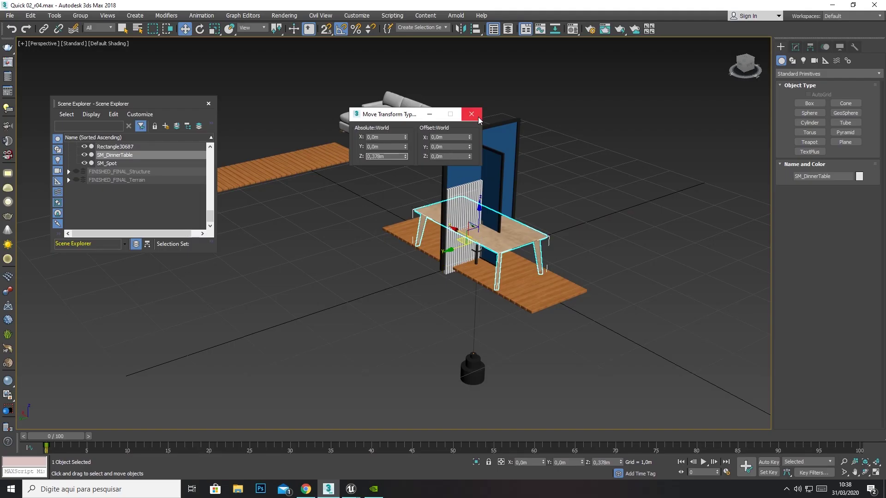
left_click(471, 114)
Step: Pull the stool out of the stack, and return it to the origin by setting its absolute X and Y to 0
left_click(470, 257)
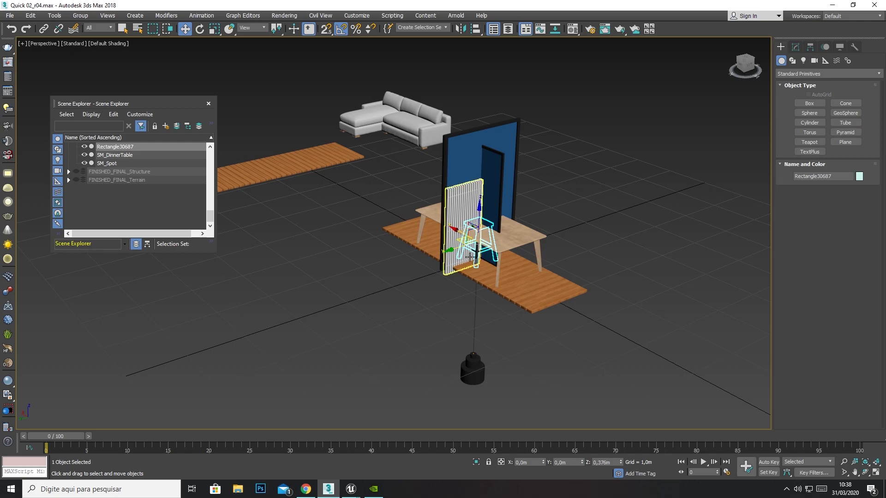
left_click_drag(461, 240, 203, 339)
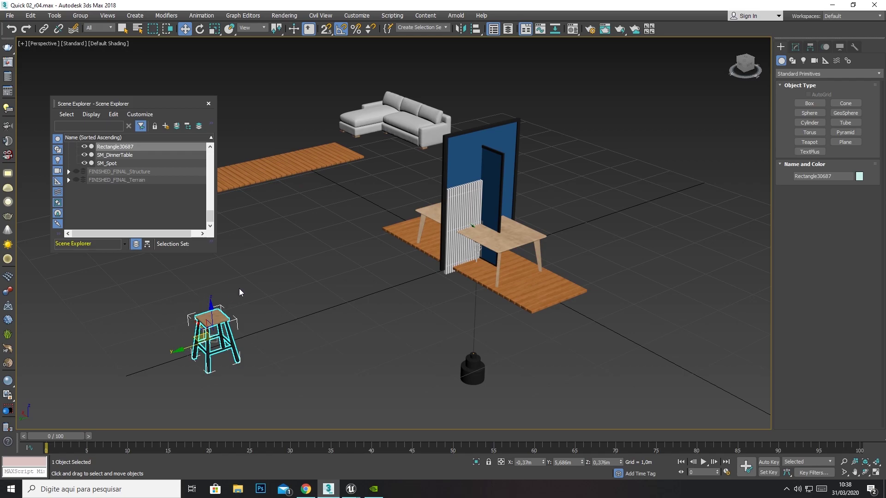
right_click(185, 30)
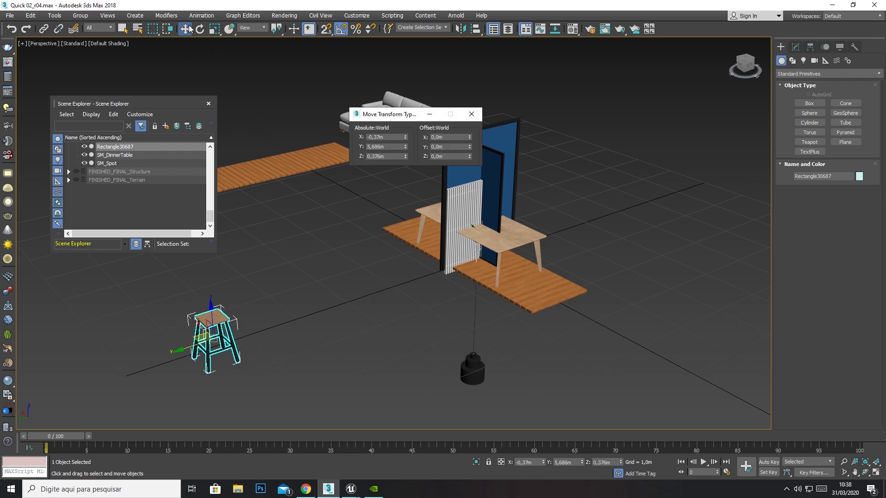
type("0")
key("Tab")
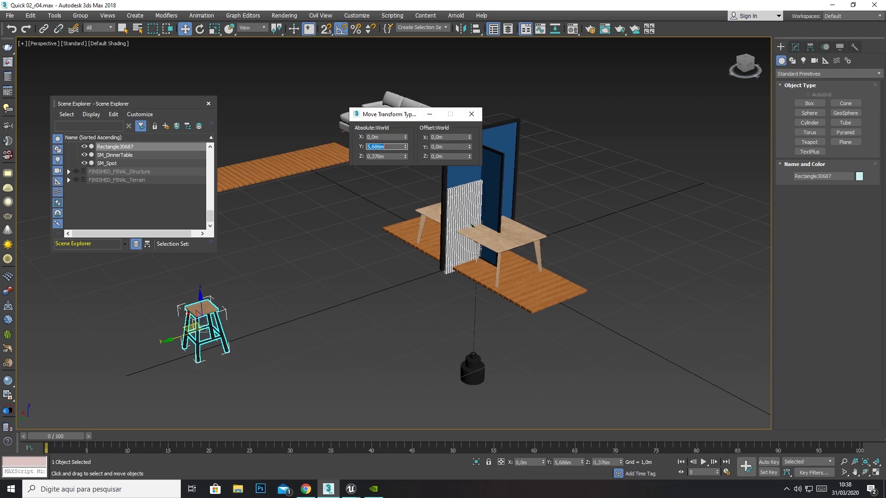
type("0")
key("Return")
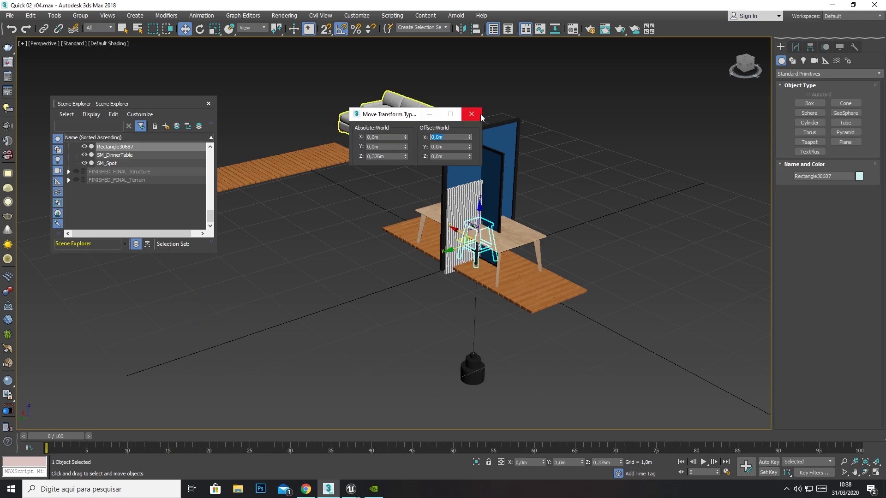
left_click(479, 116)
Step: Isolate the stool so that it is shown alone on the grid at the origin
right_click(459, 242)
left_click(507, 158)
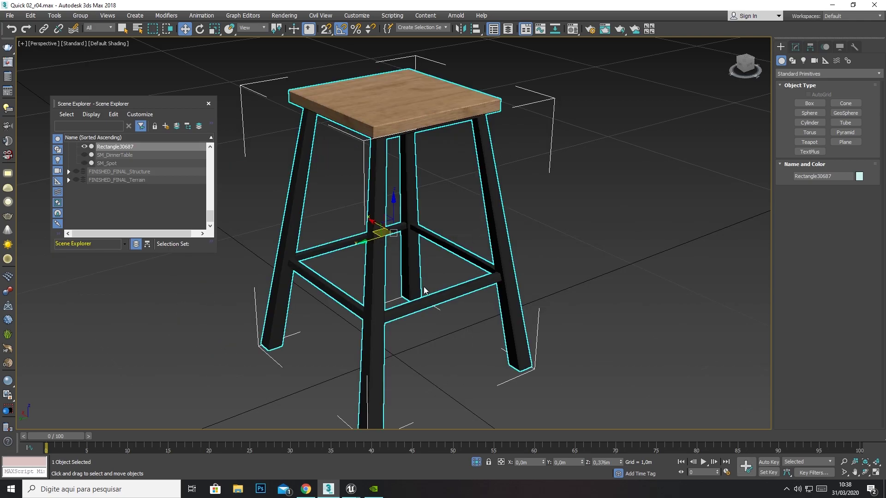
scroll(424, 290, "down", 6)
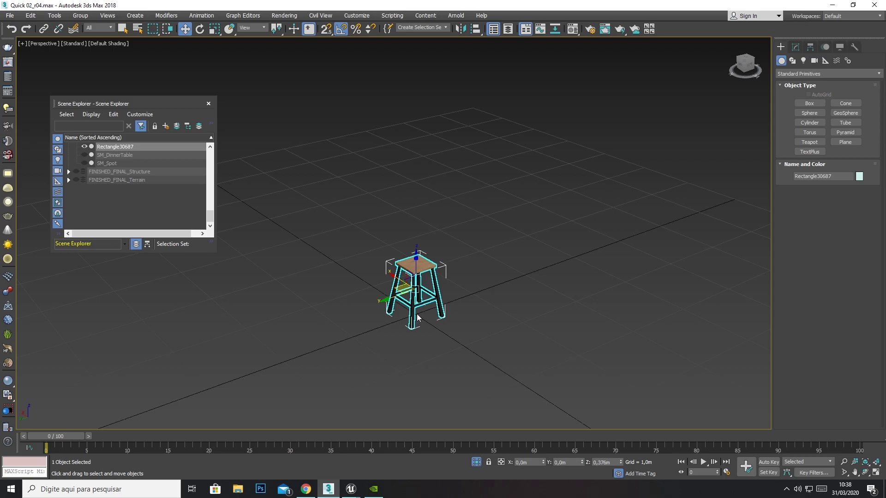
Step: Orbit around the stool at the origin, and compare it with the selected bar stool in the dviz_Realistic_House Unreal project
left_click(866, 472)
left_click_drag(459, 289, 393, 296)
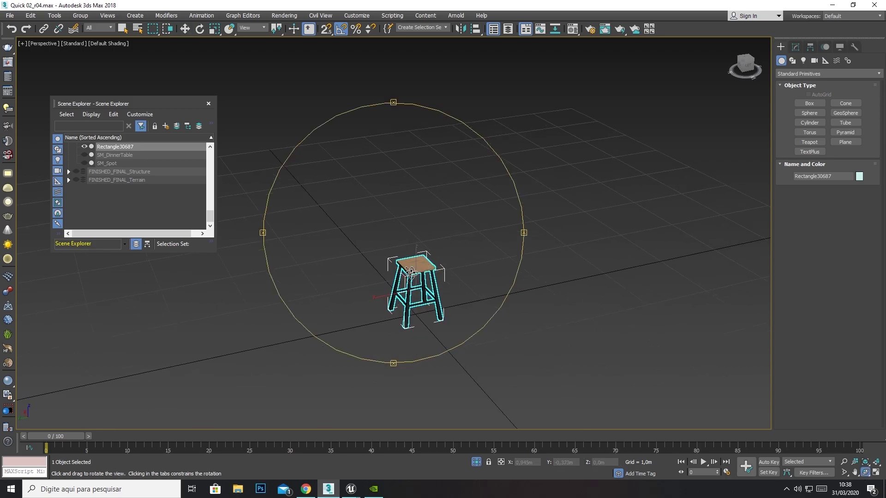
left_click(353, 489)
left_click(378, 453)
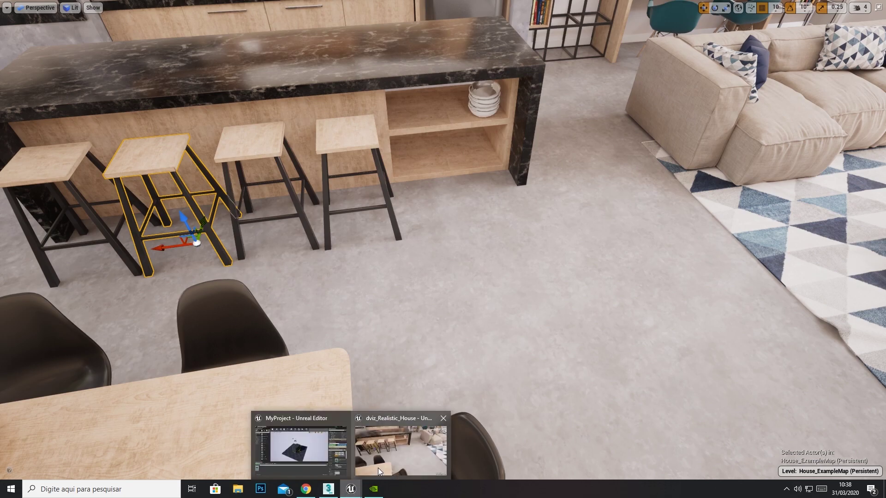
left_click(329, 489)
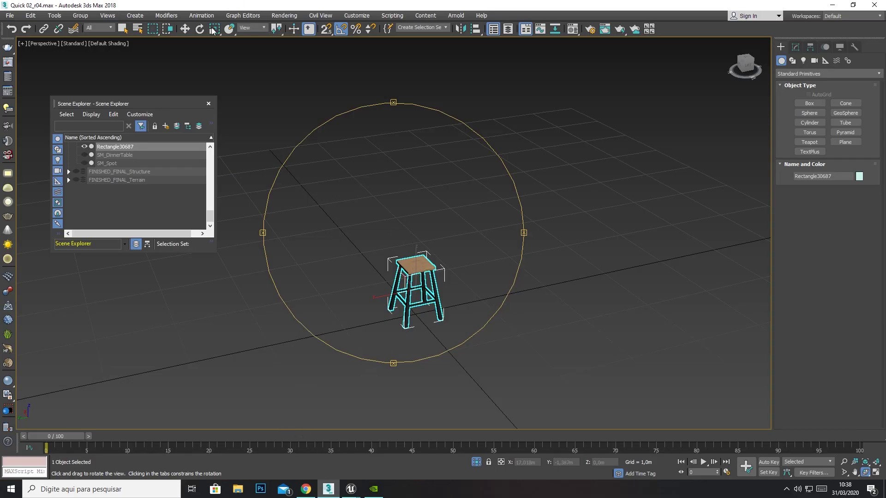
Step: Move the stool well away from the origin across the grid, and view its offset from another angle
key("w")
left_click_drag(402, 276, 344, 250)
left_click(864, 475)
left_click_drag(400, 243, 514, 242)
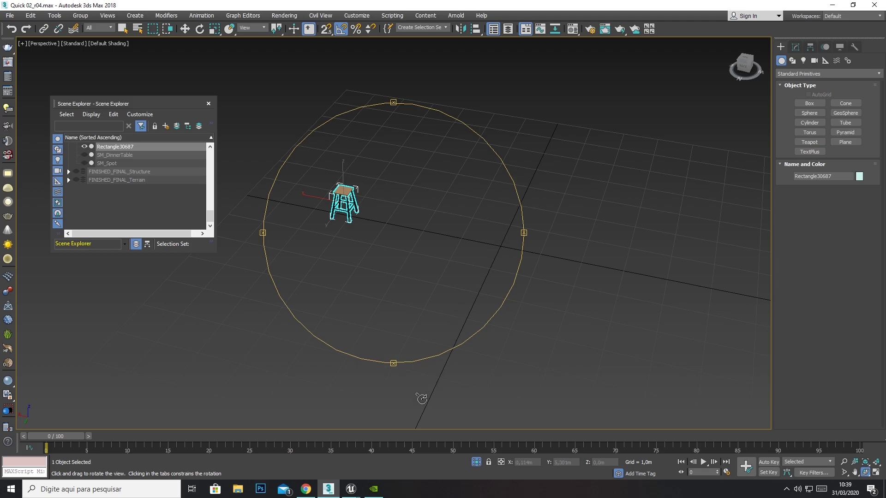
Step: Switch to the dviz_Realistic_House project in Unreal Editor and examine the selected bar stool's pivot at the kitchen island
mouse_move(351, 489)
left_click(407, 416)
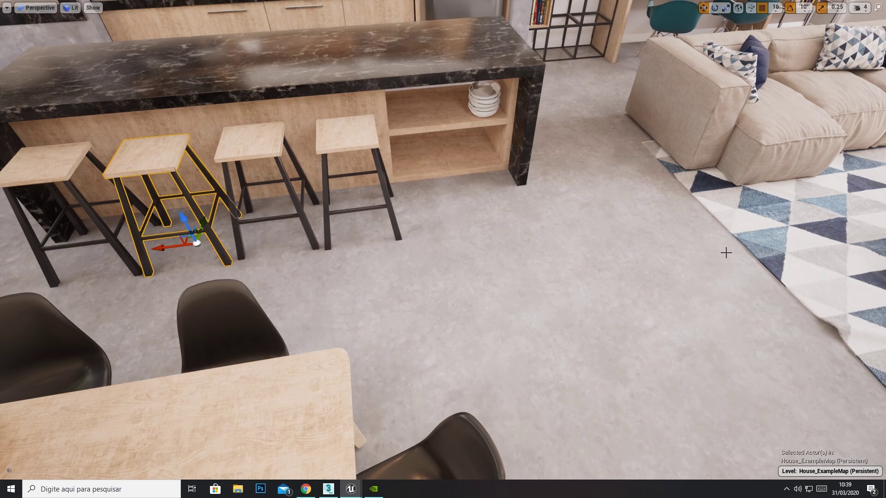
right_click_drag(443, 249, 403, 108)
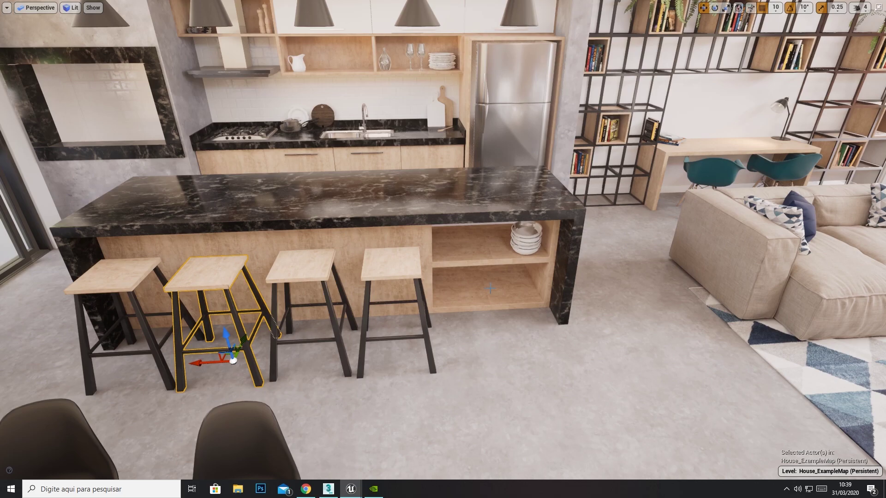
mouse_move(541, 289)
right_mouse_down()
mouse_move(683, 289)
mouse_move(540, 295)
right_mouse_up()
key("s")
Step: Select the neighbouring two-storey house outside and move it off its plot as a single object
mouse_move(488, 156)
right_mouse_down()
mouse_move(561, 134)
mouse_move(488, 156)
right_mouse_up()
left_click(370, 104)
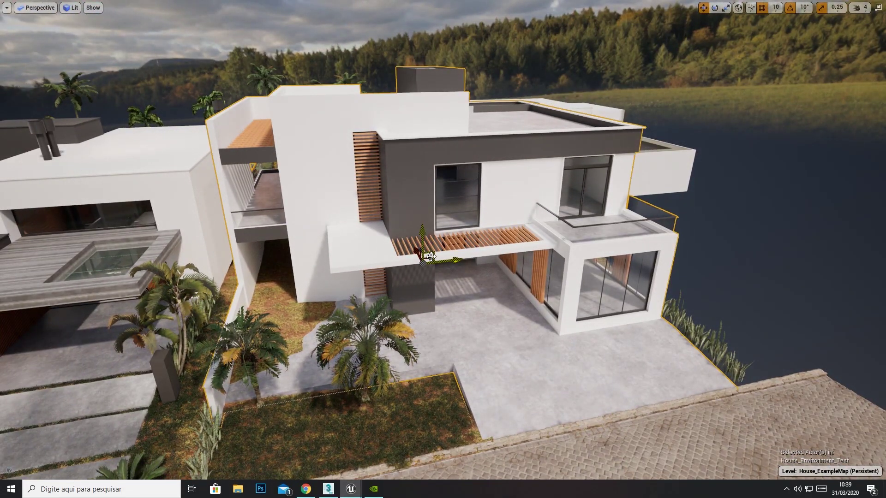
left_click_drag(431, 257, 815, 202)
key("d")
right_click_drag(816, 202, 815, 202)
key("e")
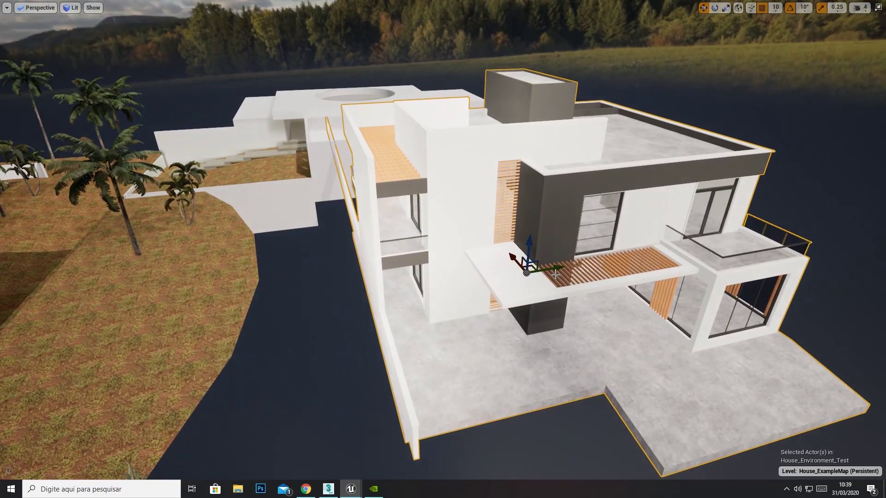
left_click_drag(534, 268, 351, 279)
Step: Duplicate the two-storey house, accepting its placement outside the level bounds, and place the copy behind the other houses
key("a")
right_click_drag(354, 280, 354, 279)
right_click_drag(457, 280, 456, 281)
key("d")
right_click_drag(494, 332, 494, 333)
left_click(372, 252)
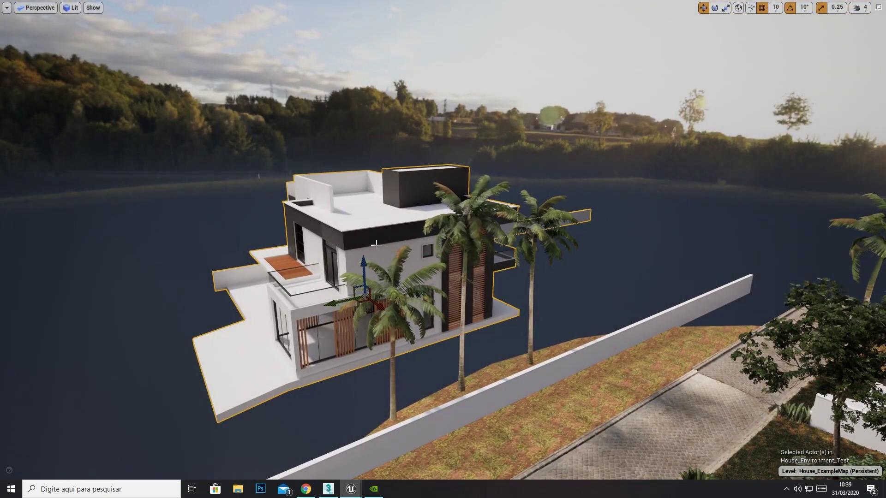
left_click_drag(371, 300, 406, 296, "alt")
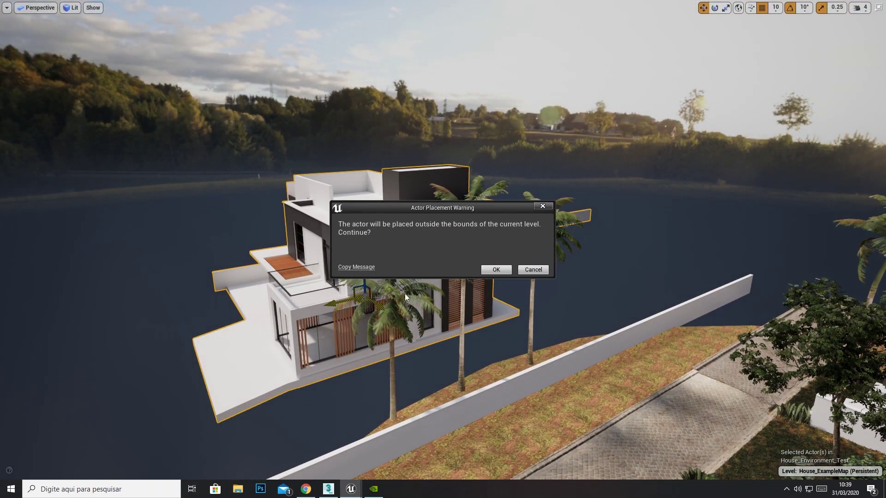
left_click(496, 272)
right_click_drag(497, 272, 508, 327)
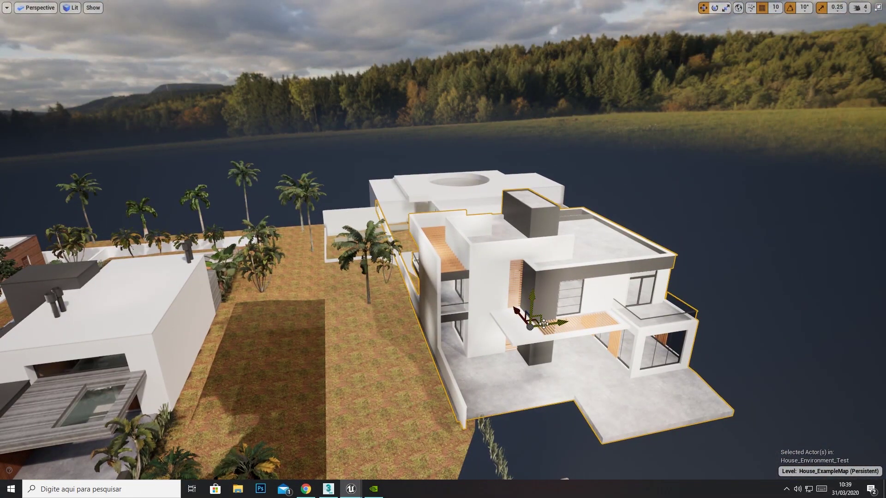
left_click_drag(543, 324, 467, 324, "alt")
left_click(496, 270)
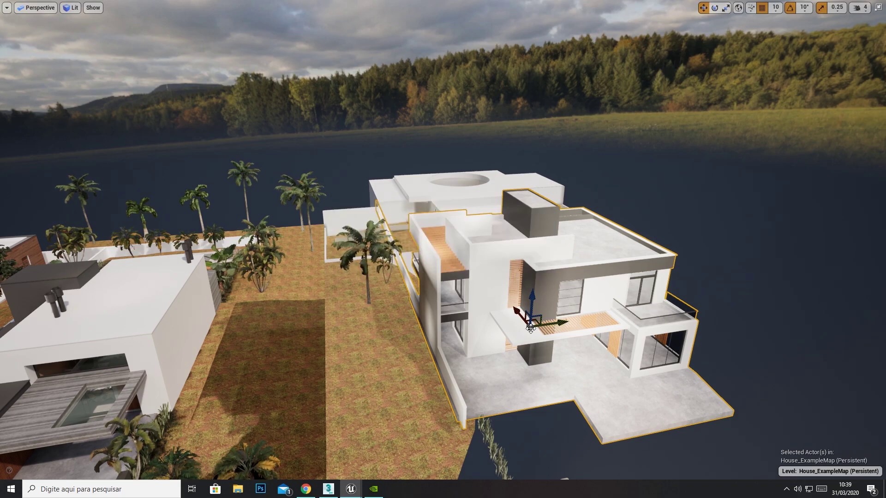
left_click_drag(458, 273, 152, 211)
Step: Duplicate two of the single-storey neighbour houses, placing the copies in the empty area behind the plots
right_click_drag(265, 194, 180, 212)
left_click(299, 212)
left_click_drag(300, 211, 263, 162, "alt")
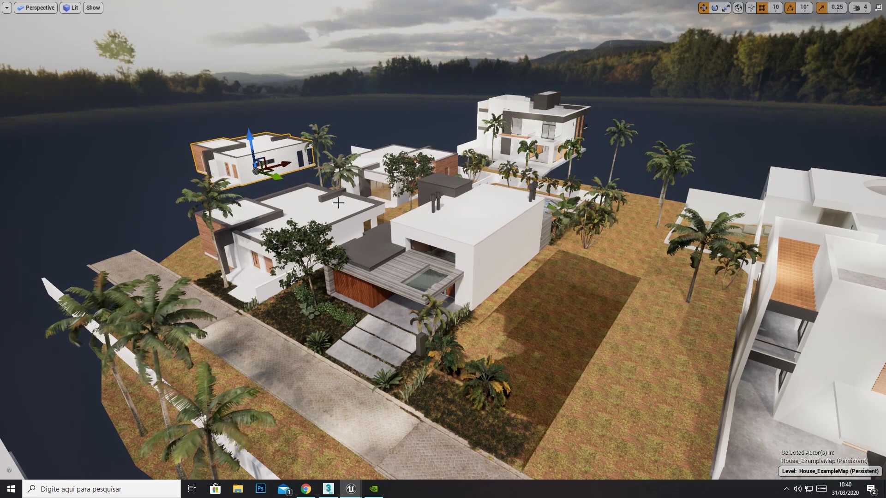
left_click(438, 154)
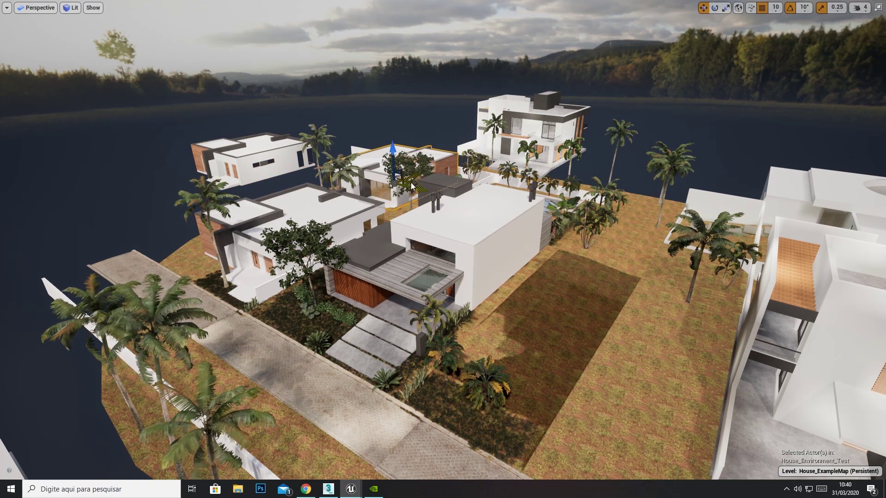
left_click_drag(411, 186, 657, 106, "alt")
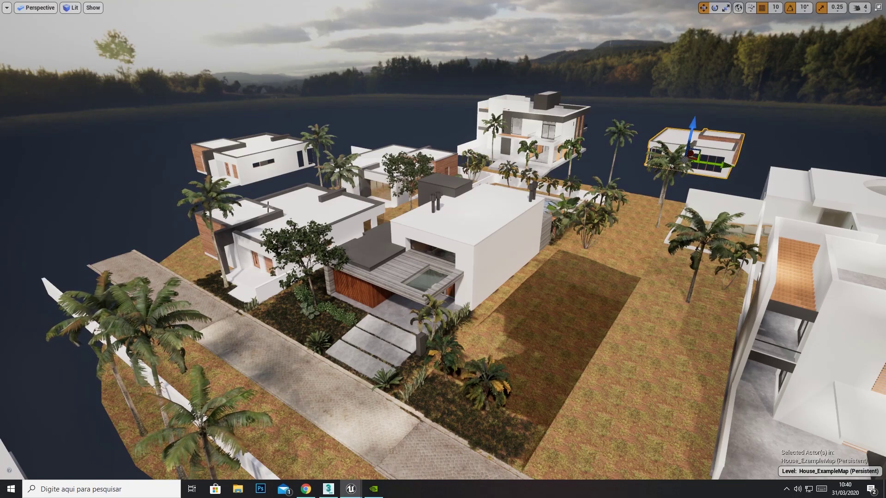
right_click_drag(267, 207, 316, 219)
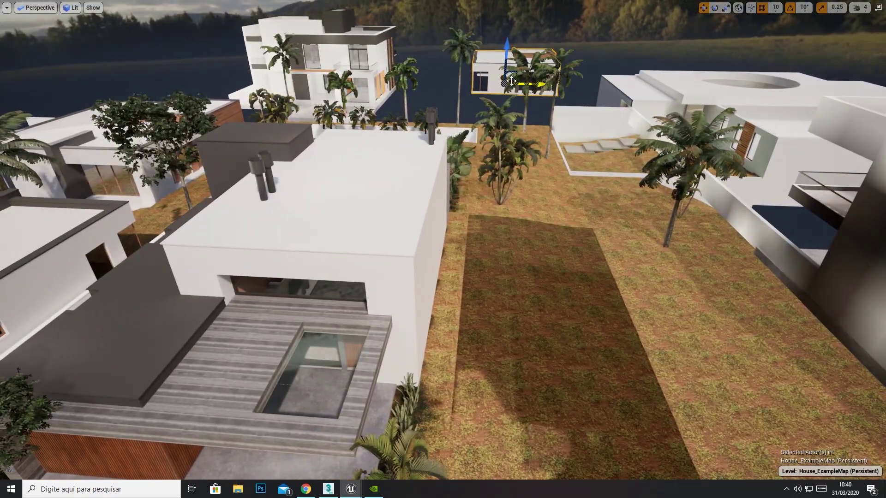
Step: Revisit the offset stool in 3ds Max, and return to the dviz_Realistic_House project for an overview of the main house
left_click(328, 489)
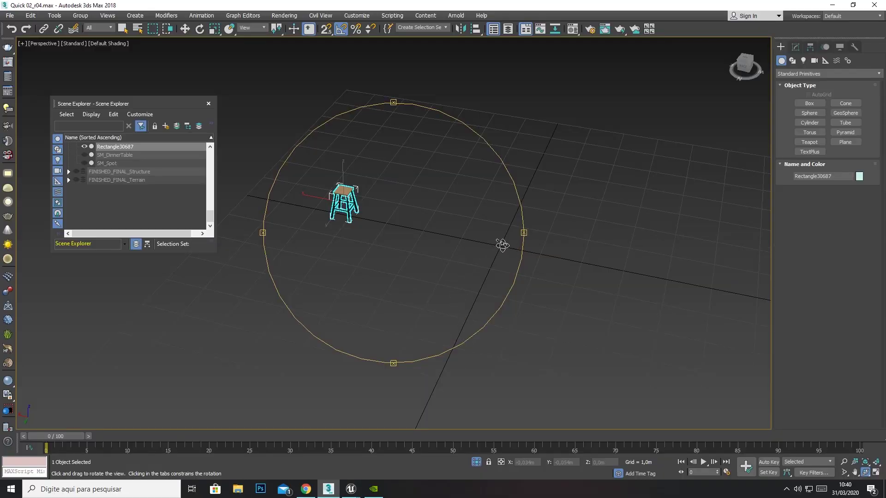
mouse_move(356, 492)
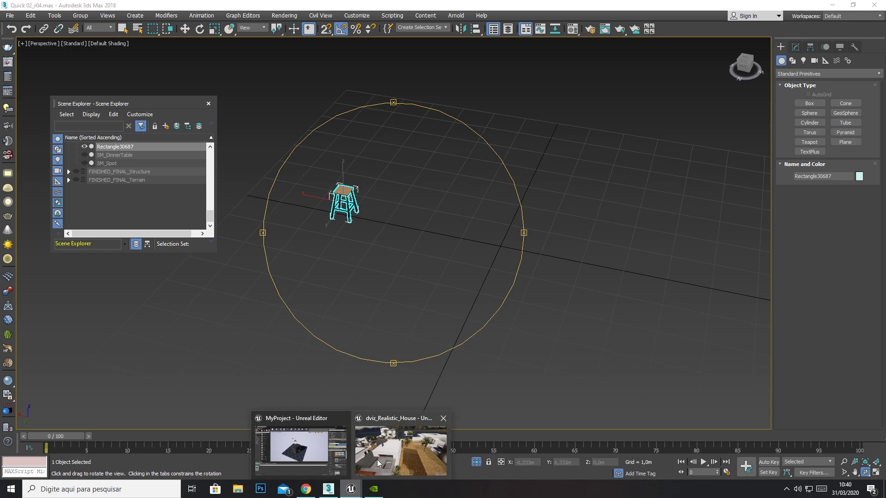
left_click(402, 443)
scroll(483, 252, "down", 3)
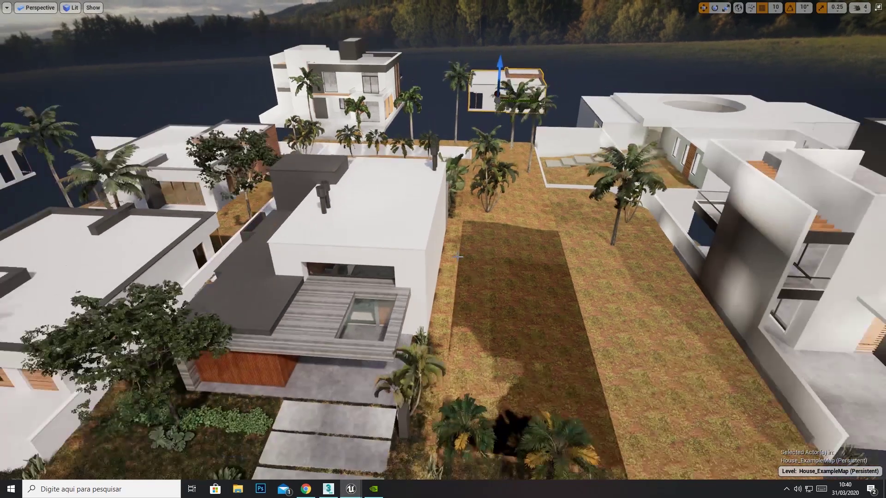
right_click_drag(483, 251, 447, 204)
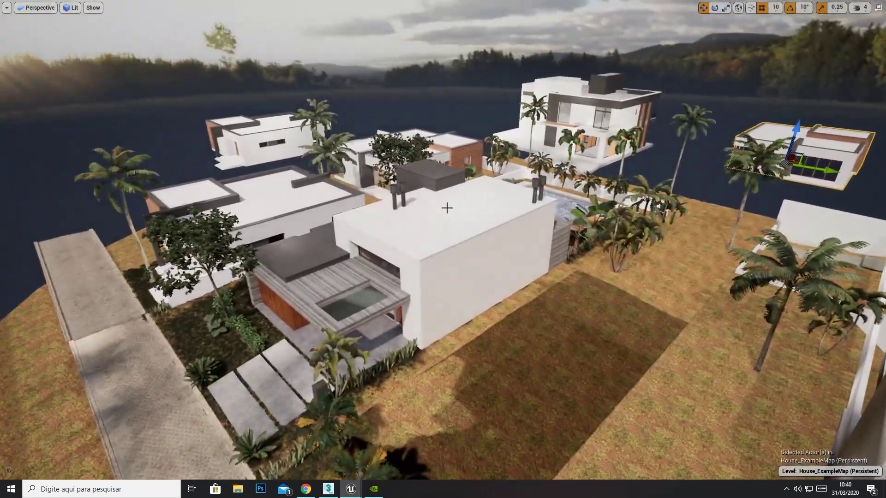
Step: Select the main house's white upper volume and dark roof slab to compare pivots, then try moving the slab and undo it
left_click(446, 235)
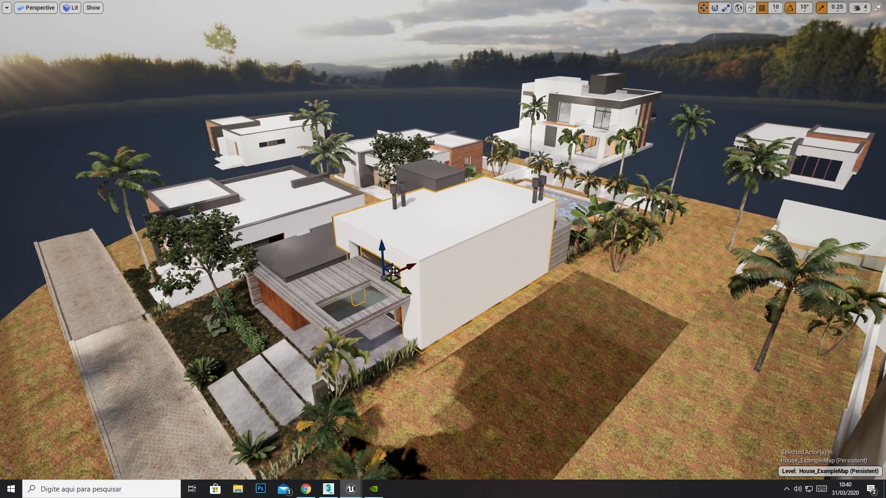
left_click(308, 258)
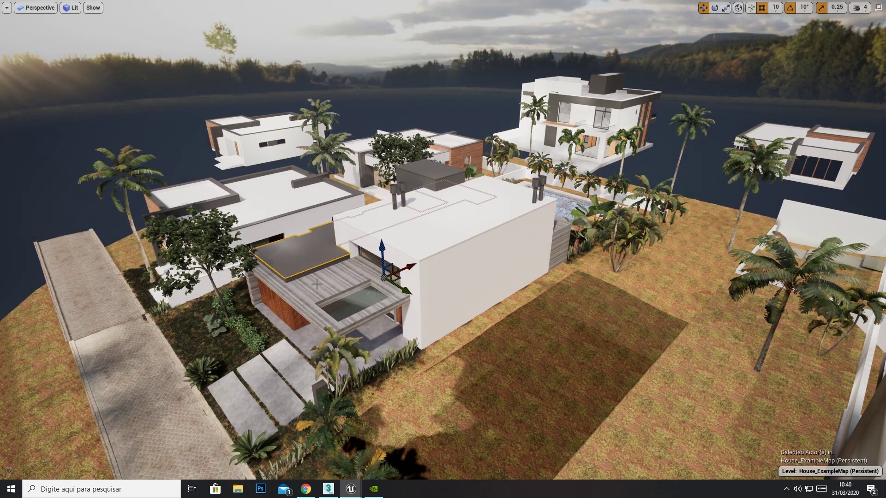
key("w")
right_click_drag(308, 259, 401, 300)
key("d")
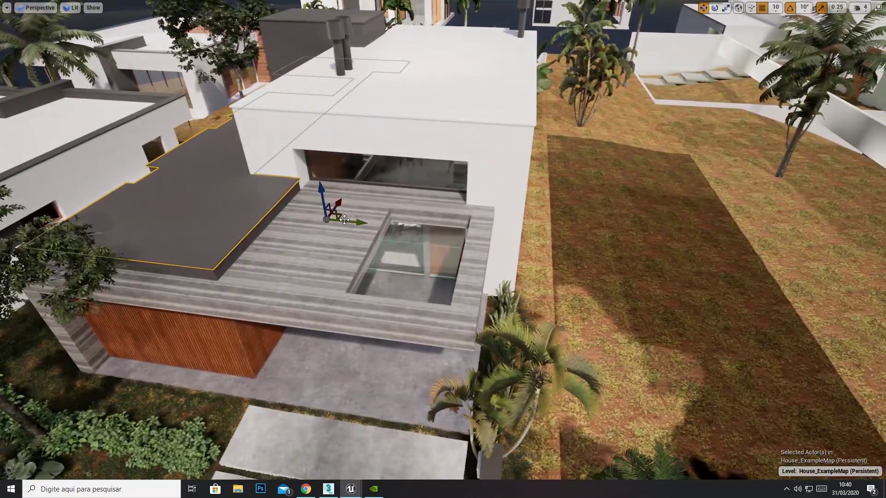
left_click_drag(339, 211, 299, 217)
key("ctrl+z")
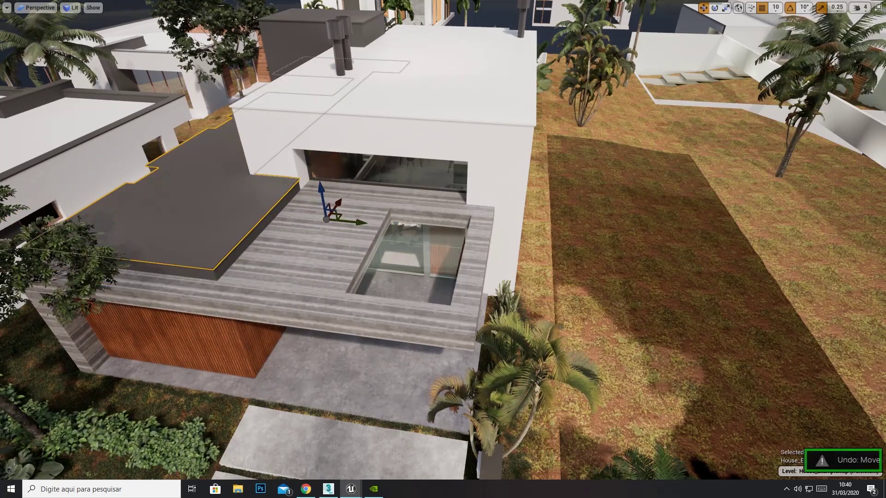
Step: Select the wood-slat facade of the main house to examine where its pivot sits
left_click(299, 218)
key("s")
right_click_drag(299, 218, 277, 218)
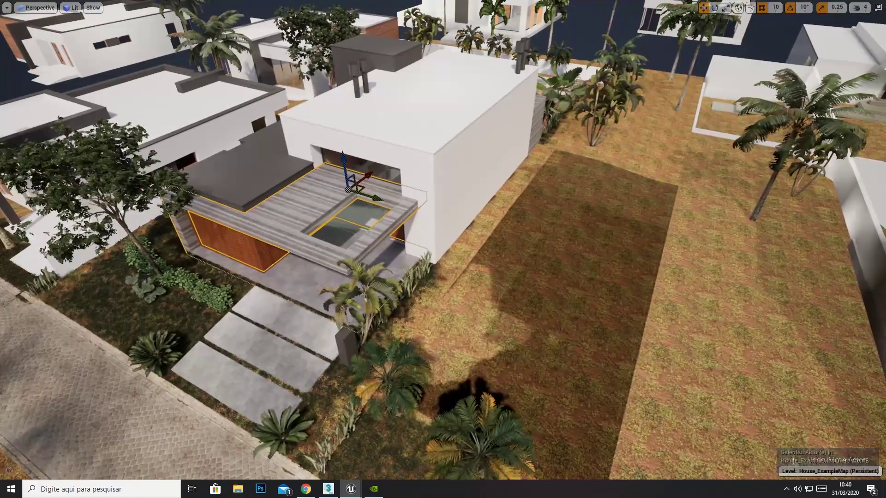
Step: Select the entrance pillar beside the walkway, try moving it by its distant pivot, and undo the move
left_click(353, 347)
key("a")
right_click_drag(353, 347, 406, 332)
key("w")
right_click_drag(259, 226, 249, 229)
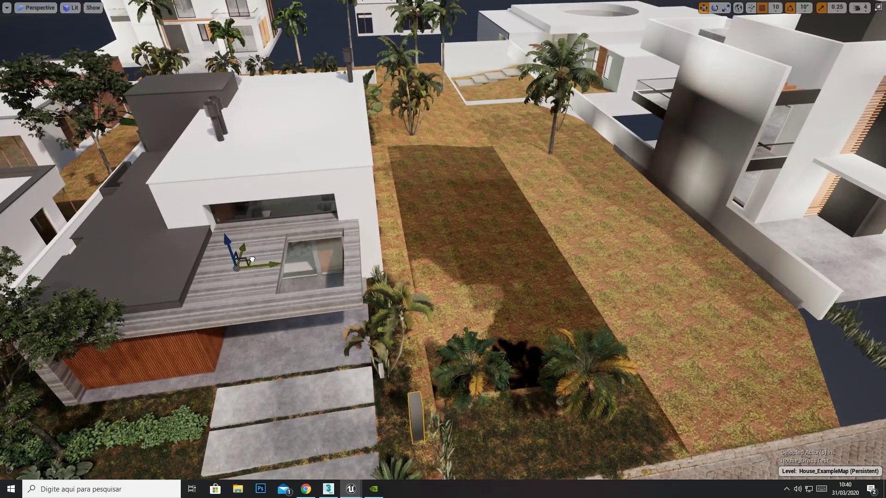
left_click_drag(281, 302, 325, 248)
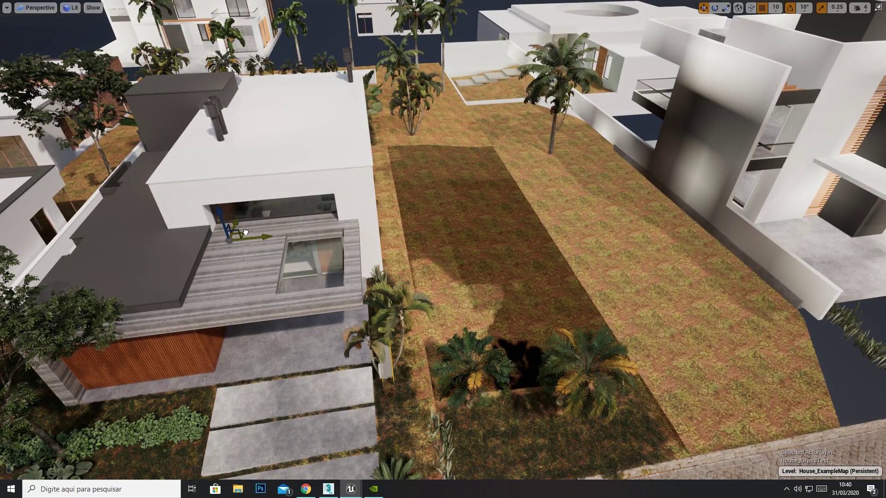
left_click_drag(236, 249, 235, 275)
key("ctrl+z")
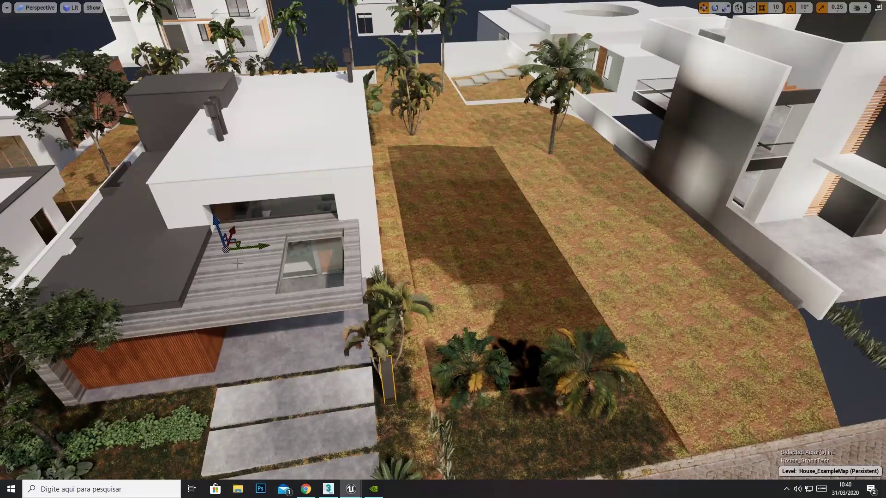
Step: Select the palm beside the front walkway, try moving it by the pivot at its base, and undo the move
right_click_drag(442, 240, 320, 247)
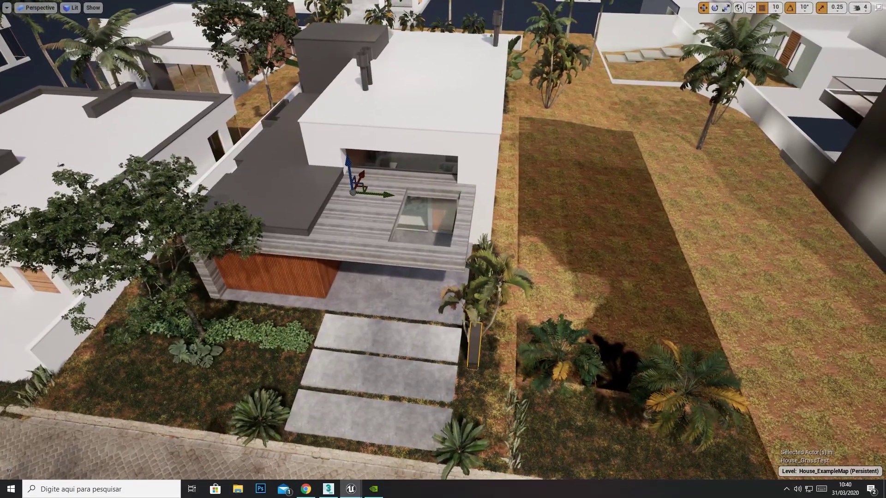
right_click_drag(321, 290, 319, 297)
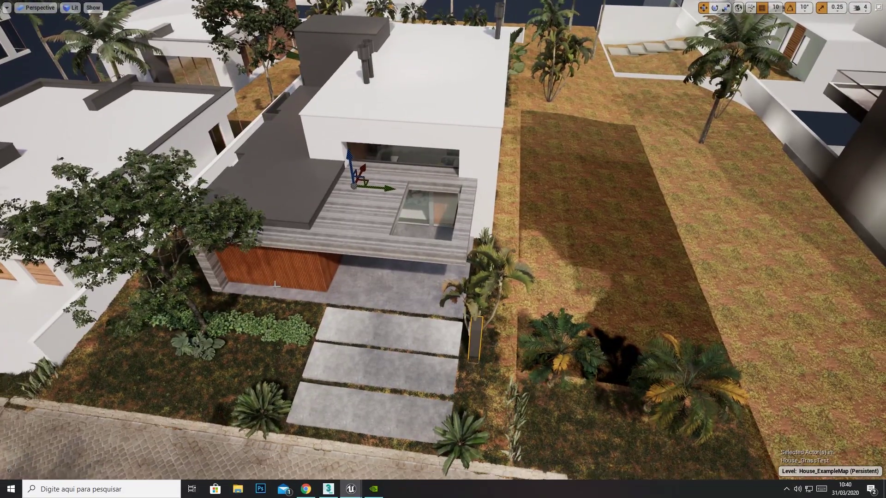
left_click(557, 347)
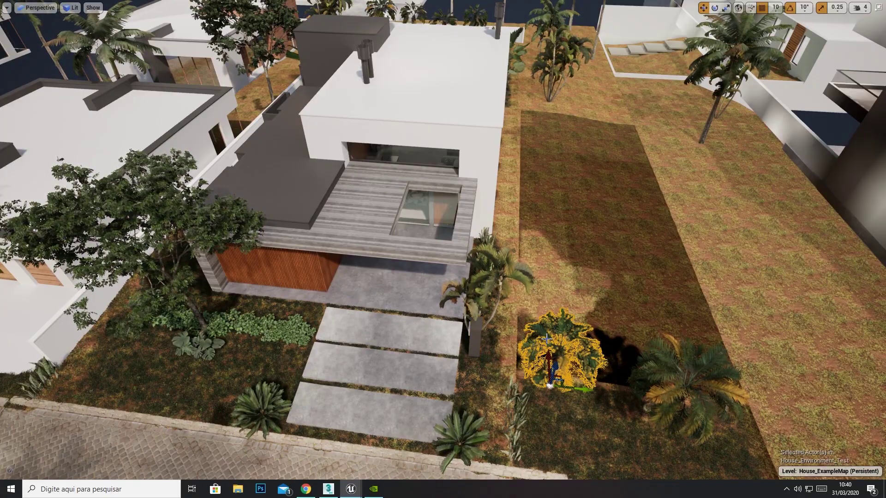
right_click_drag(558, 347, 401, 309)
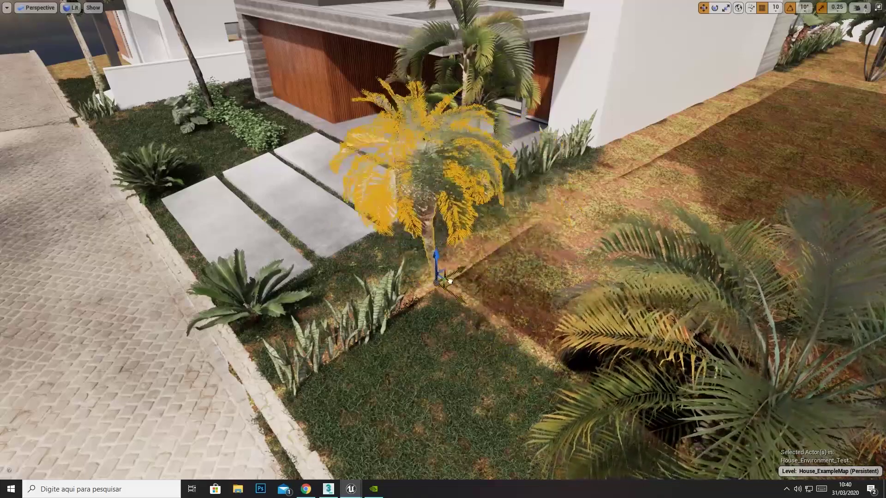
key("ctrl+z")
Step: Select the front garden tree to examine its pivot, and move the small plant beside the walkway onto the paved street
left_click(199, 76)
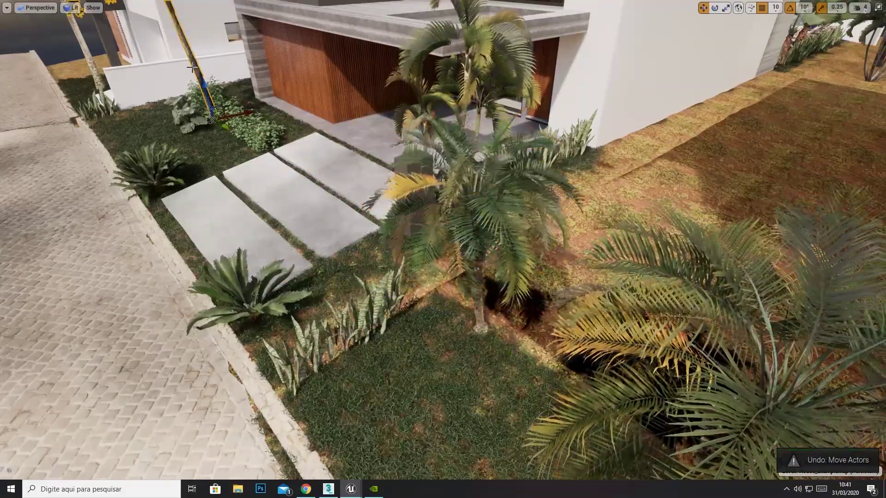
right_click_drag(200, 77, 263, 133)
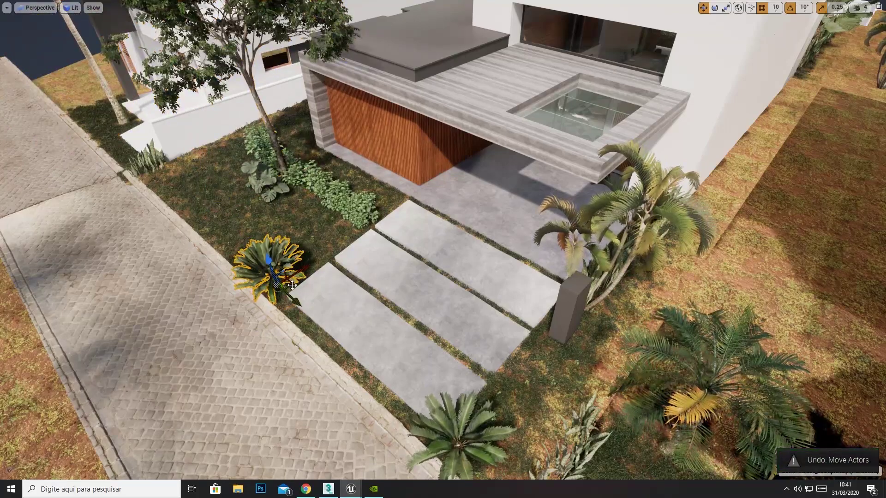
left_click_drag(293, 286, 155, 316)
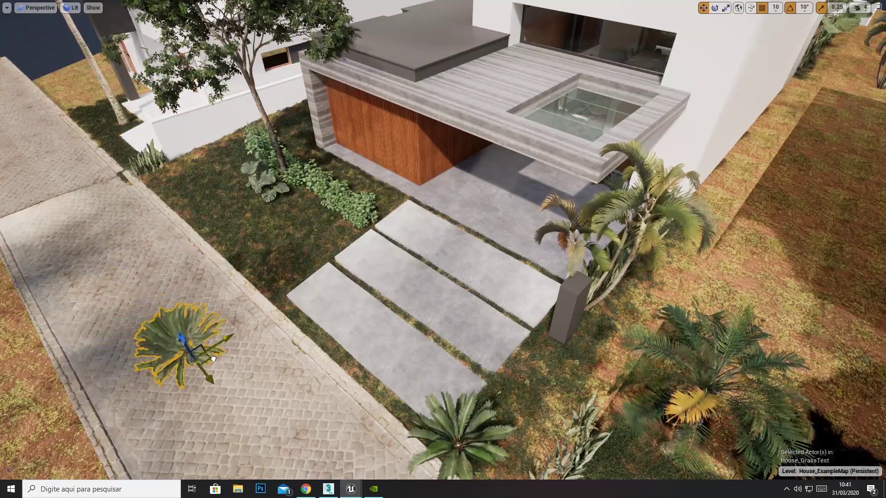
Step: Undo the small plant's move and select the tall palm beside the neighbouring house to examine its pivot
key("ctrl+z")
right_click_drag(260, 345, 201, 192)
left_click(200, 193)
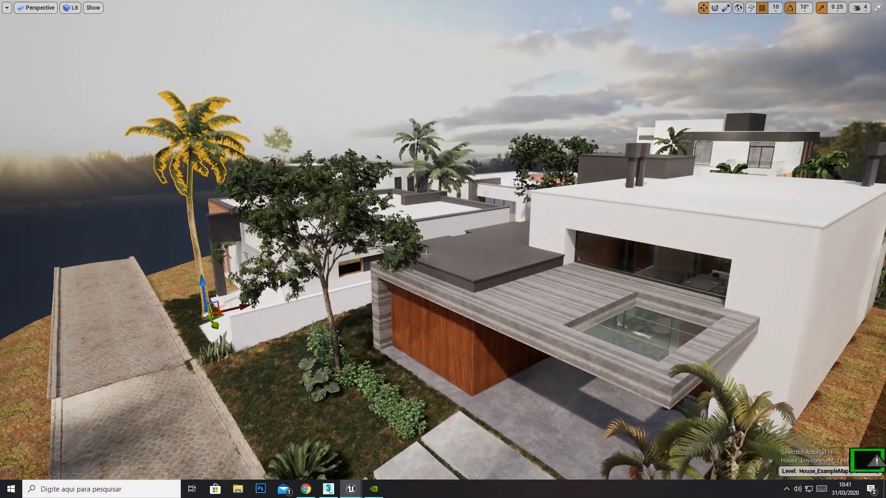
right_click_drag(426, 254, 503, 263)
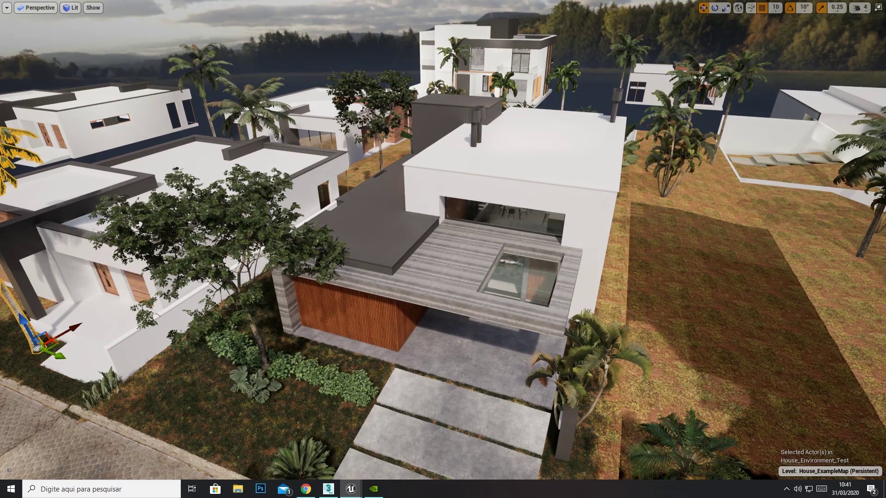
right_click_drag(503, 263, 460, 230)
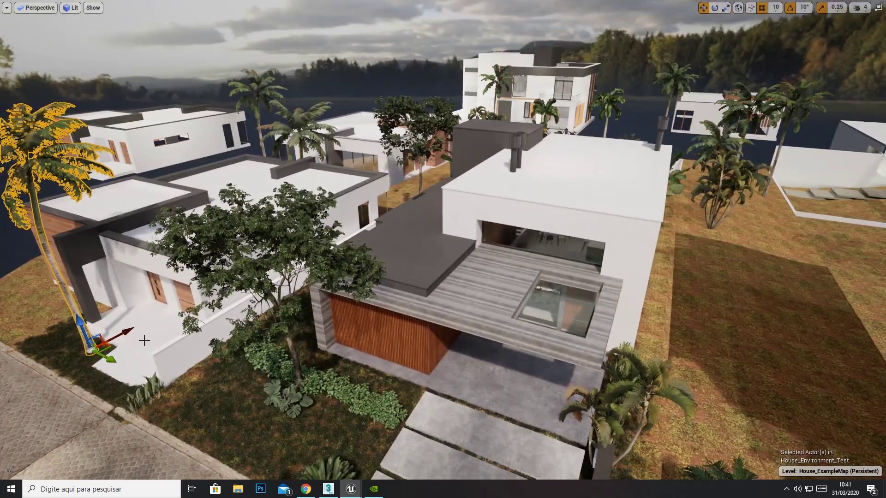
Step: Switch to 3ds Max and move the isolated stool close to the grid origin, to about X 0 and Y 0.1 m
left_click(328, 489)
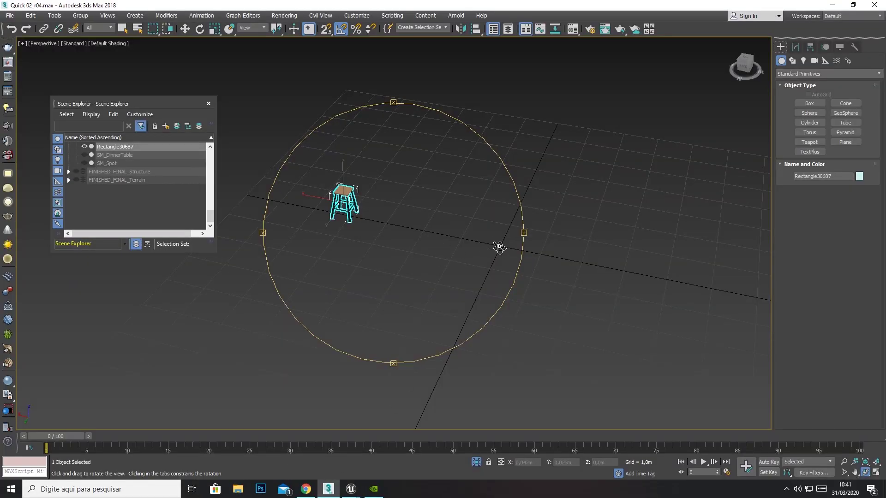
left_click(185, 29)
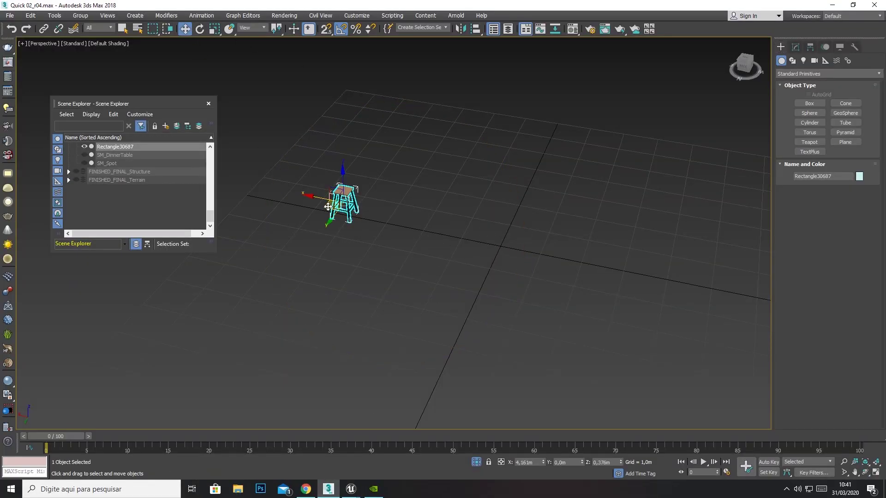
left_click_drag(328, 207, 481, 239)
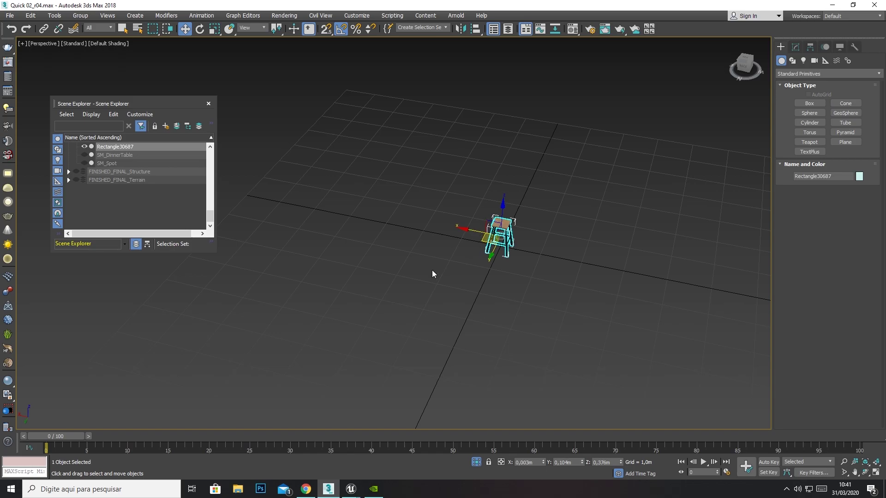
left_click(351, 489)
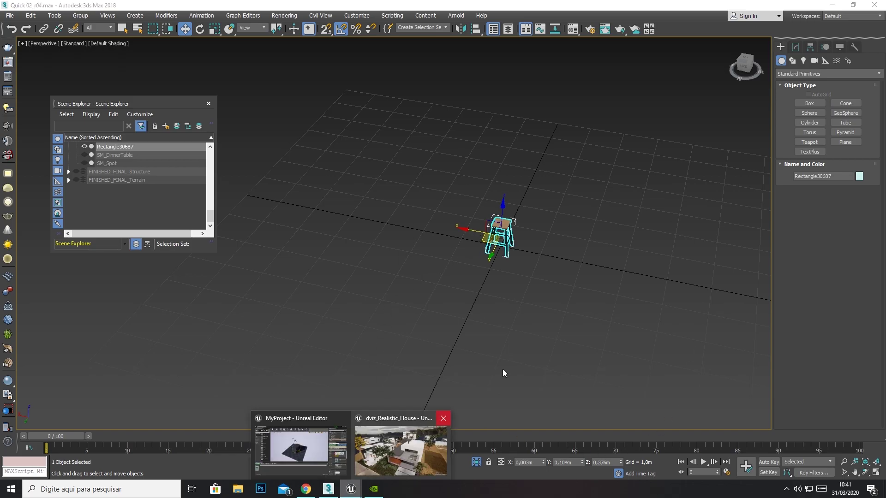
Step: Unhide all objects and turn on the FINISHED_FINAL_Structure layer while keeping FINISHED_FINAL_Severals_Pivot_0 visible
right_click(421, 197)
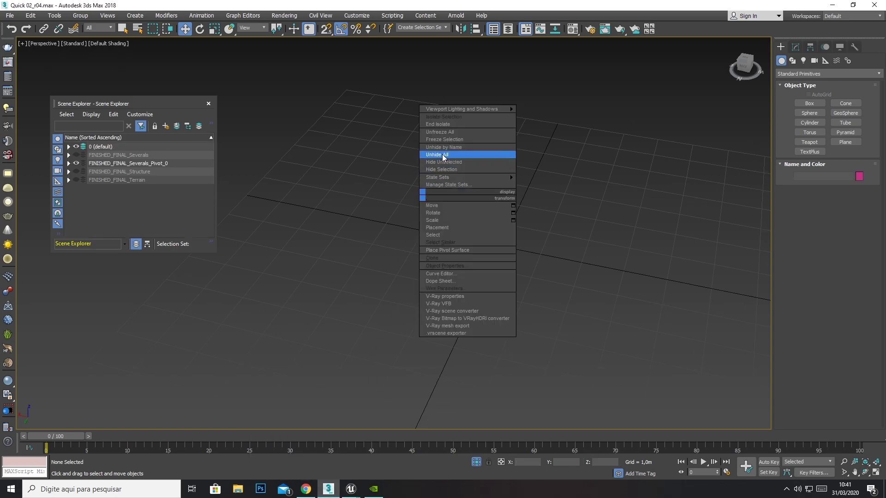
left_click(444, 156)
left_click(484, 272)
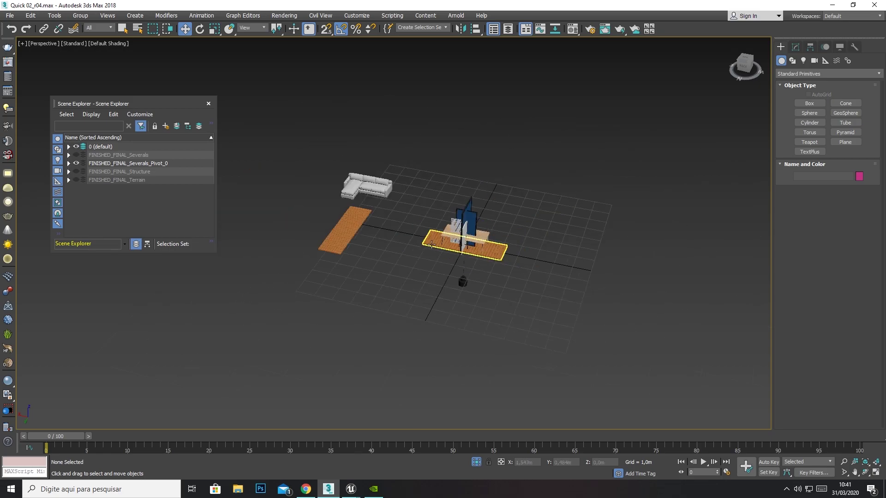
left_click(76, 162)
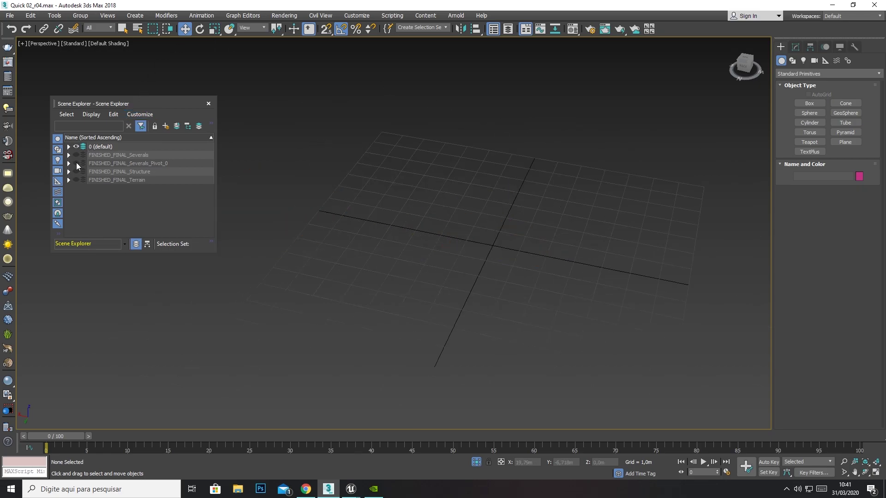
left_click(75, 155)
left_click(76, 155)
left_click(77, 162)
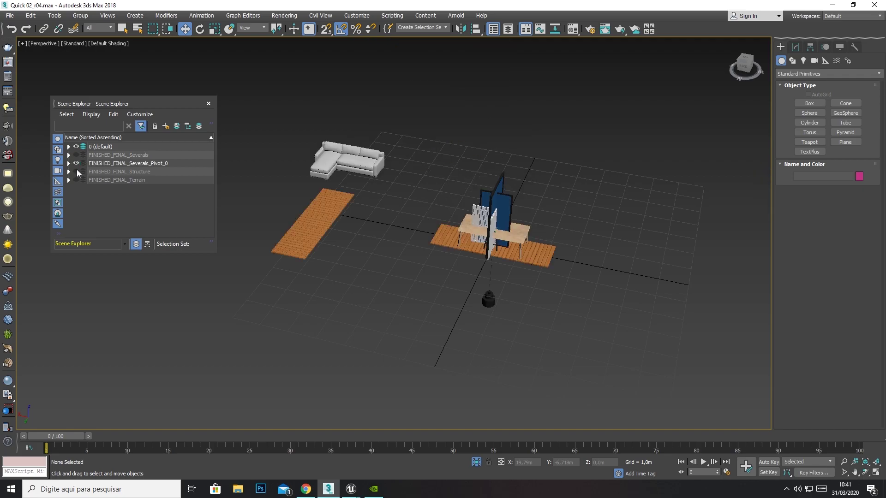
left_click(76, 171)
Step: Select the whole house model and examine it closely from the wooden deck's corner
scroll(355, 198, "down", 5)
scroll(354, 199, "down", 5)
left_click(365, 193)
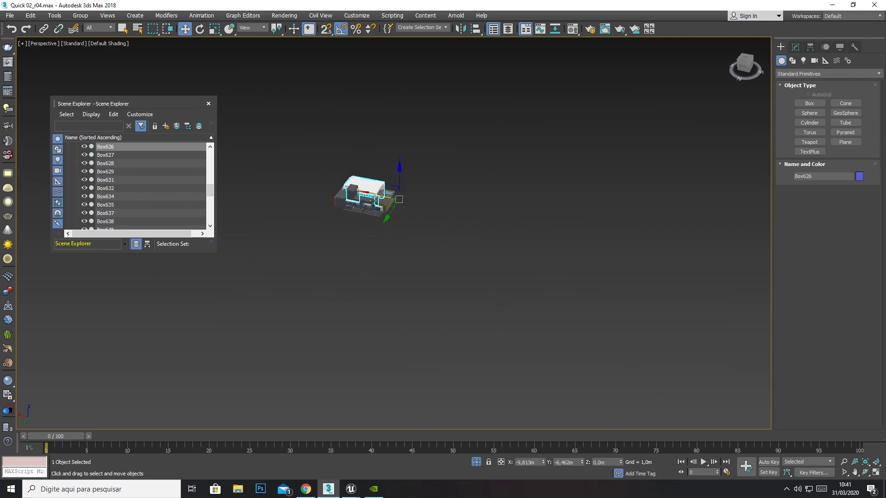
scroll(420, 118, "up", 4)
left_click(481, 137)
left_click(356, 189)
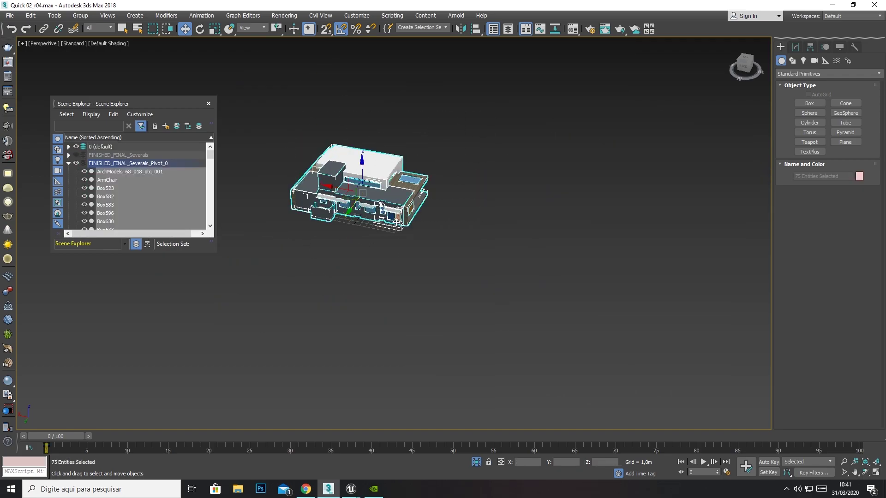
scroll(356, 189, "up", 4)
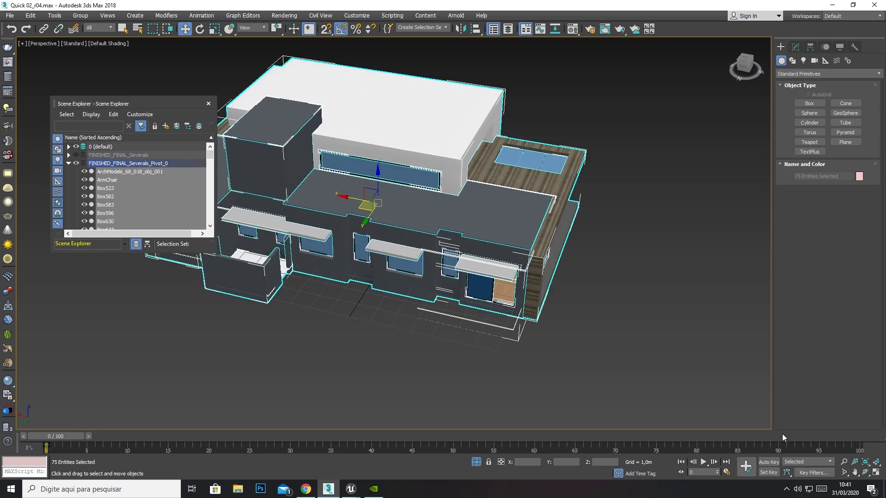
left_click(866, 473)
left_click_drag(482, 234, 336, 115)
left_click(185, 29)
middle_click_drag(512, 249, 589, 296)
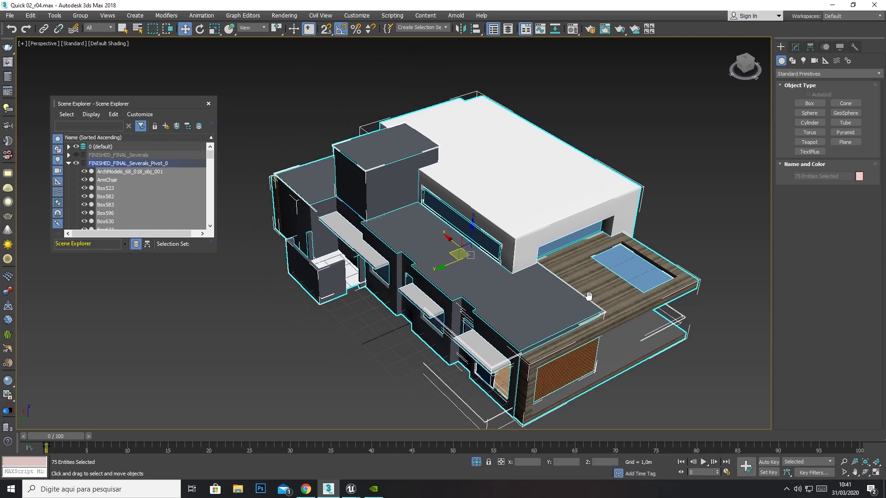
Step: Select the house parts one after another, including the white upper volume and the dark flat roof, to examine their pivots
left_click(524, 158)
left_click(621, 306, "ctrl")
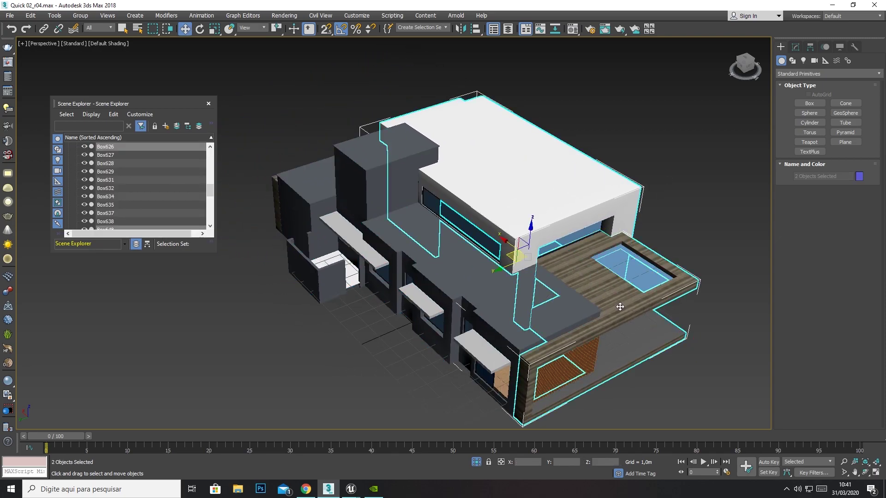
left_click(618, 295)
left_click(518, 225)
left_click(491, 284)
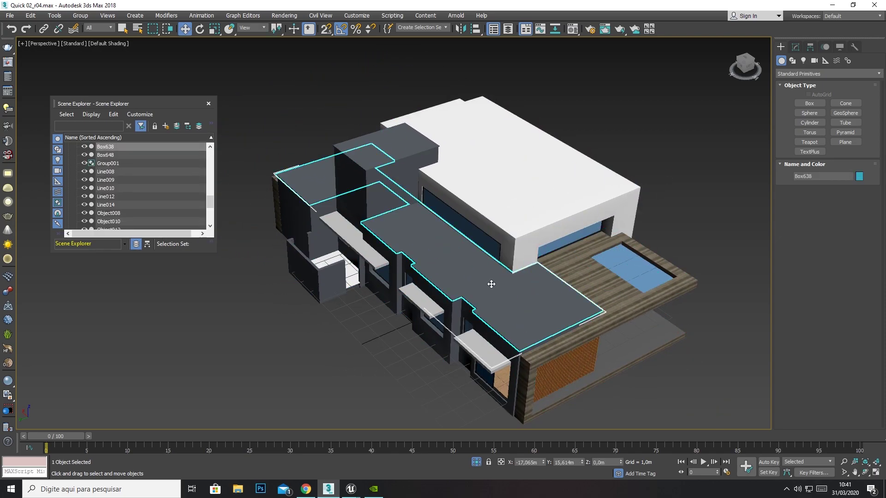
left_click(528, 351)
left_click(425, 297)
left_click(437, 262)
Step: Center the pivot of the white upper volume to the object, with only the pivot affected
left_click(504, 165)
left_click(796, 46)
left_click(810, 47)
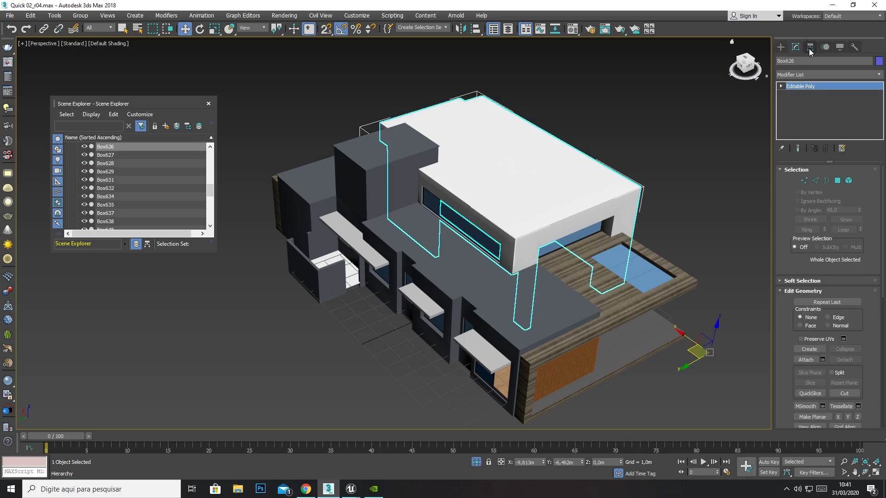
left_click(781, 47)
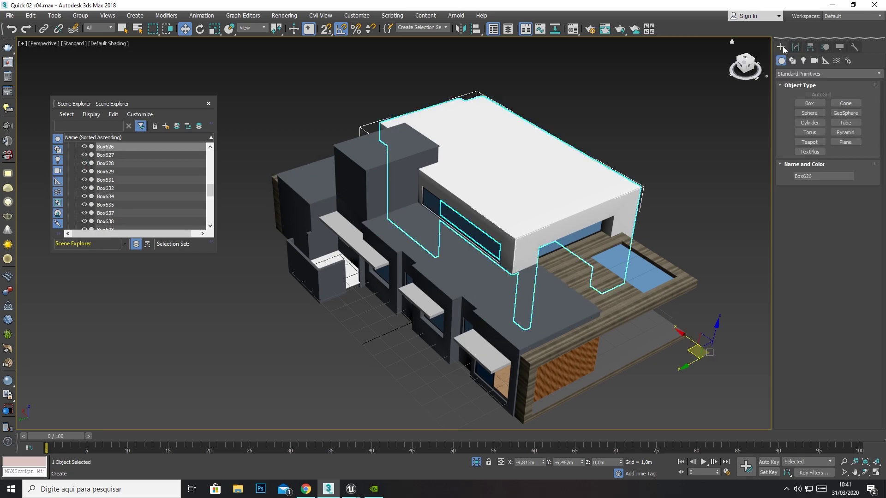
left_click(807, 46)
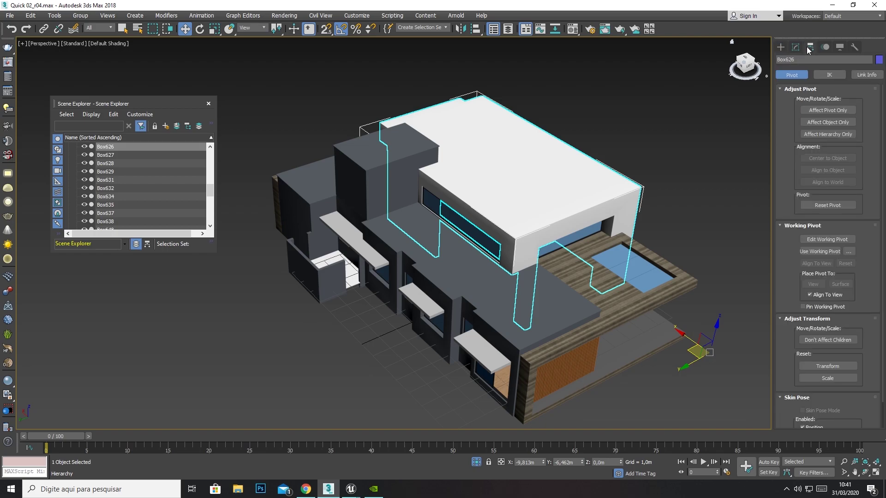
left_click(826, 110)
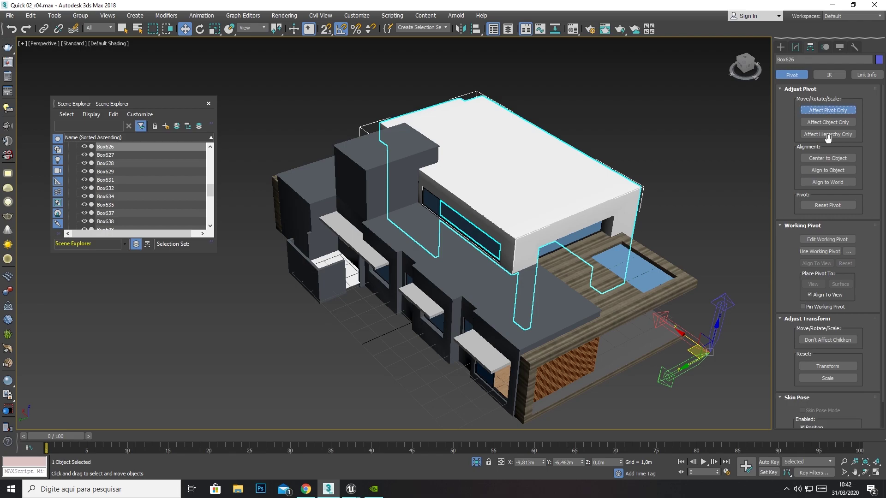
left_click(831, 159)
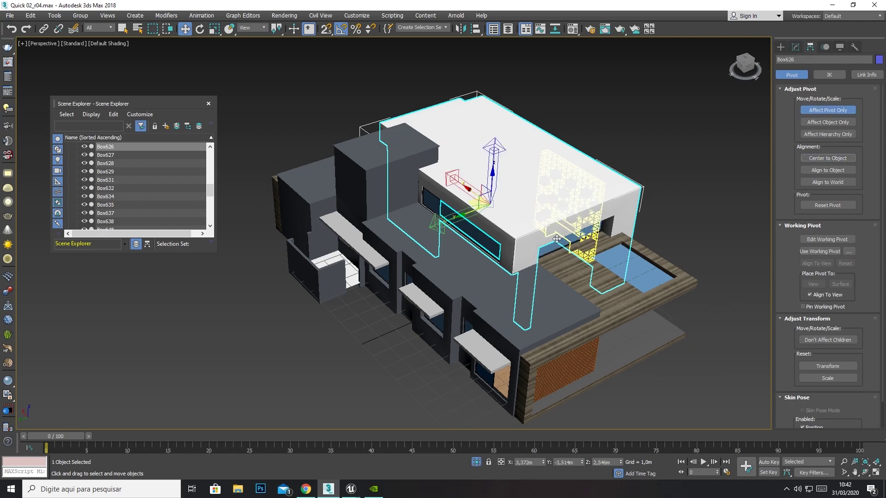
key("Insert")
Step: Isolate the white upper volume and examine it together with its centered pivot
right_click(495, 194)
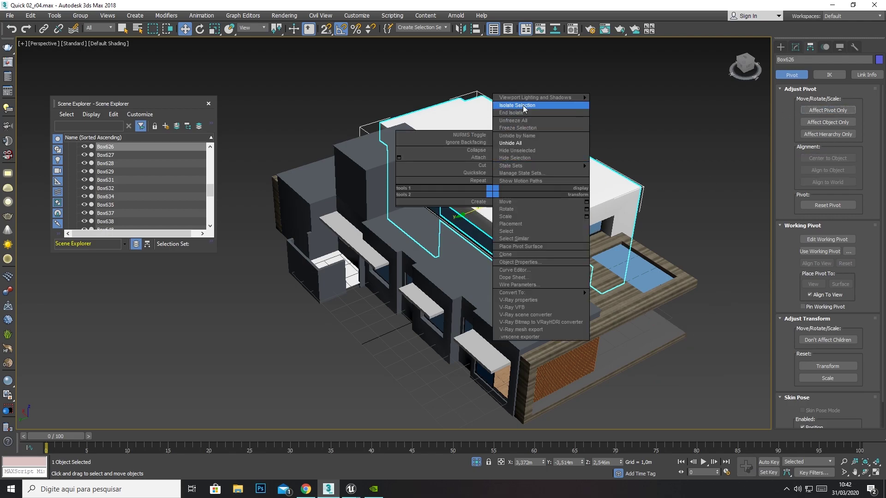
left_click(522, 105)
left_click(865, 472)
mouse_move(406, 231)
left_mouse_down()
mouse_move(394, 206)
mouse_move(340, 170)
mouse_move(316, 115)
mouse_move(423, 124)
mouse_move(443, 162)
mouse_move(415, 194)
mouse_move(413, 226)
left_mouse_up()
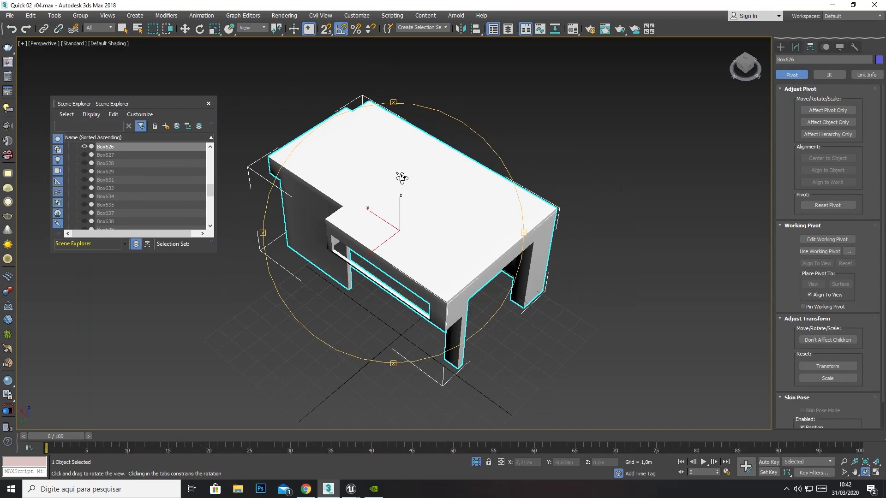
Step: Set the white upper volume's absolute world X and Y position to 0
right_click(184, 28)
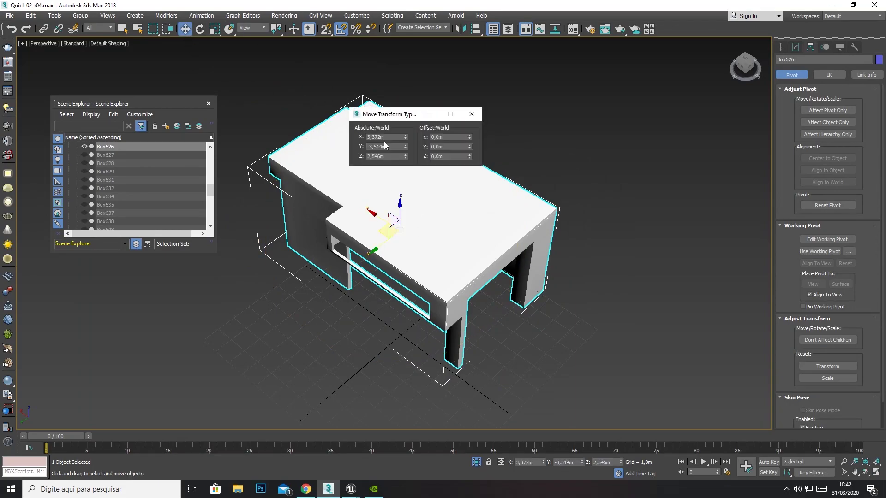
left_click_drag(386, 137, 344, 134)
type("0")
key("Tab")
type("0")
key("Tab")
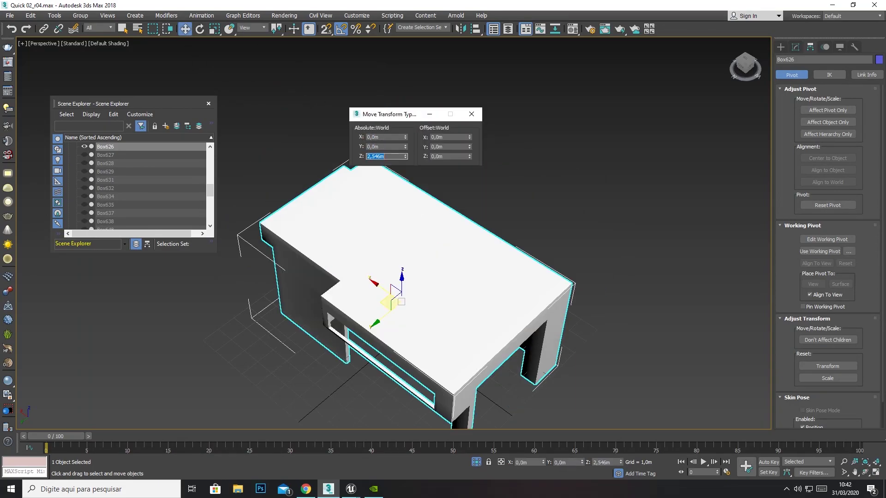
left_click(471, 114)
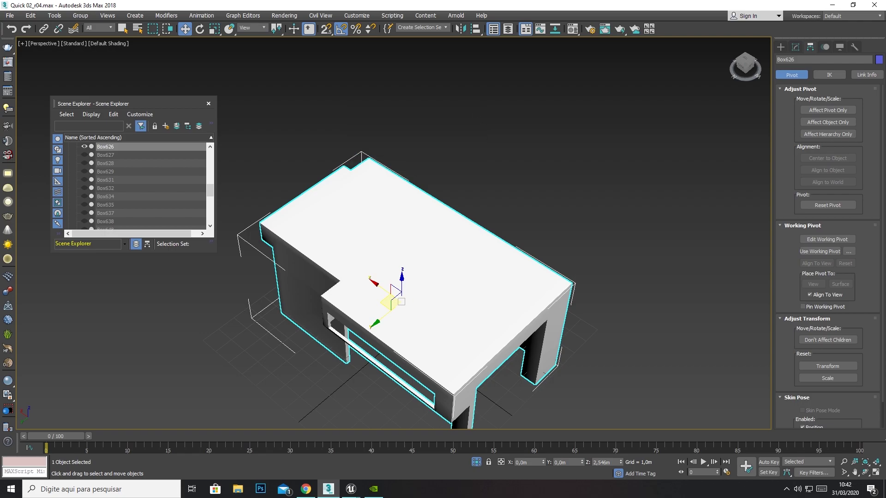
Step: Examine the white upper volume from a lower angle to check its placement relative to the grid origin
left_click(866, 473)
left_click_drag(425, 208, 455, 239)
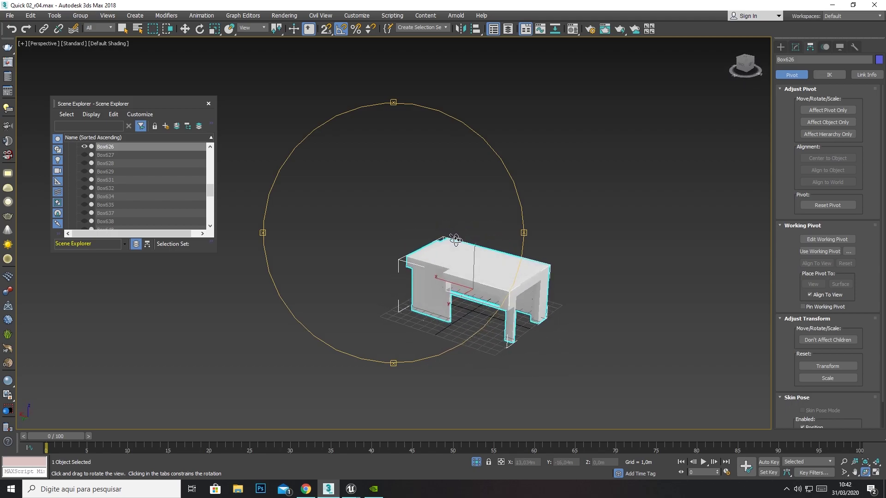
left_click(185, 30)
scroll(508, 325, "up", 2)
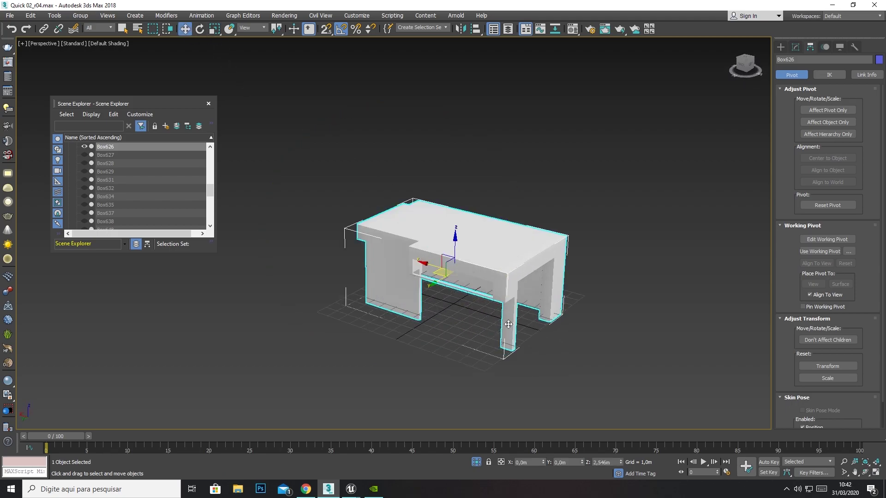
left_click(582, 236)
key("ctrl+z")
scroll(461, 254, "up", 4)
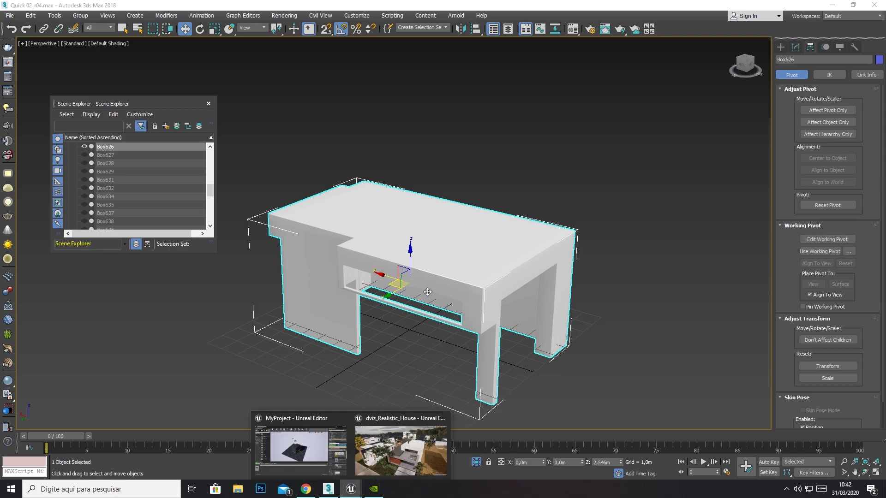
Step: Switch to the dviz_Realistic_House project in Unreal Editor and view the main house from the front
left_click(374, 425)
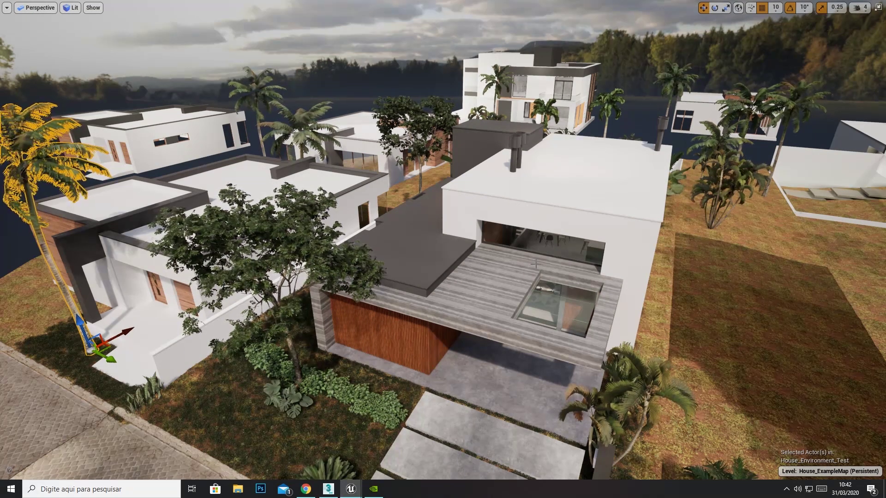
right_click_drag(562, 206, 641, 234)
key("a")
key("q")
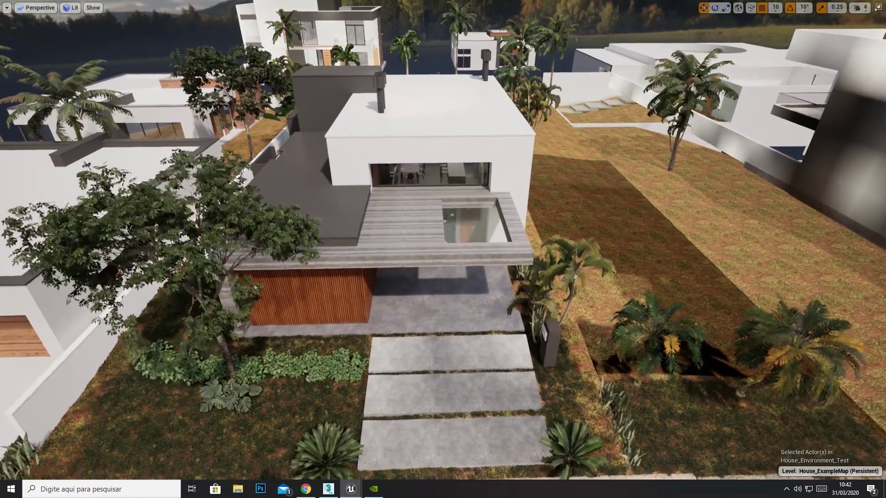